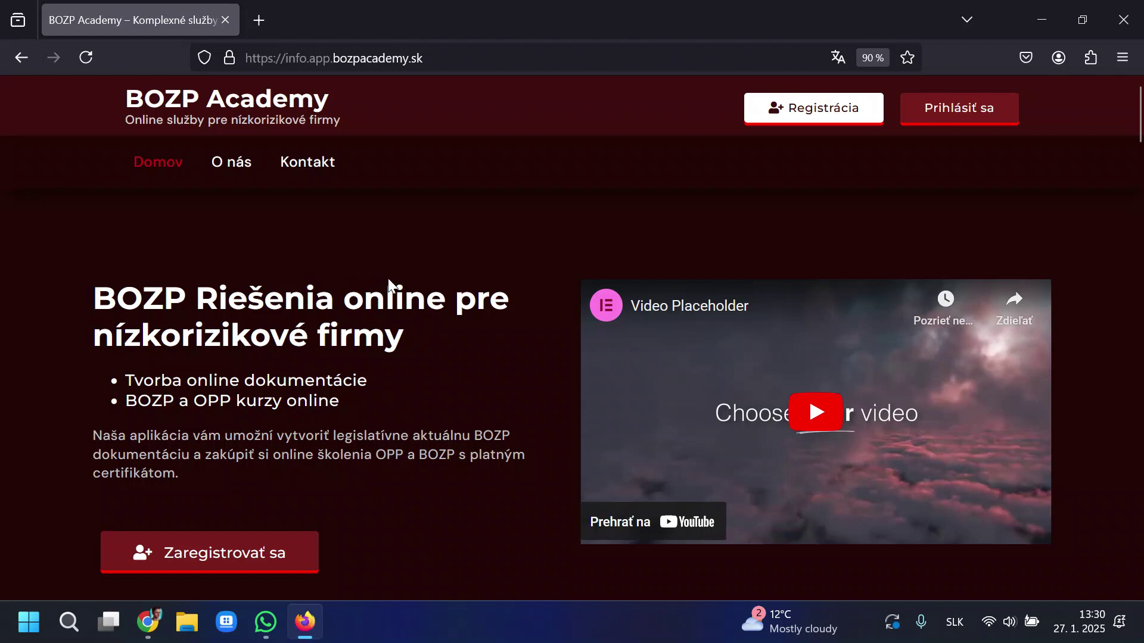
Highlight the homepage phrases about creating BOZP documentation and buying online OPP and BOZP training.
{"action": "scroll", "coordinate": [520, 263], "scroll_direction": "down", "scroll_amount": 5}
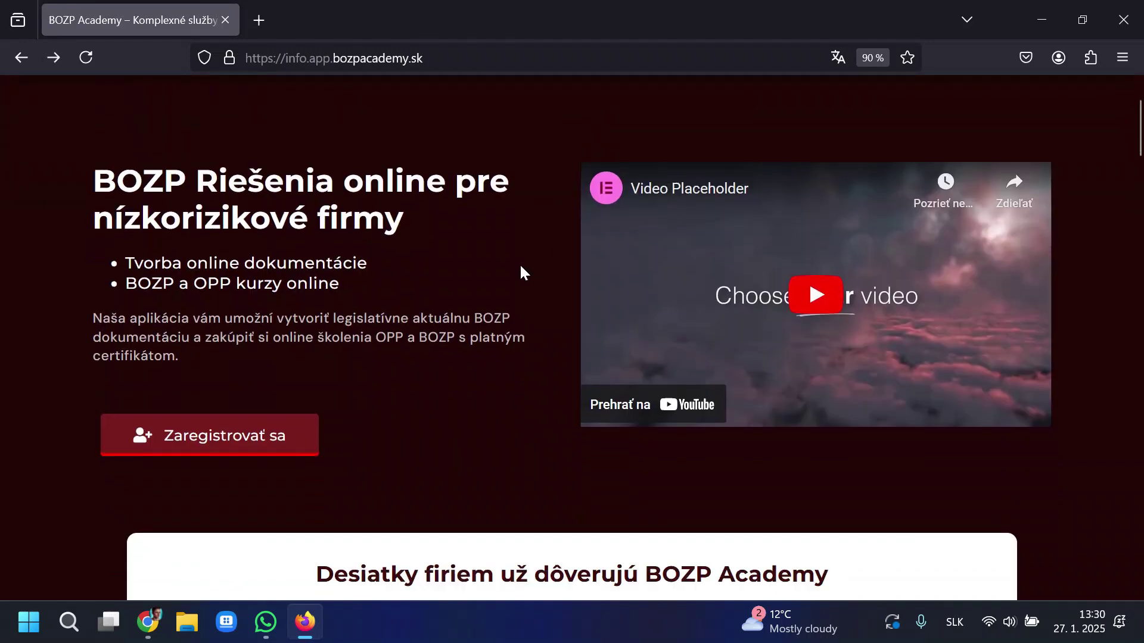
{"action": "scroll", "coordinate": [280, 346], "scroll_direction": "up", "scroll_amount": 4}
{"action": "left_click_drag", "start_coordinate": [277, 350], "coordinate": [189, 370]}
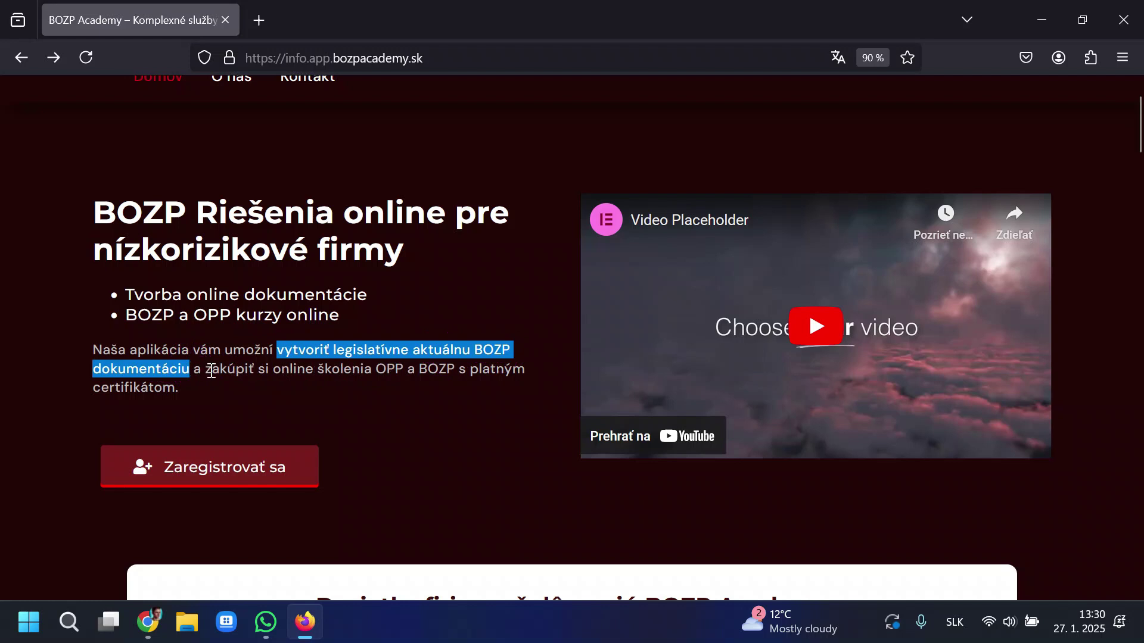
{"action": "left_click_drag", "start_coordinate": [205, 370], "coordinate": [422, 399]}
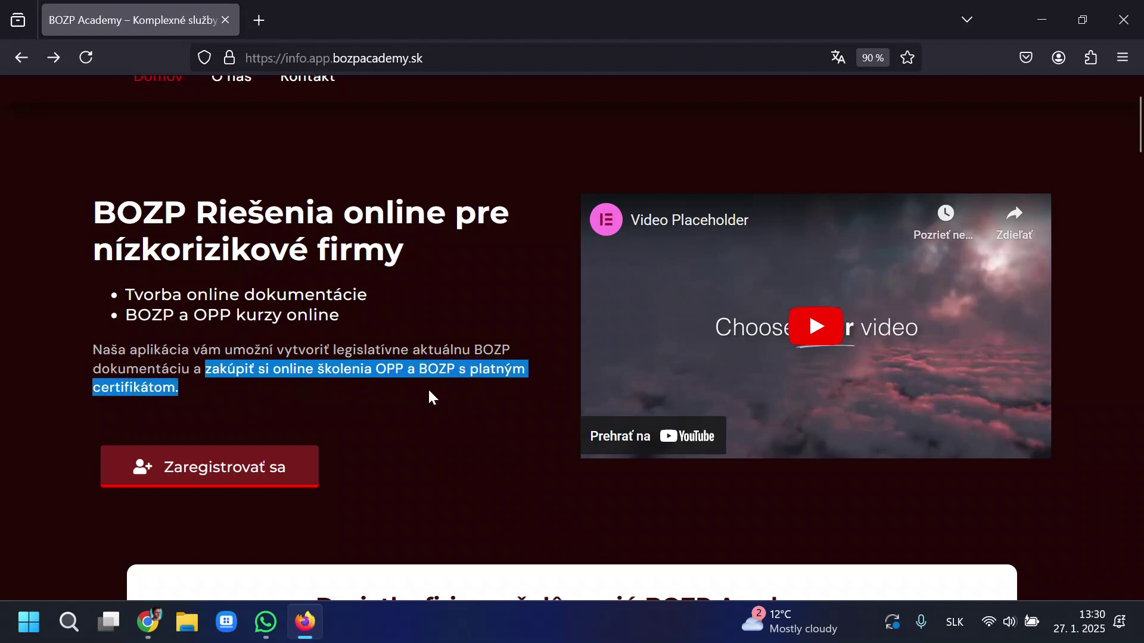
Scroll to the Hlavné funkcie cards and highlight the certificate-tracking feature heading.
{"action": "scroll", "coordinate": [430, 395], "scroll_direction": "down", "scroll_amount": 7}
{"action": "scroll", "coordinate": [452, 379], "scroll_direction": "down", "scroll_amount": 5}
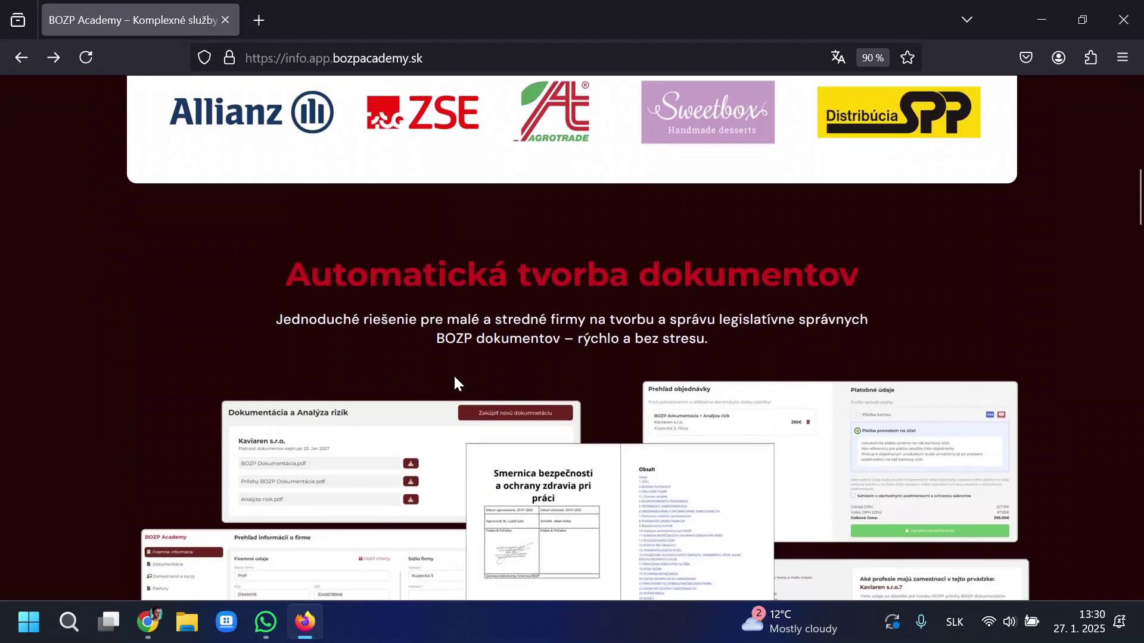
{"action": "left_click_drag", "start_coordinate": [288, 113], "coordinate": [925, 284]}
{"action": "scroll", "coordinate": [925, 284], "scroll_direction": "down", "scroll_amount": 7}
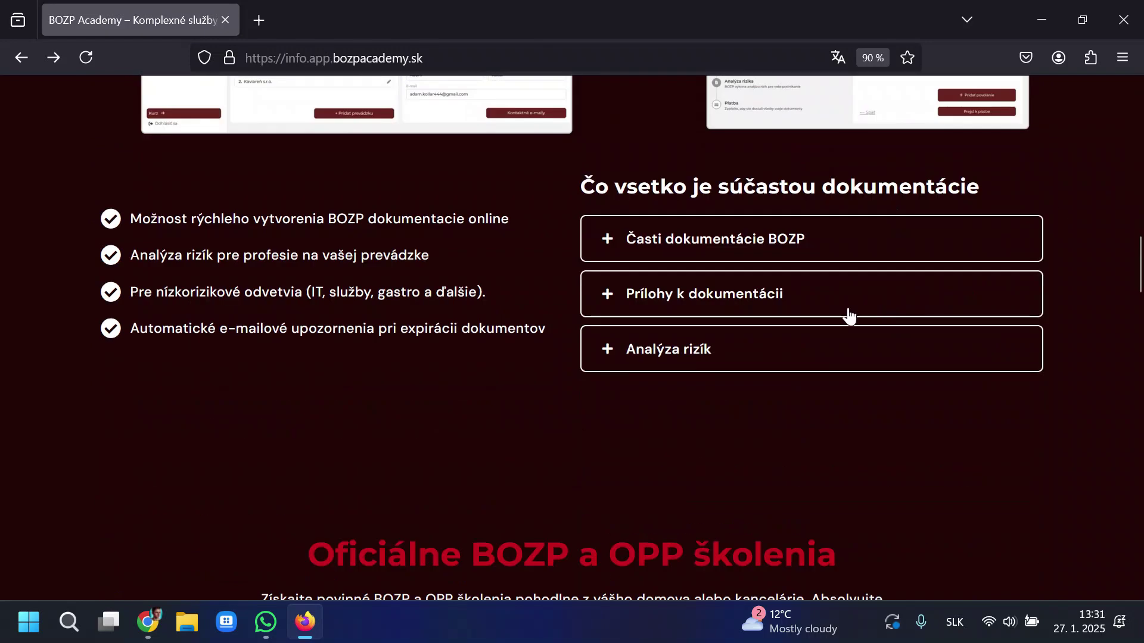
{"action": "scroll", "coordinate": [577, 330], "scroll_direction": "down", "scroll_amount": 4}
{"action": "left_click_drag", "start_coordinate": [329, 293], "coordinate": [913, 288]}
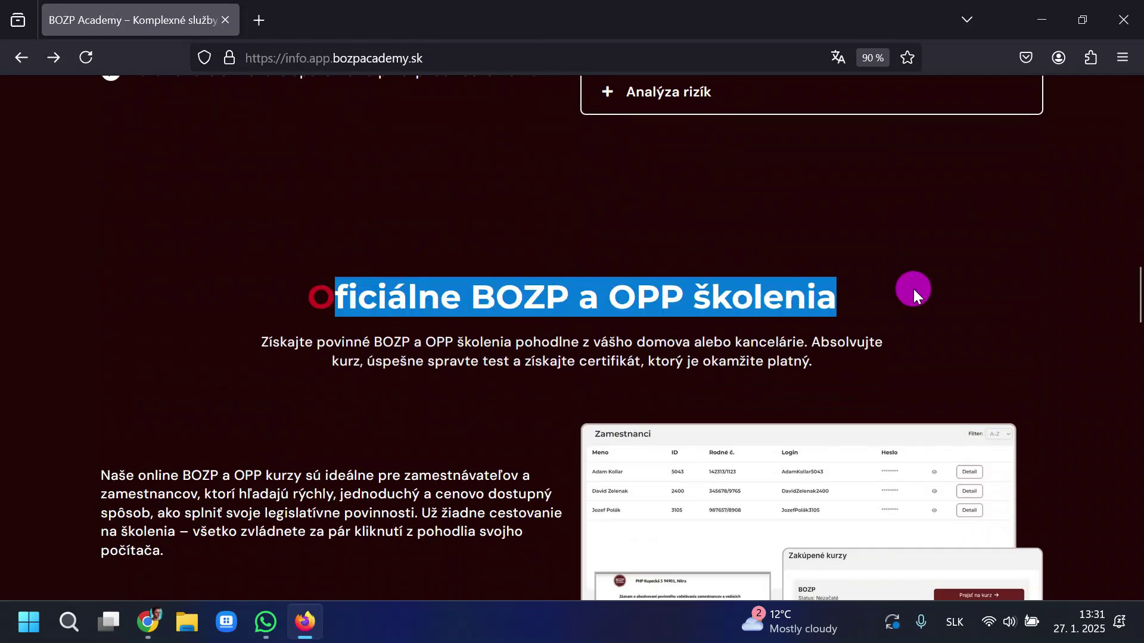
{"action": "left_click", "coordinate": [913, 289]}
{"action": "scroll", "coordinate": [918, 288], "scroll_direction": "down", "scroll_amount": 9}
{"action": "scroll", "coordinate": [925, 291], "scroll_direction": "down", "scroll_amount": 7}
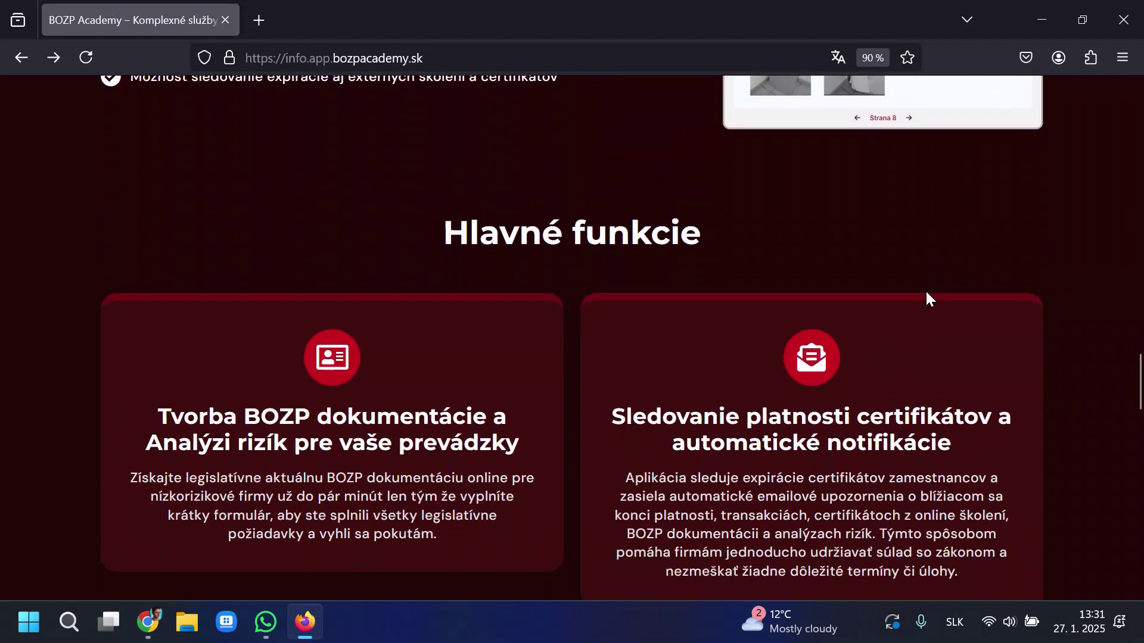
{"action": "scroll", "coordinate": [924, 295], "scroll_direction": "up", "scroll_amount": 1}
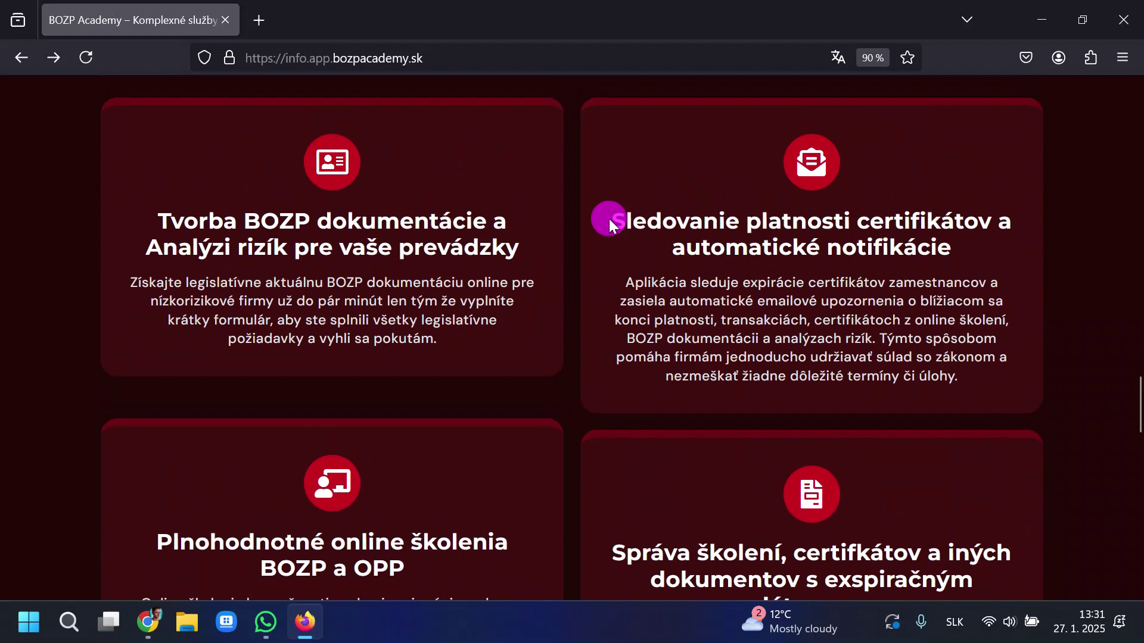
{"action": "left_click_drag", "start_coordinate": [608, 220], "coordinate": [984, 250]}
{"action": "left_click", "coordinate": [986, 270]}
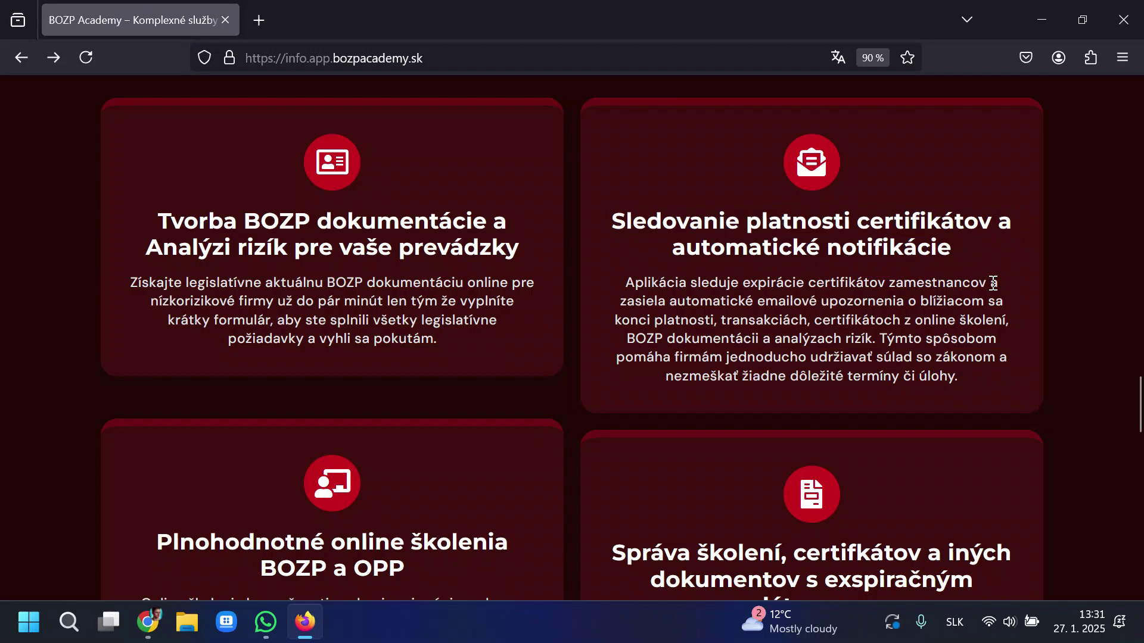
Scroll back up, highlighting part of the intro paragraph and a feature card heading.
{"action": "scroll", "coordinate": [750, 312], "scroll_direction": "up", "scroll_amount": 20}
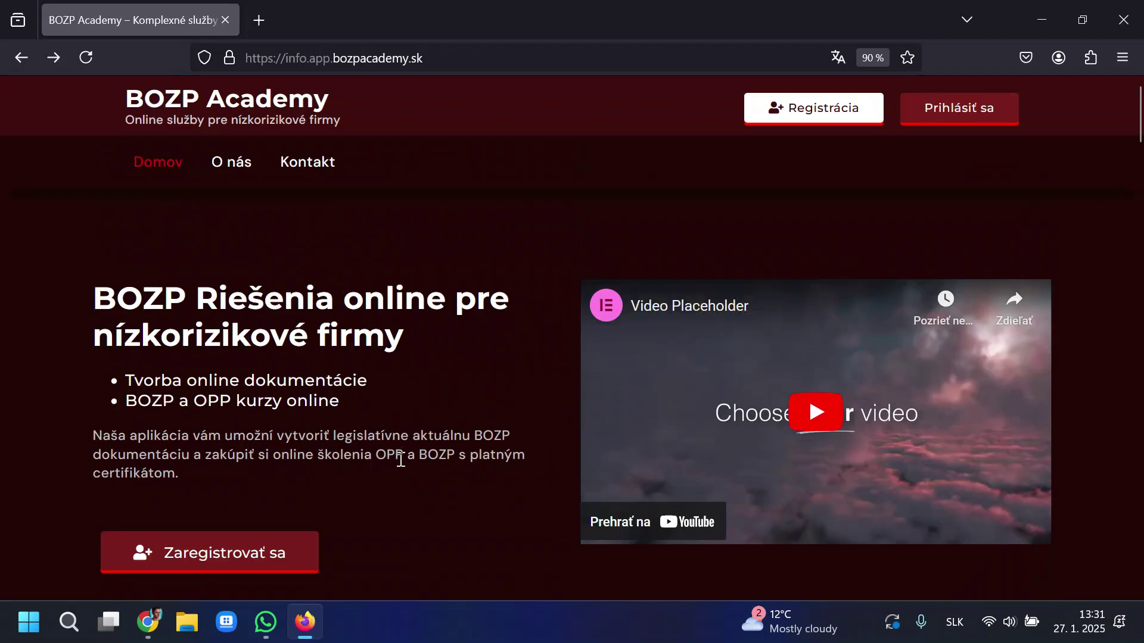
{"action": "left_click_drag", "start_coordinate": [372, 455], "coordinate": [504, 461]}
{"action": "left_click", "coordinate": [504, 462]}
{"action": "scroll", "coordinate": [566, 462], "scroll_direction": "down", "scroll_amount": 15}
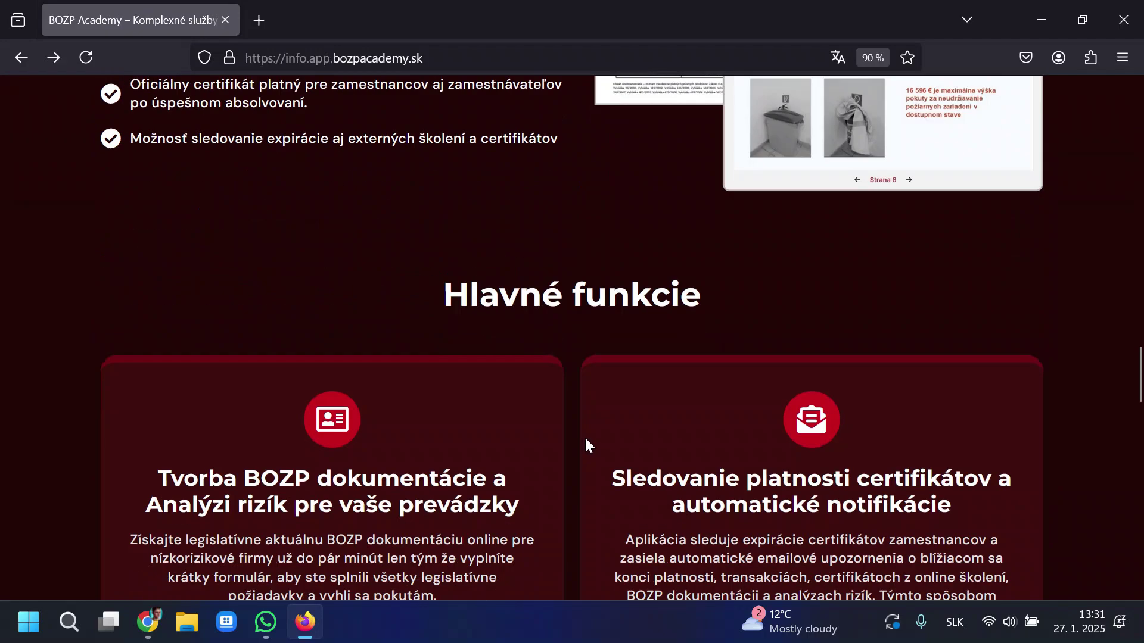
{"action": "scroll", "coordinate": [772, 281], "scroll_direction": "up", "scroll_amount": 2}
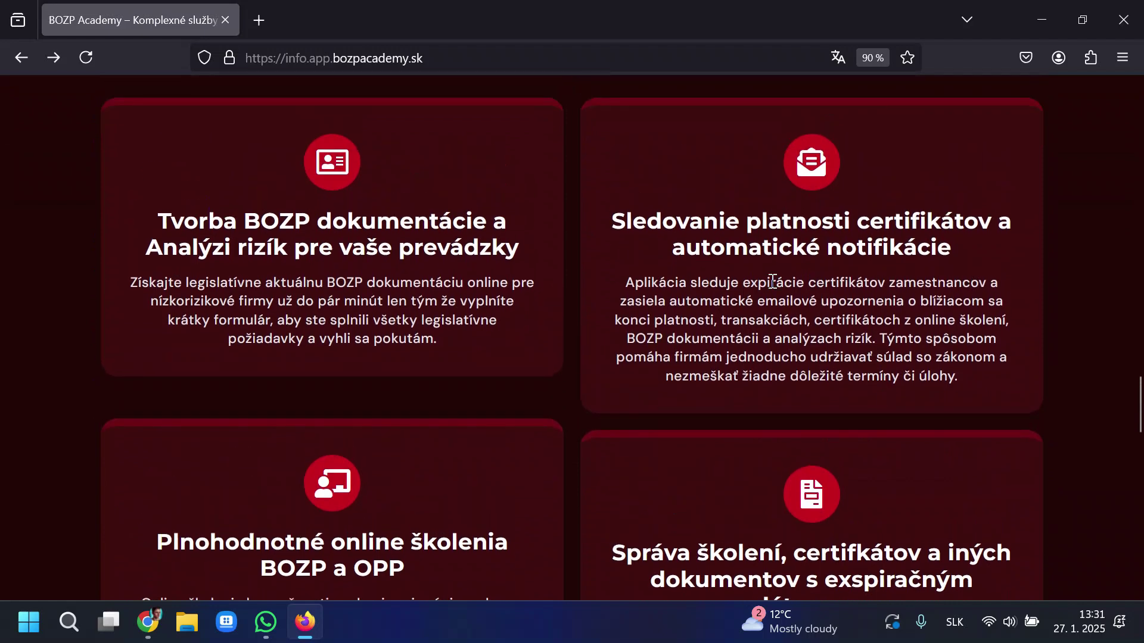
{"action": "scroll", "coordinate": [775, 290], "scroll_direction": "down", "scroll_amount": 2}
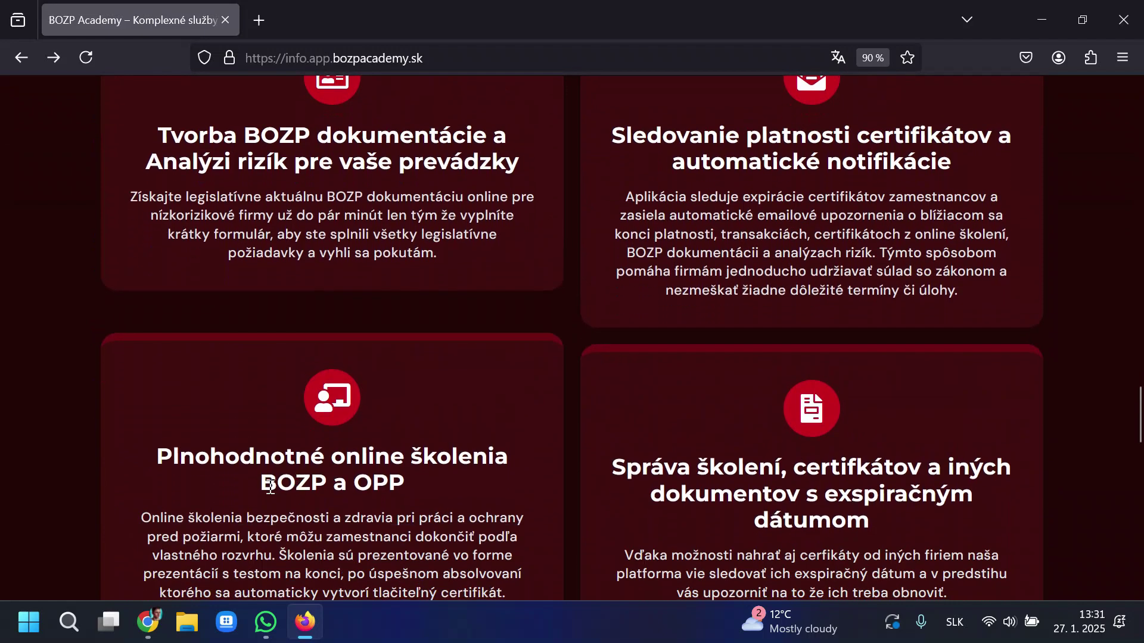
{"action": "left_click_drag", "start_coordinate": [277, 483], "coordinate": [388, 482]}
{"action": "left_click", "coordinate": [429, 485]}
Highlight the training and certificate management card heading.
{"action": "scroll", "coordinate": [701, 446], "scroll_direction": "down", "scroll_amount": 2}
{"action": "scroll", "coordinate": [707, 429], "scroll_direction": "up", "scroll_amount": 4}
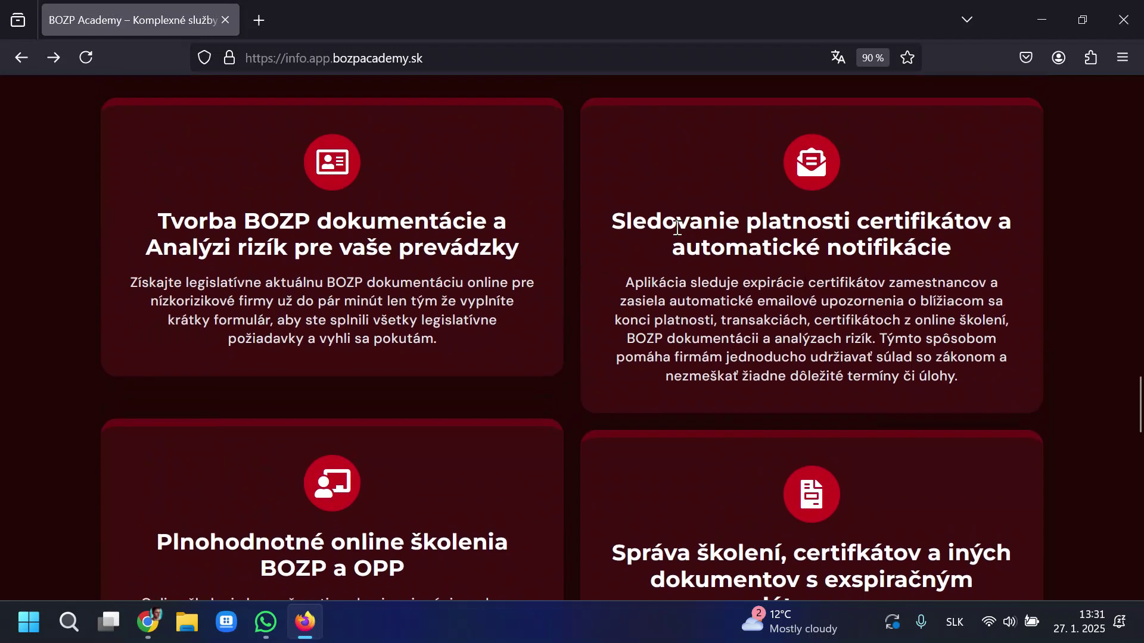
{"action": "scroll", "coordinate": [615, 220], "scroll_direction": "down", "scroll_amount": 4}
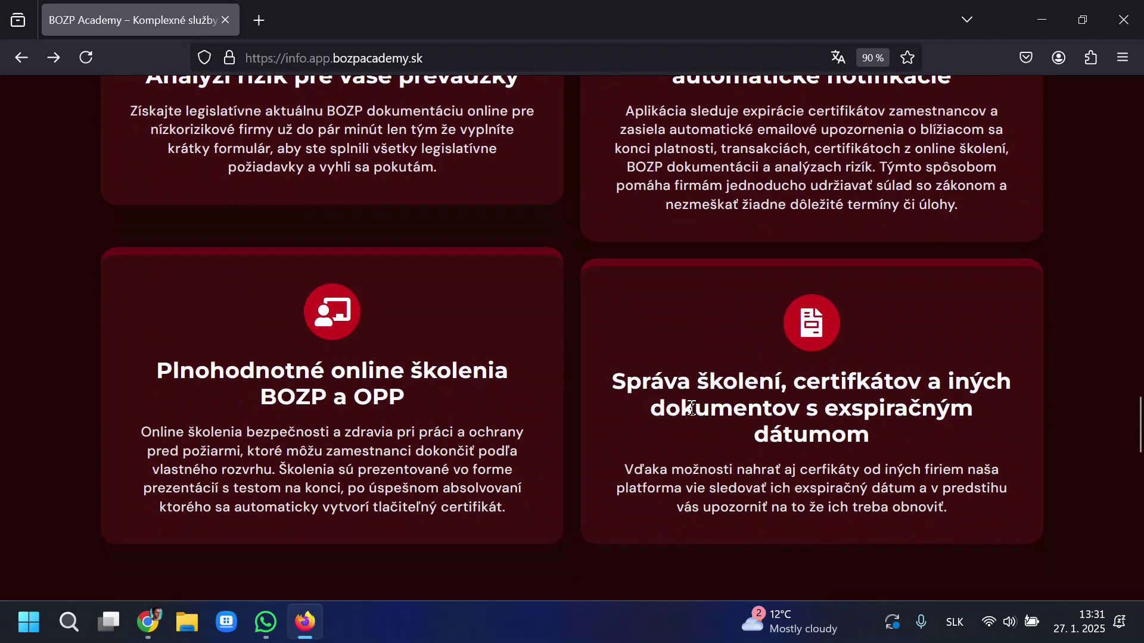
{"action": "left_click_drag", "start_coordinate": [616, 376], "coordinate": [965, 383]}
{"action": "left_click", "coordinate": [911, 433]}
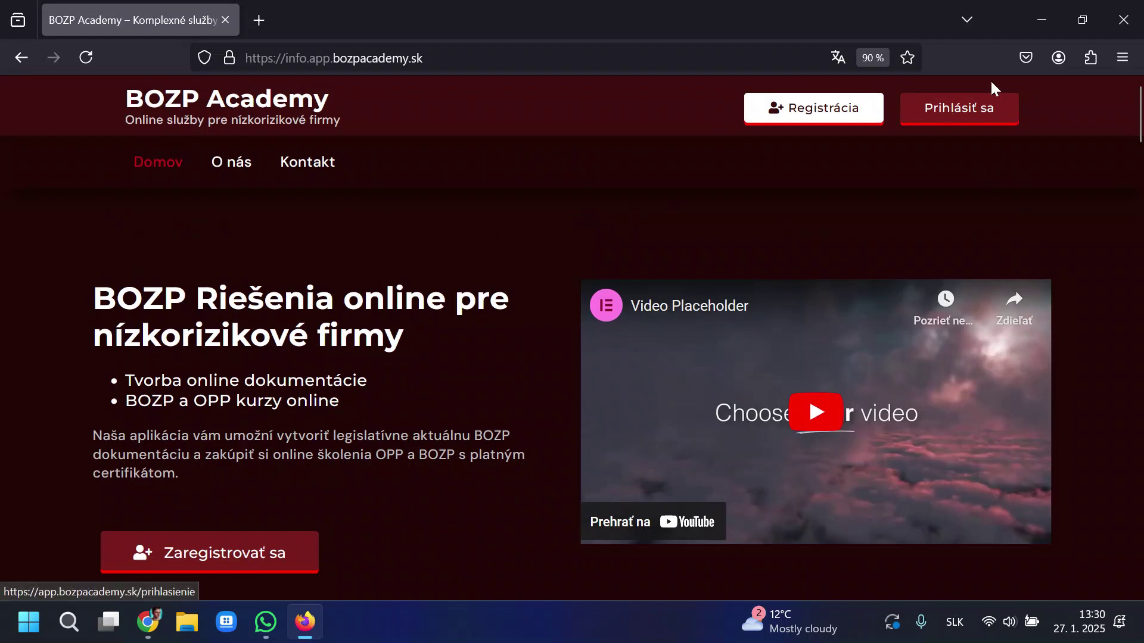
Open Registrácia, dismiss the translation offer, and fill in the name, e-mail and password fields.
{"action": "left_click", "coordinate": [833, 112]}
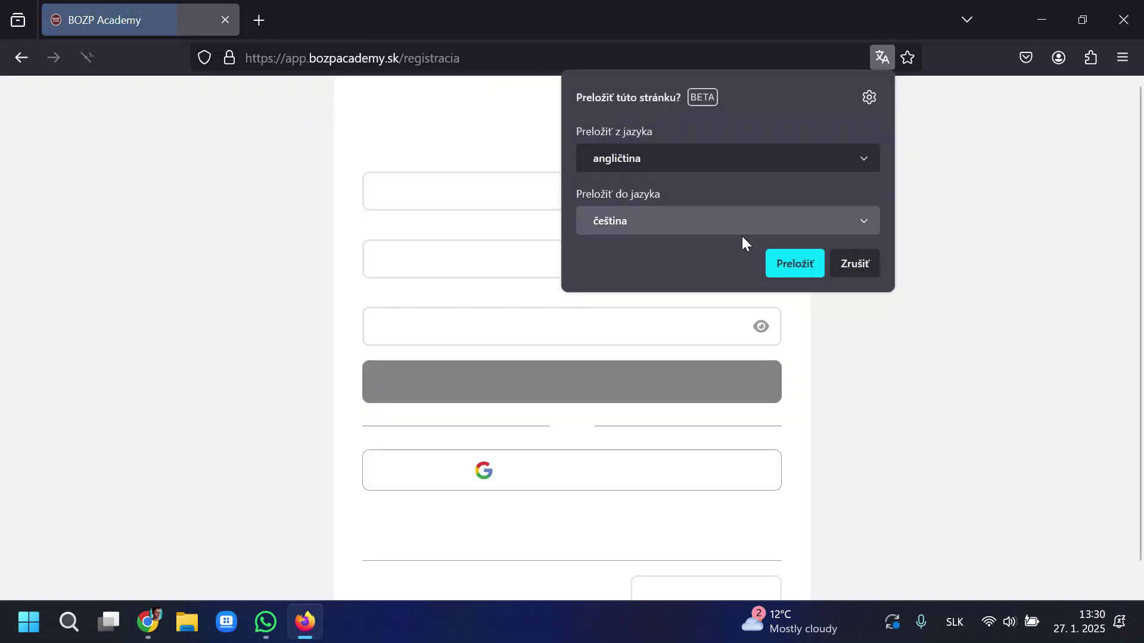
{"action": "left_click", "coordinate": [868, 264]}
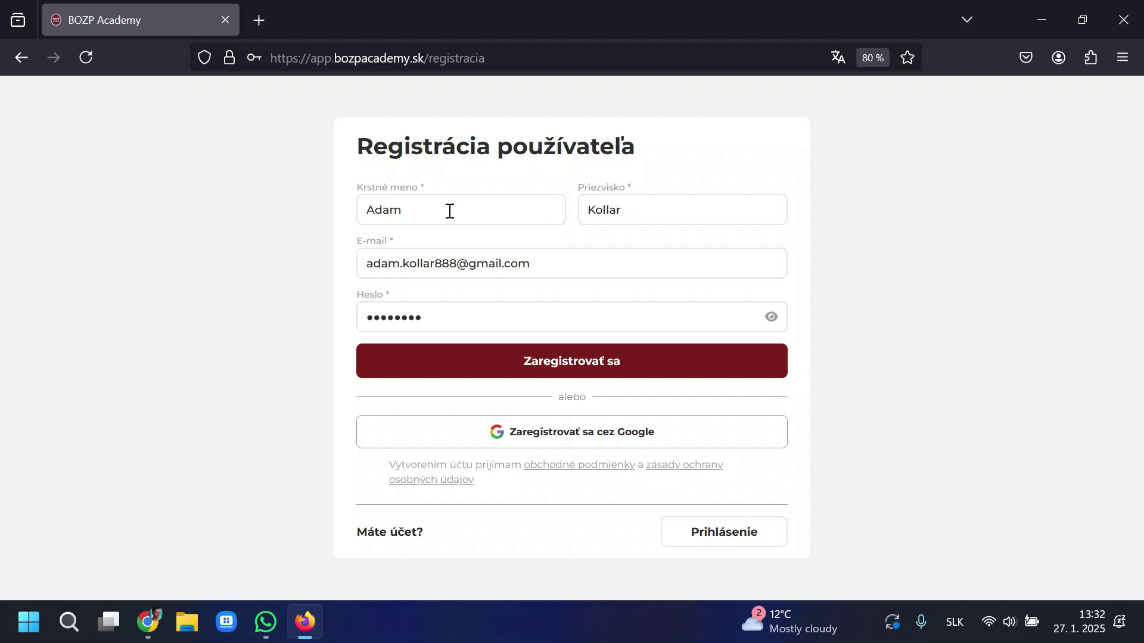
{"action": "left_click_drag", "start_coordinate": [449, 212], "coordinate": [337, 209]}
{"action": "key", "text": "Tab"}
{"action": "left_click_drag", "start_coordinate": [620, 273], "coordinate": [280, 262]}
{"action": "left_click", "coordinate": [280, 262]}
{"action": "left_click_drag", "start_coordinate": [450, 316], "coordinate": [271, 313]}
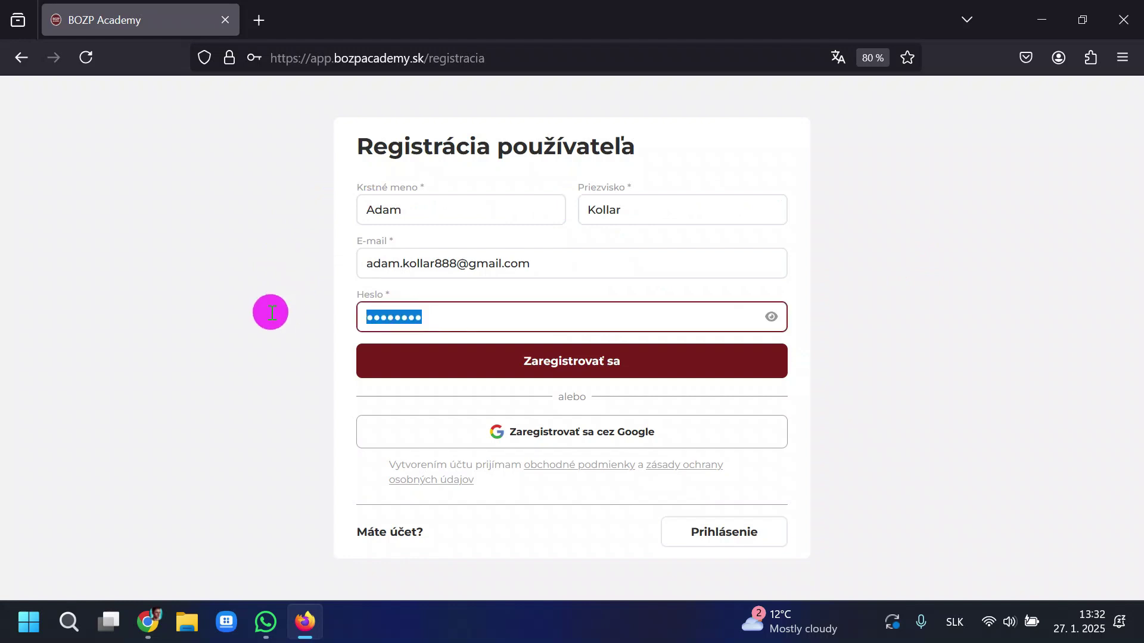
{"action": "left_click", "coordinate": [271, 312]}
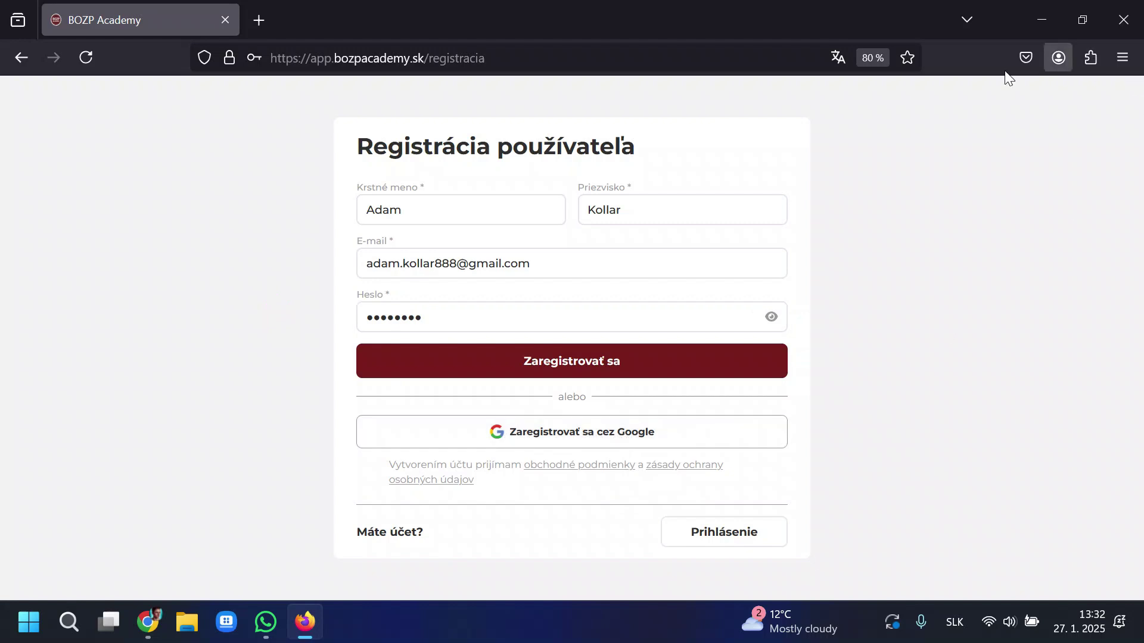
Submit the registration and switch to the Gmail window holding the verification e-mail.
{"action": "left_click", "coordinate": [708, 374]}
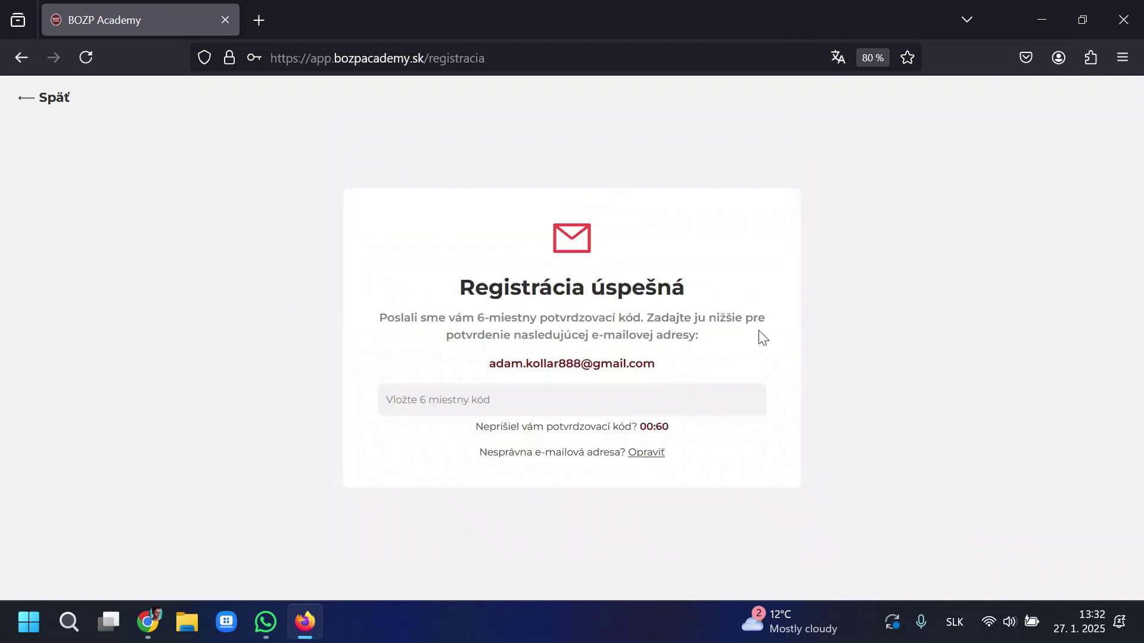
{"action": "left_click_drag", "start_coordinate": [448, 290], "coordinate": [691, 289]}
{"action": "left_click_drag", "start_coordinate": [685, 365], "coordinate": [428, 372]}
{"action": "left_click", "coordinate": [657, 311]}
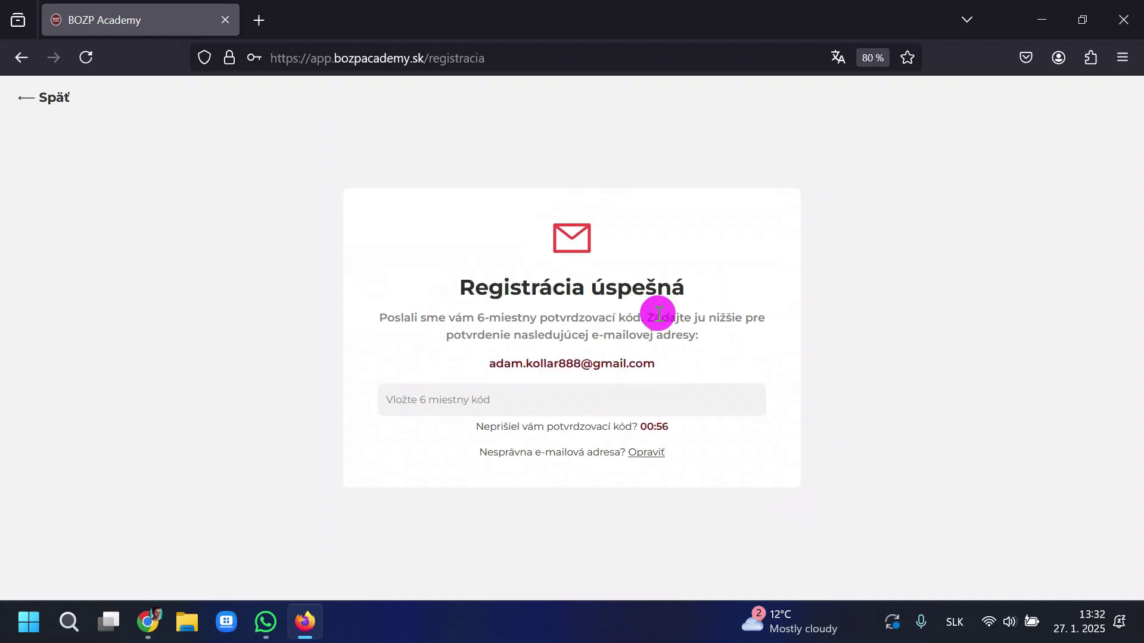
{"action": "key", "text": "alt+Tab"}
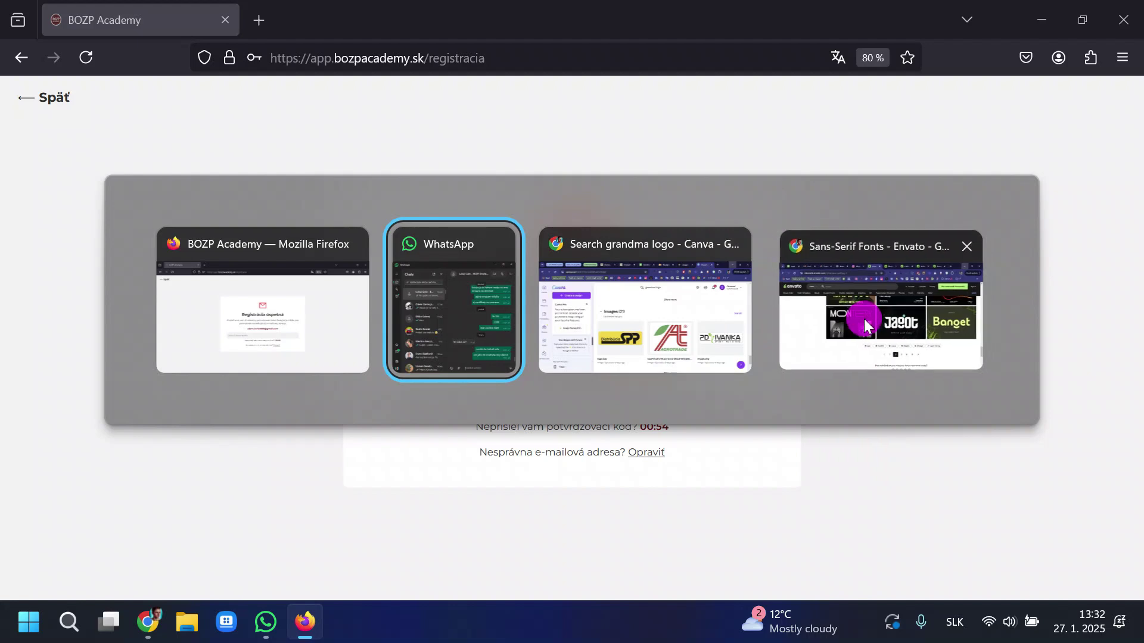
{"action": "left_click", "coordinate": [863, 319], "text": "alt"}
Copy the six-digit code from the BOZP Academy e-mail and paste it into the code field.
{"action": "scroll", "coordinate": [618, 408], "scroll_direction": "down", "scroll_amount": 2}
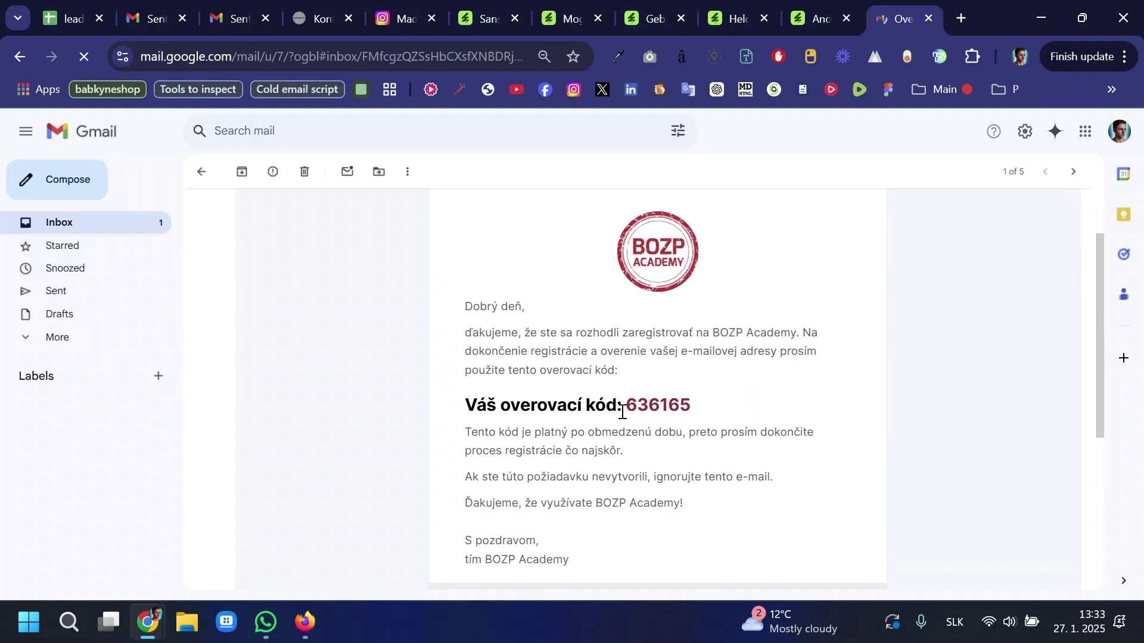
{"action": "left_click", "coordinate": [629, 405]}
{"action": "left_click_drag", "start_coordinate": [630, 405], "coordinate": [687, 404]}
{"action": "key", "text": "ctrl+c"}
{"action": "left_click", "coordinate": [628, 405]}
{"action": "left_click", "coordinate": [686, 402]}
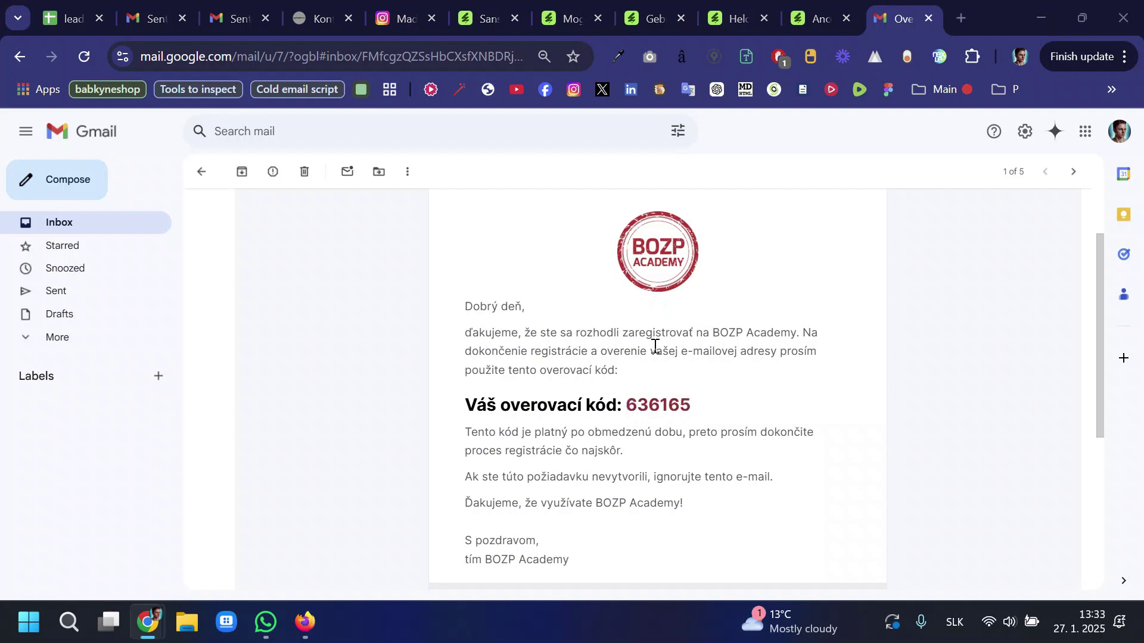
{"action": "key", "text": "alt+Tab"}
{"action": "left_click", "coordinate": [556, 401]}
{"action": "key", "text": "ctrl+v"}
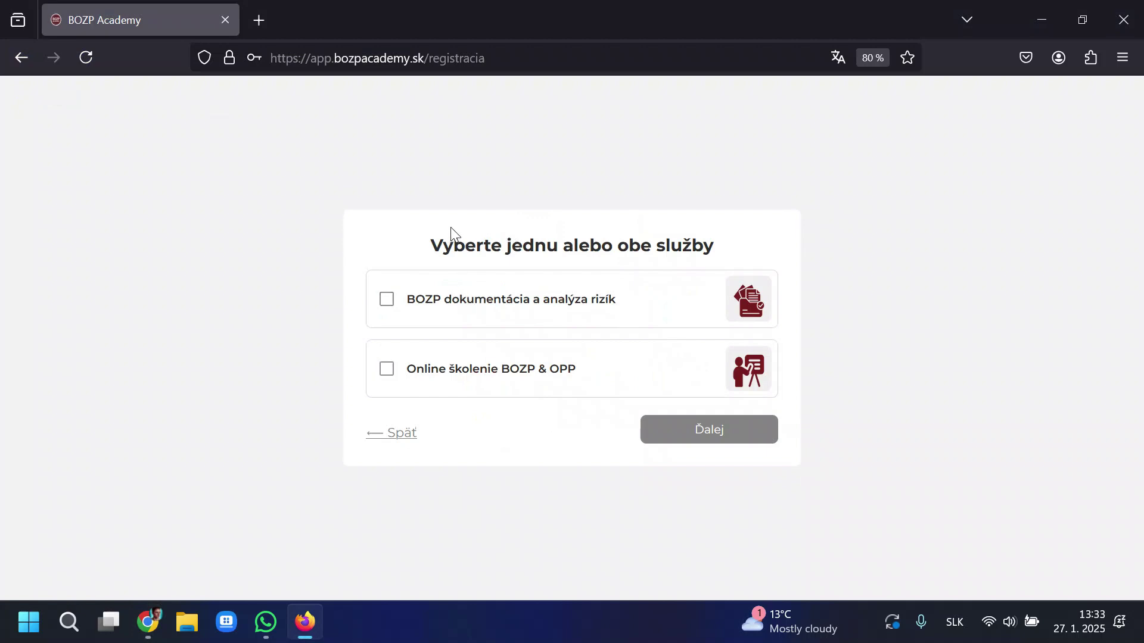
Select both services, BOZP documentation with risk analysis and online BOZP & OPP training, and continue.
{"action": "left_click_drag", "start_coordinate": [420, 241], "coordinate": [712, 242]}
{"action": "left_click", "coordinate": [712, 242]}
{"action": "left_click", "coordinate": [392, 364]}
{"action": "left_click", "coordinate": [386, 299]}
{"action": "left_click", "coordinate": [738, 440]}
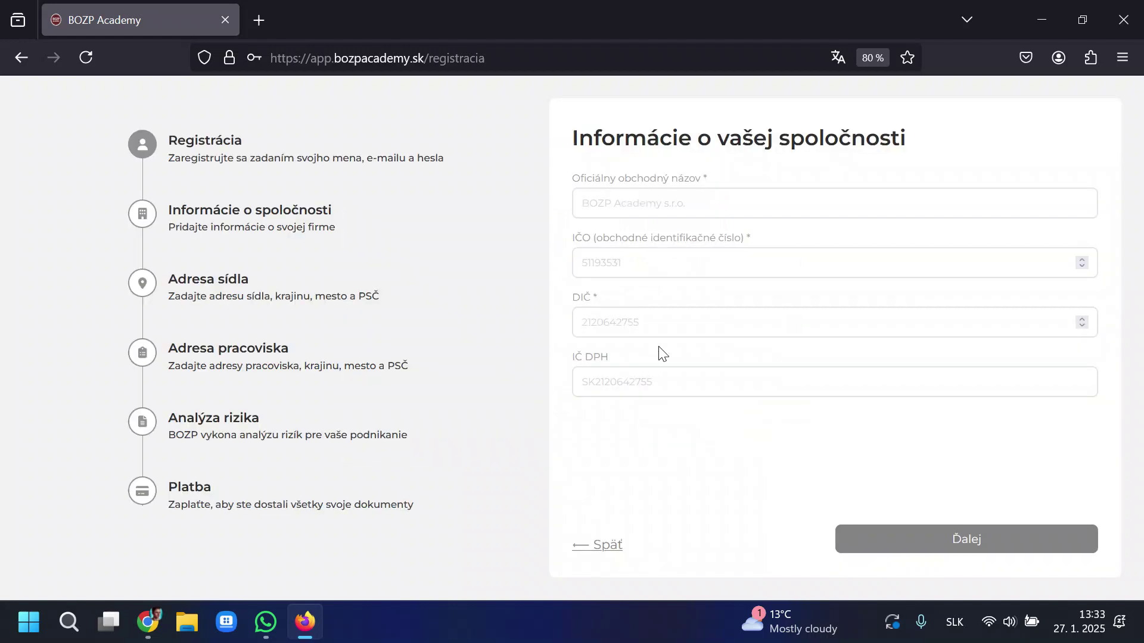
Enter company Test s.r.o. with IČO 1234567 and DIČ 234567898, leaving IČ DPH blank.
{"action": "left_click", "coordinate": [738, 197]}
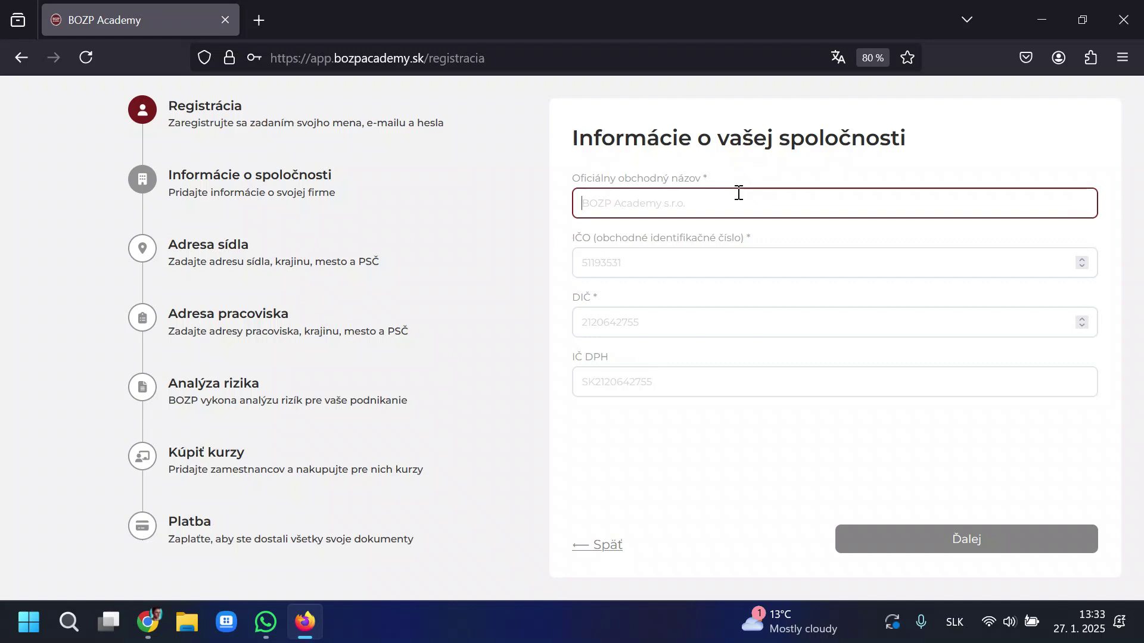
{"action": "type", "text": "Test s.r.o."}
{"action": "key", "text": "Tab"}
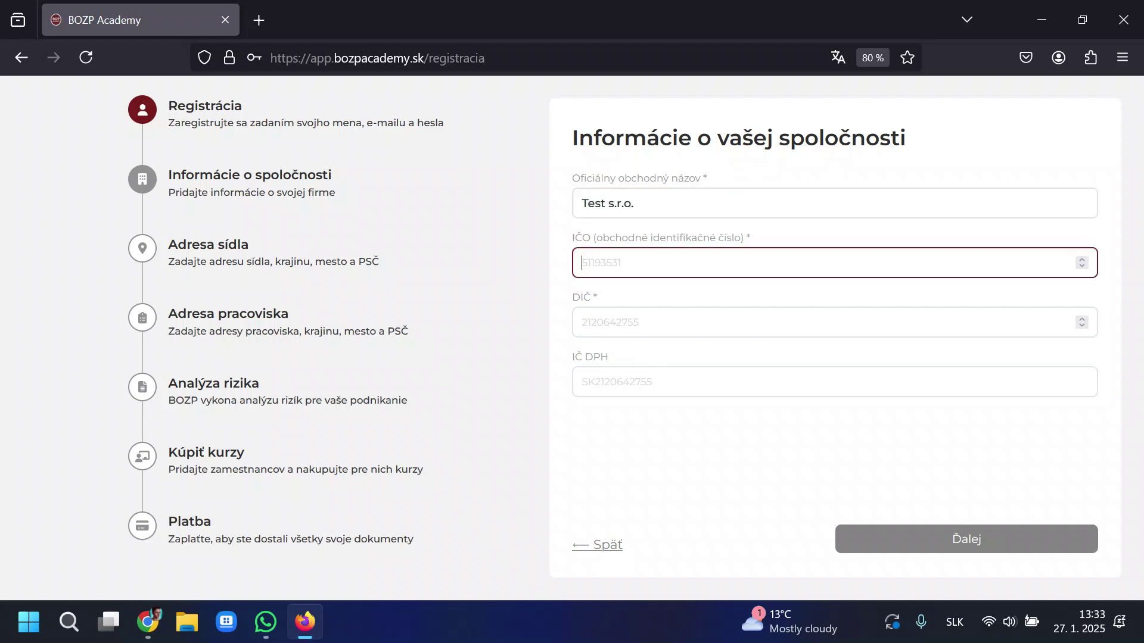
{"action": "type", "text": "12345678"}
{"action": "key", "text": "Tab"}
{"action": "type", "text": "234567898"}
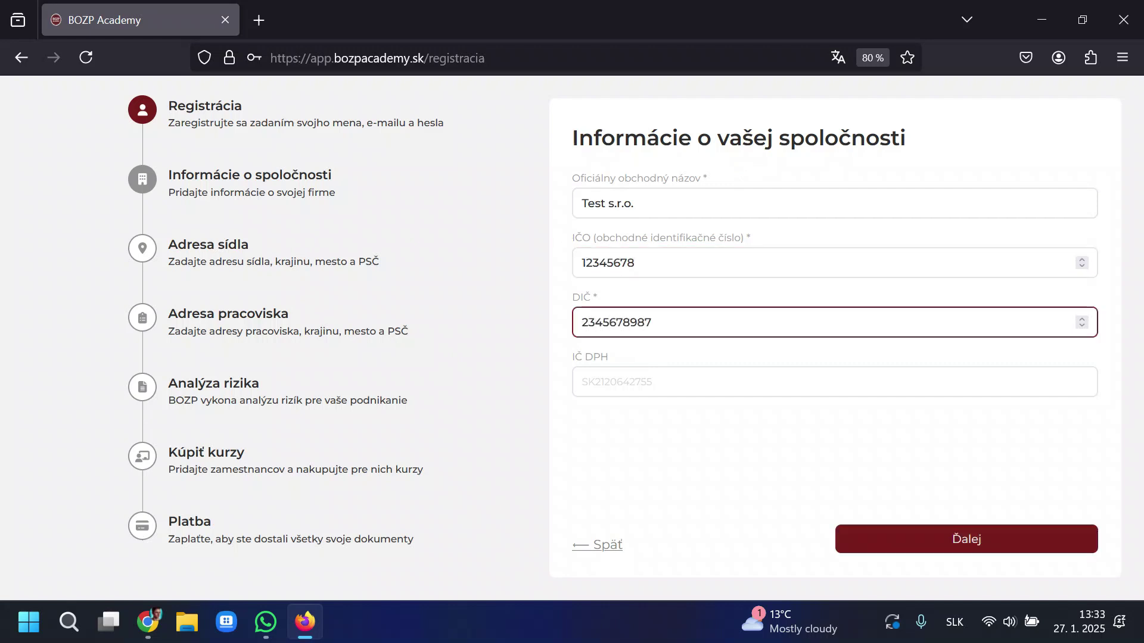
{"action": "left_click", "coordinate": [659, 367]}
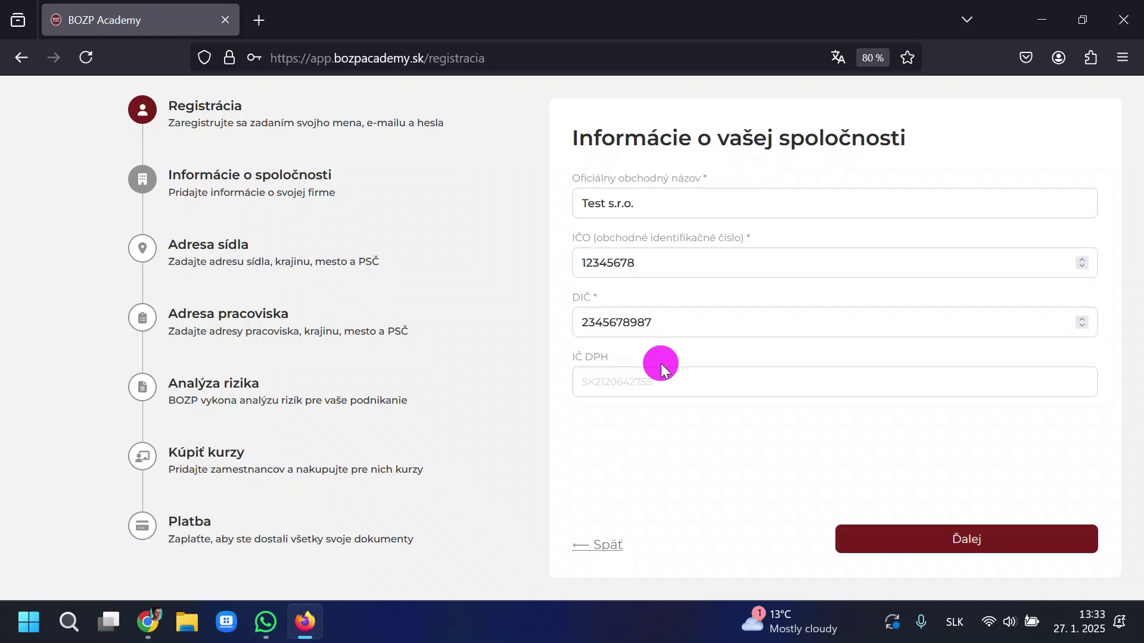
{"action": "left_click", "coordinate": [805, 455]}
{"action": "left_click", "coordinate": [889, 537]}
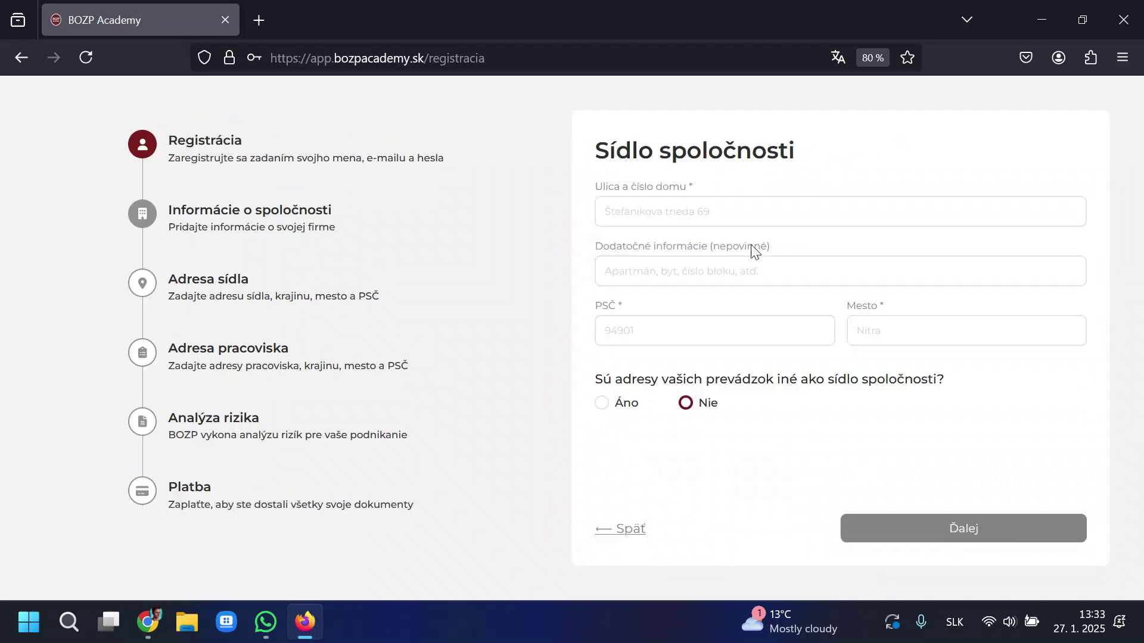
{"action": "left_click", "coordinate": [715, 217]}
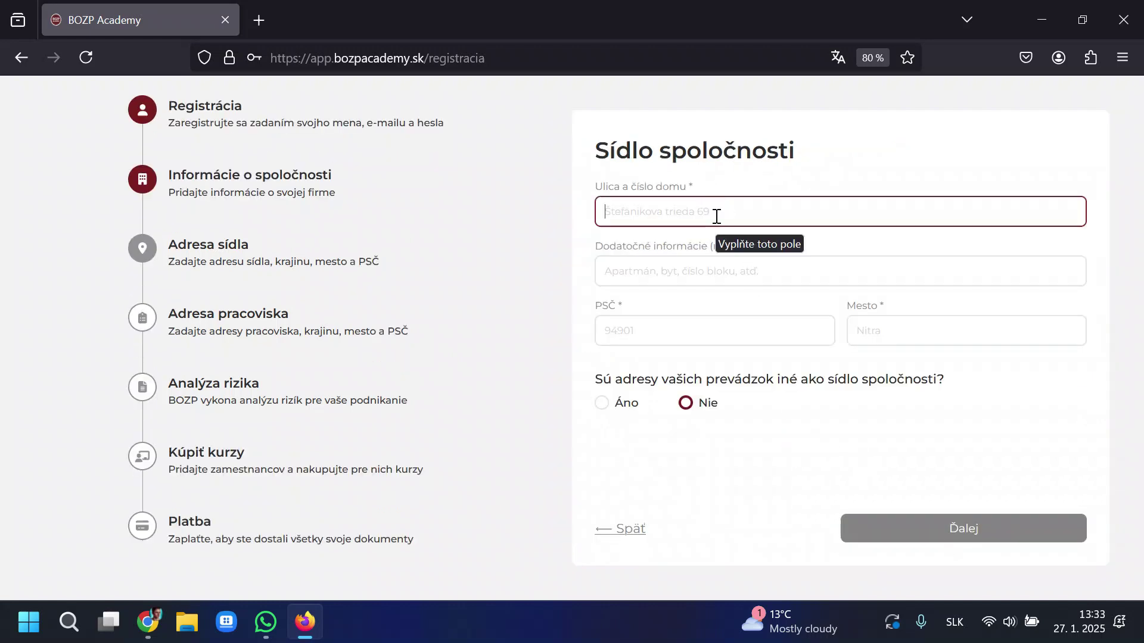
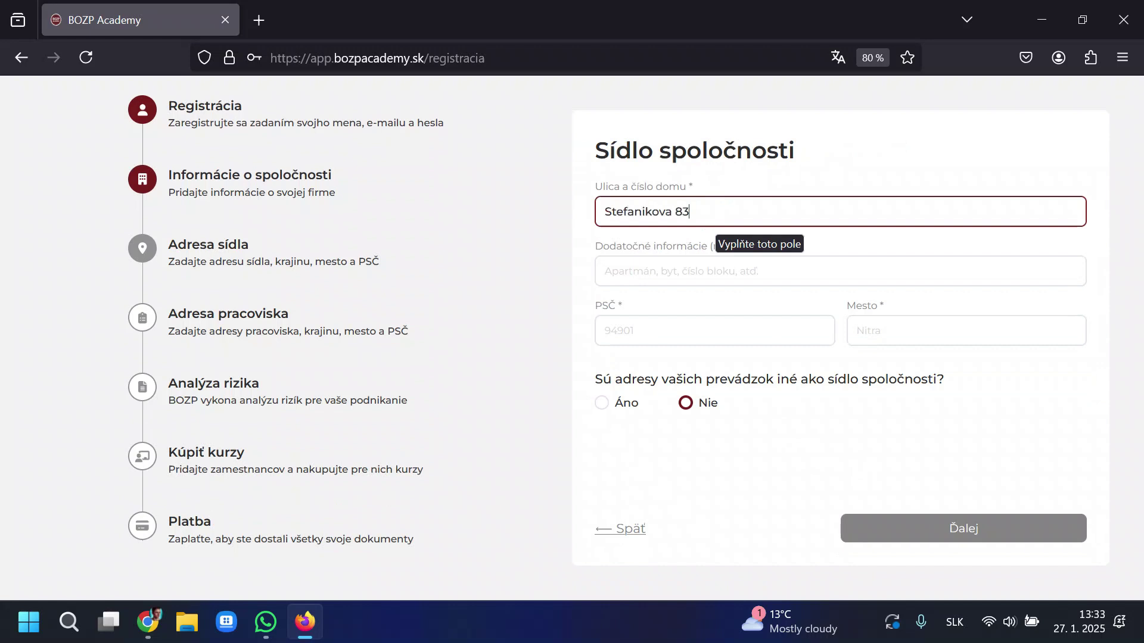
{"action": "key", "text": "Tab"}
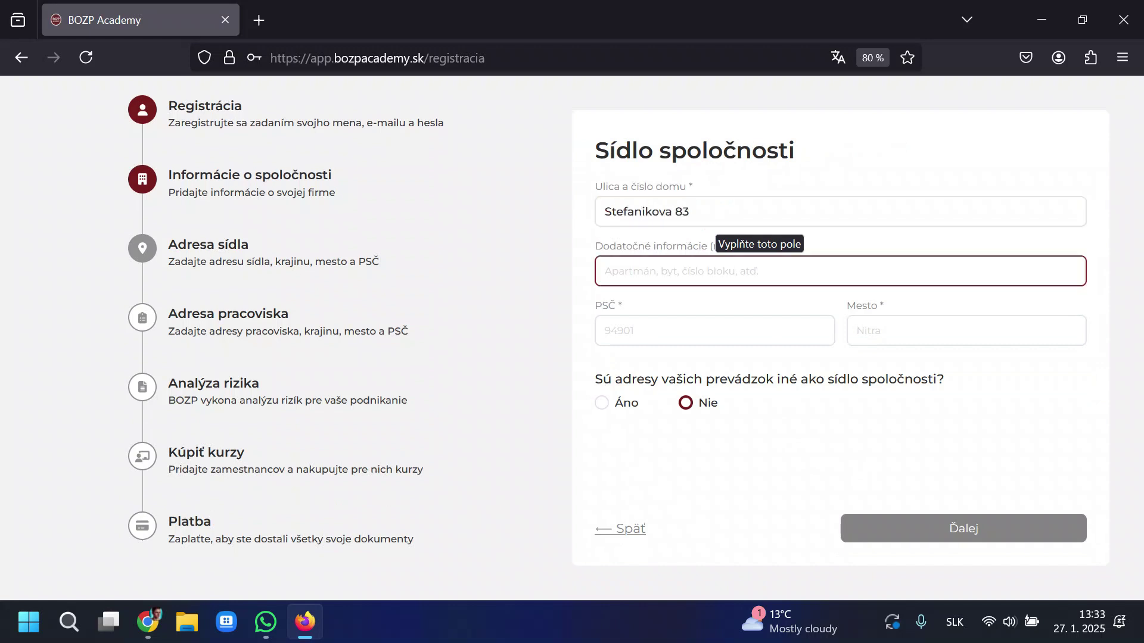
{"action": "key", "text": "Tab"}
{"action": "left_click", "coordinate": [726, 280]}
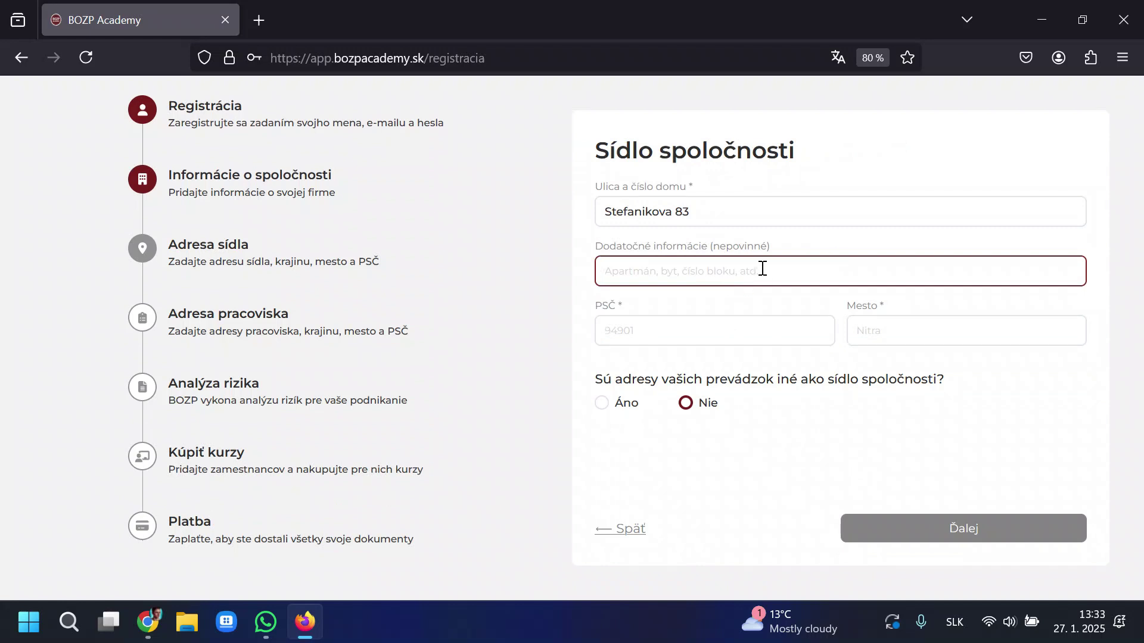
{"action": "left_click", "coordinate": [749, 337]}
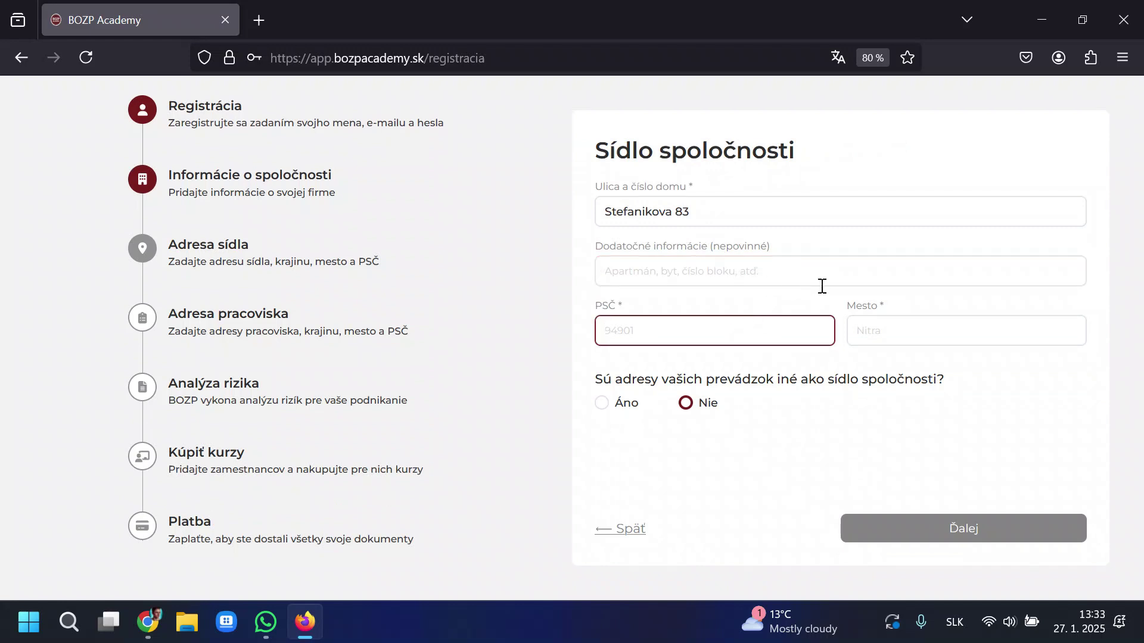
{"action": "type", "text": "94901"}
{"action": "left_click", "coordinate": [966, 330]}
{"action": "type", "text": "Nitra"}
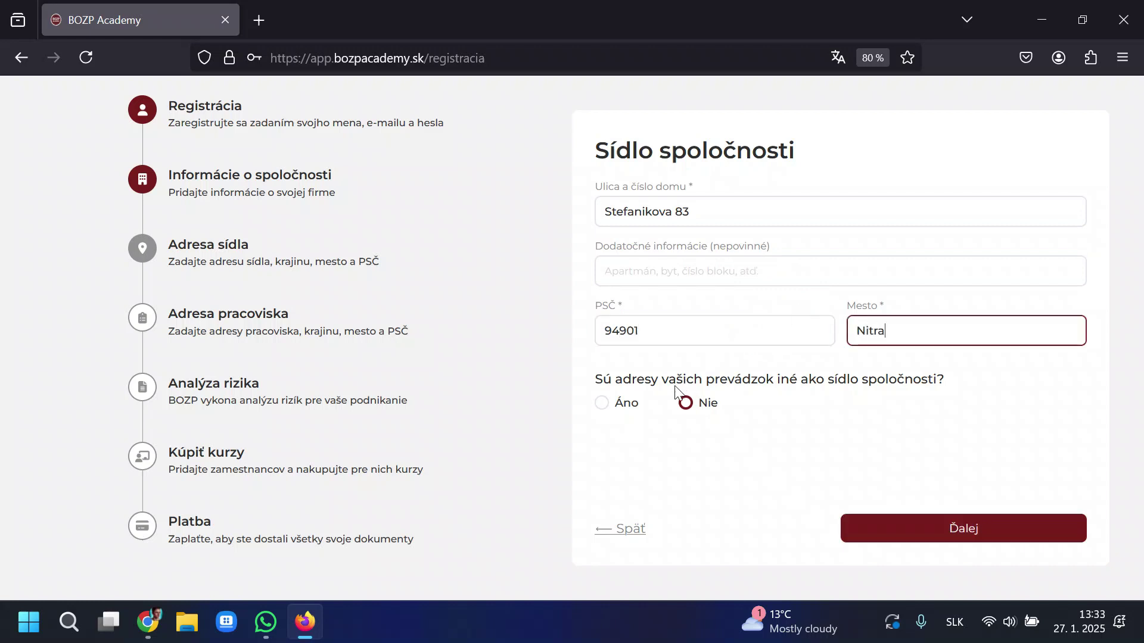
Answer Áno to workplaces having different addresses and continue to the workplaces list.
{"action": "left_click_drag", "start_coordinate": [597, 380], "coordinate": [943, 381]}
{"action": "left_click", "coordinate": [944, 380]}
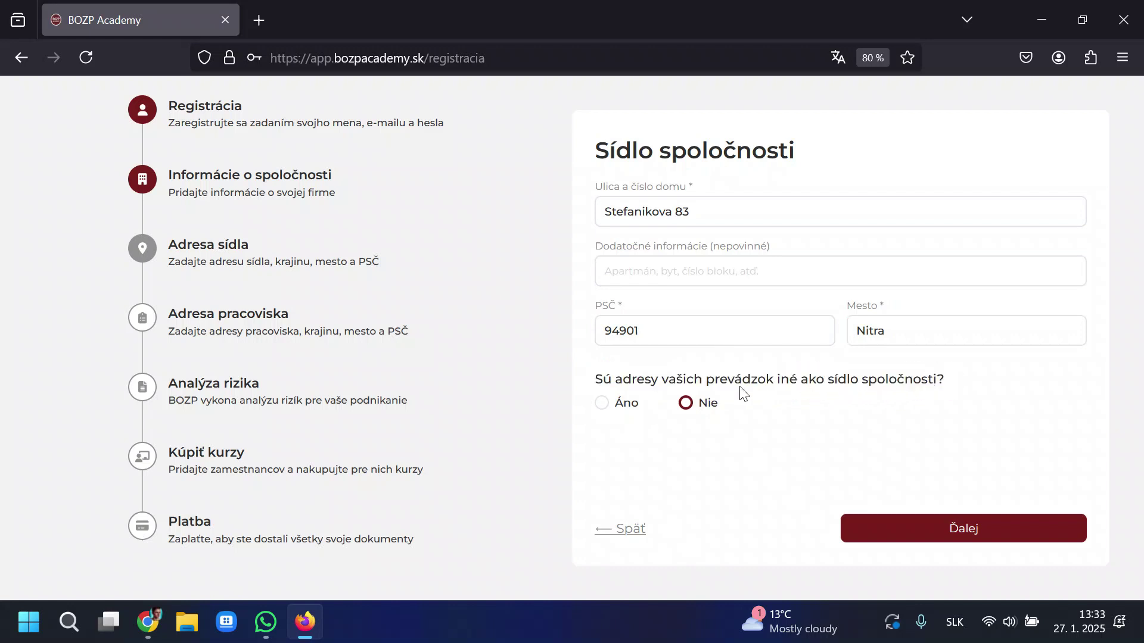
{"action": "left_click", "coordinate": [603, 404]}
{"action": "left_click_drag", "start_coordinate": [603, 142], "coordinate": [821, 144]}
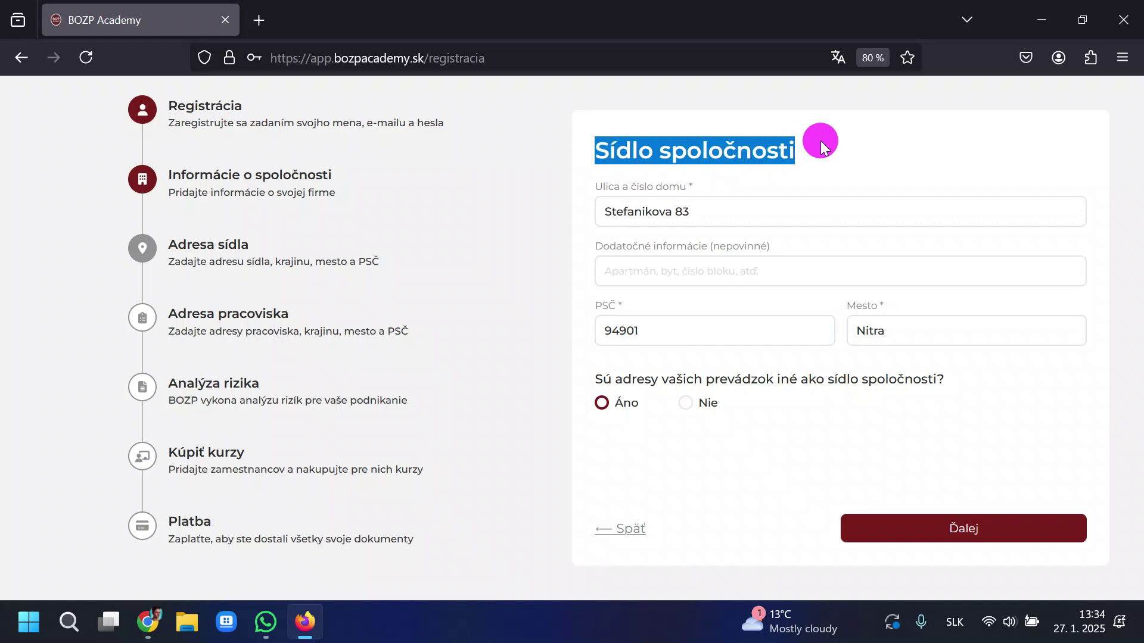
{"action": "left_click", "coordinate": [820, 140]}
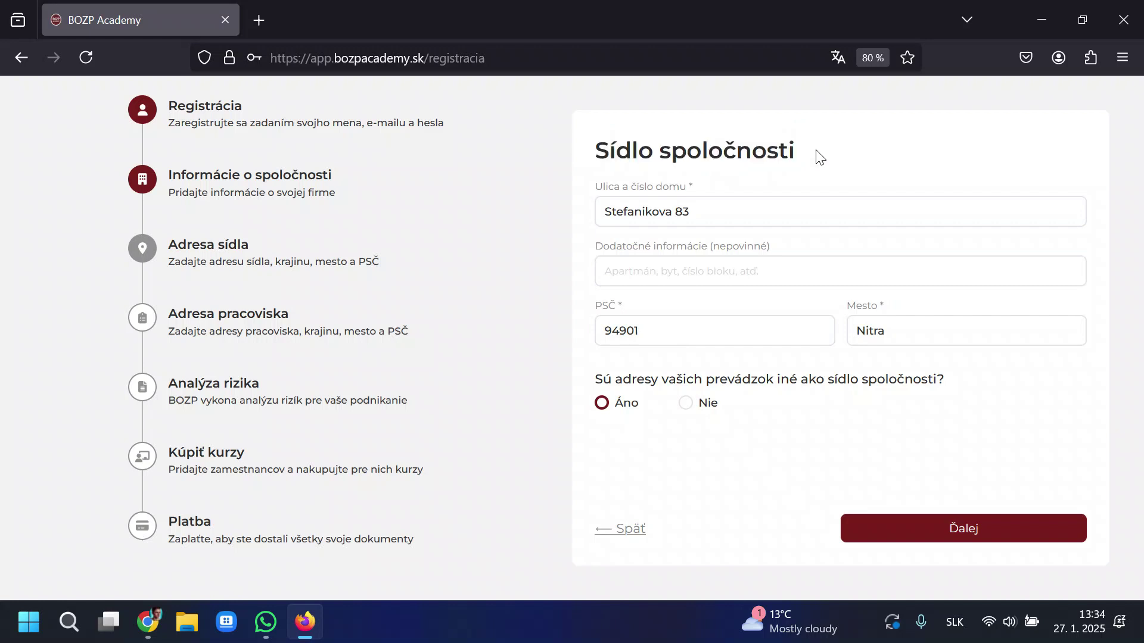
{"action": "key", "text": "Tab"}
{"action": "left_click", "coordinate": [486, 223]}
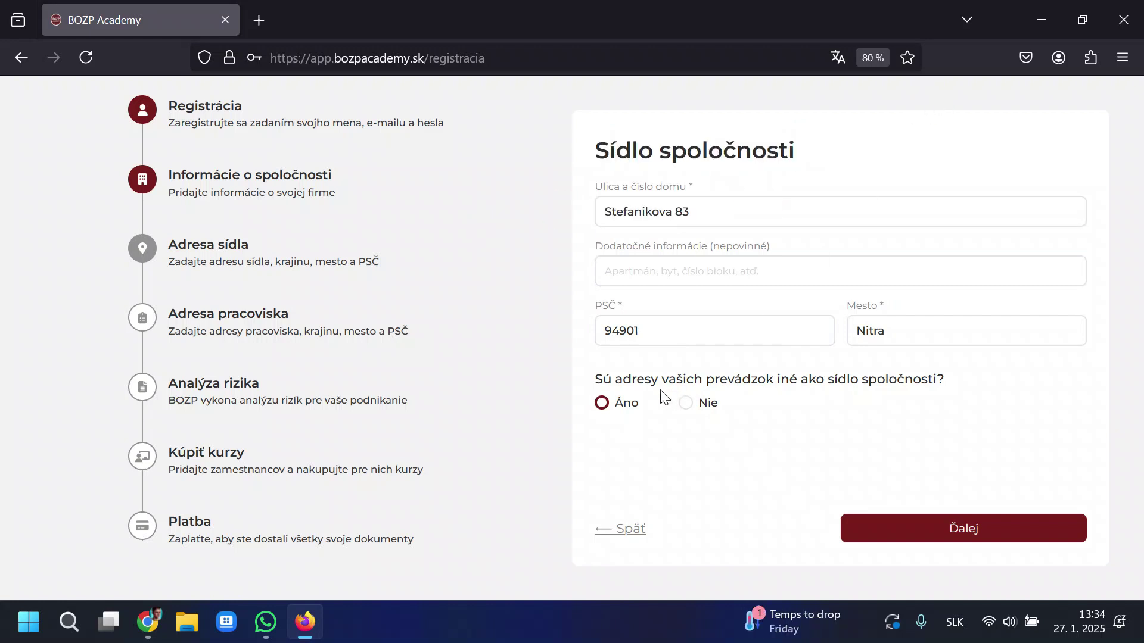
{"action": "left_click_drag", "start_coordinate": [619, 383], "coordinate": [982, 368]}
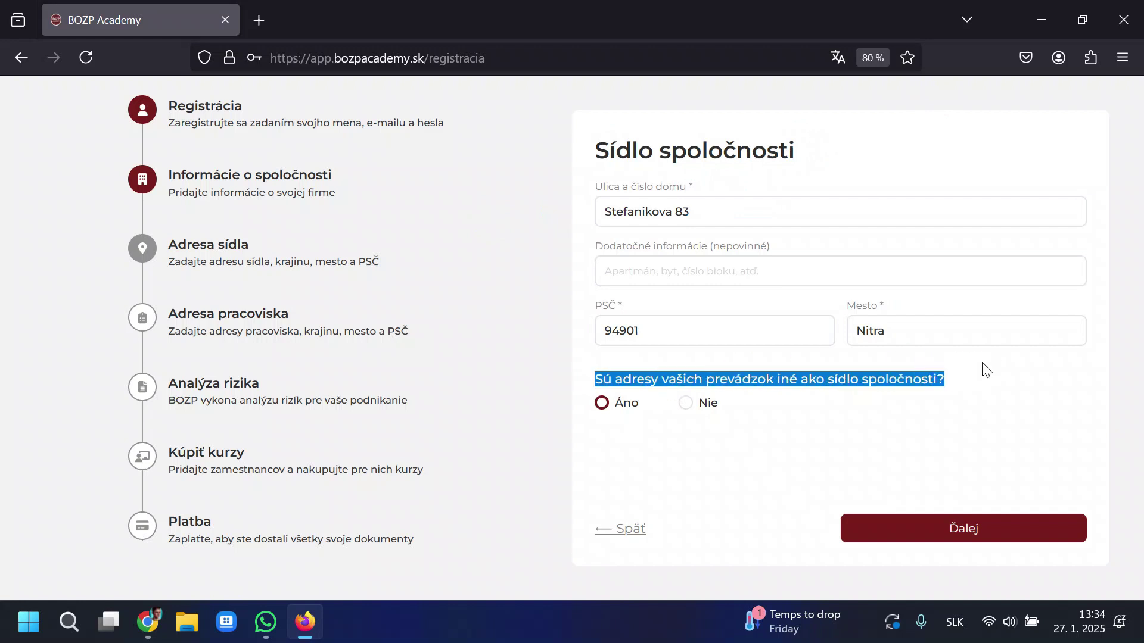
{"action": "left_click", "coordinate": [974, 528]}
{"action": "left_click_drag", "start_coordinate": [629, 168], "coordinate": [730, 170]}
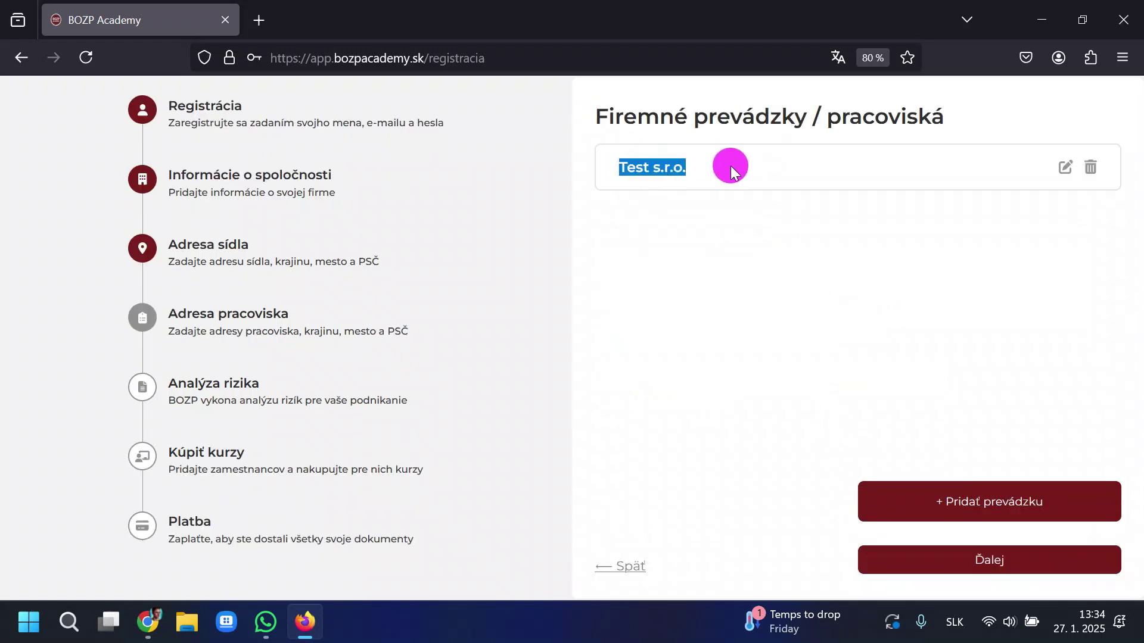
Step back to the address page and return, cancelling deletion of the Test s.r.o. workplace.
{"action": "left_click", "coordinate": [727, 172]}
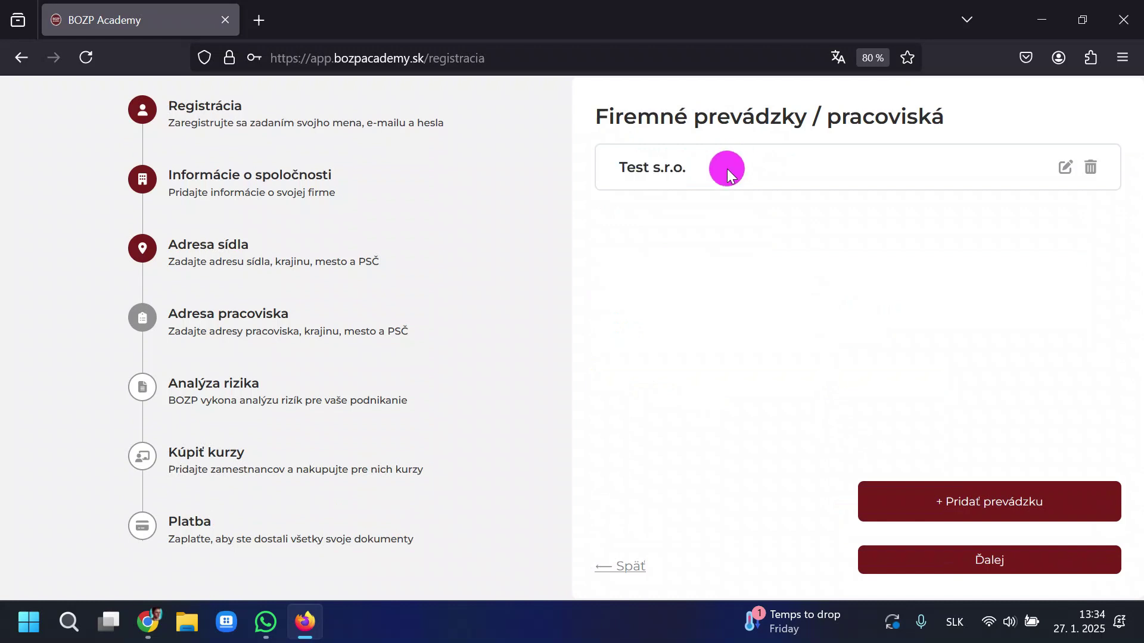
{"action": "left_click", "coordinate": [605, 169]}
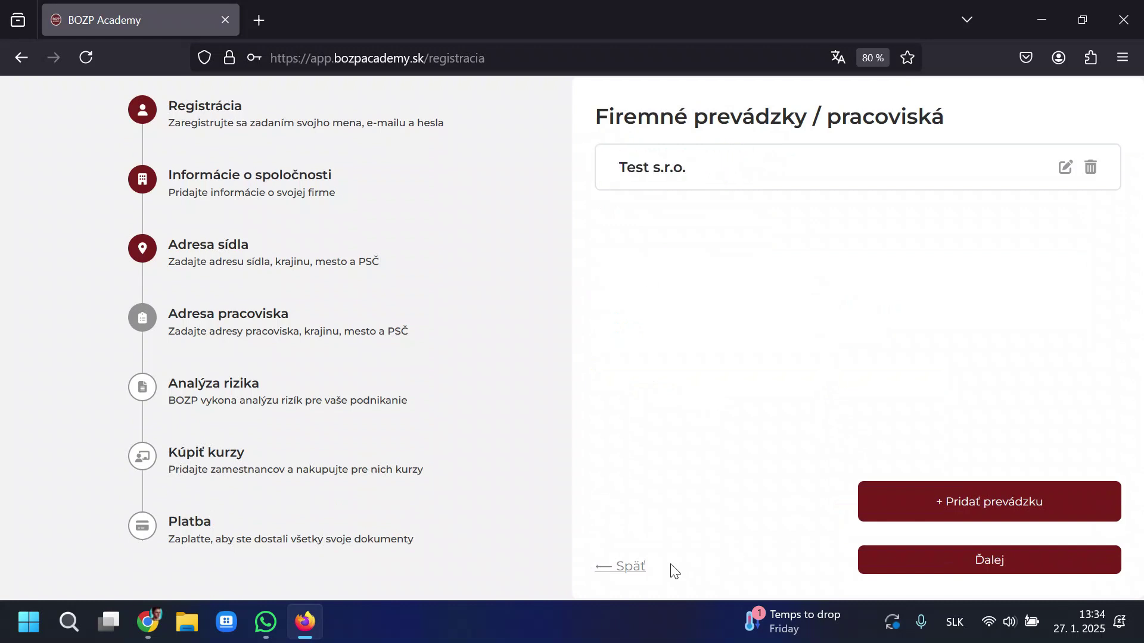
{"action": "left_click", "coordinate": [630, 566]}
{"action": "left_click", "coordinate": [947, 524]}
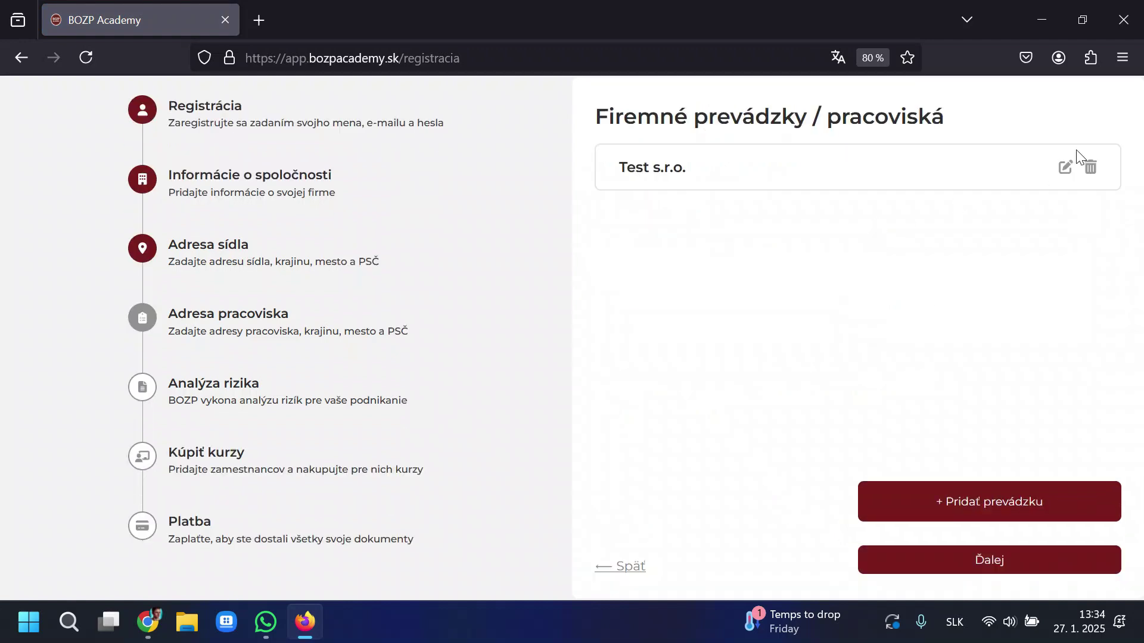
{"action": "left_click", "coordinate": [1088, 171]}
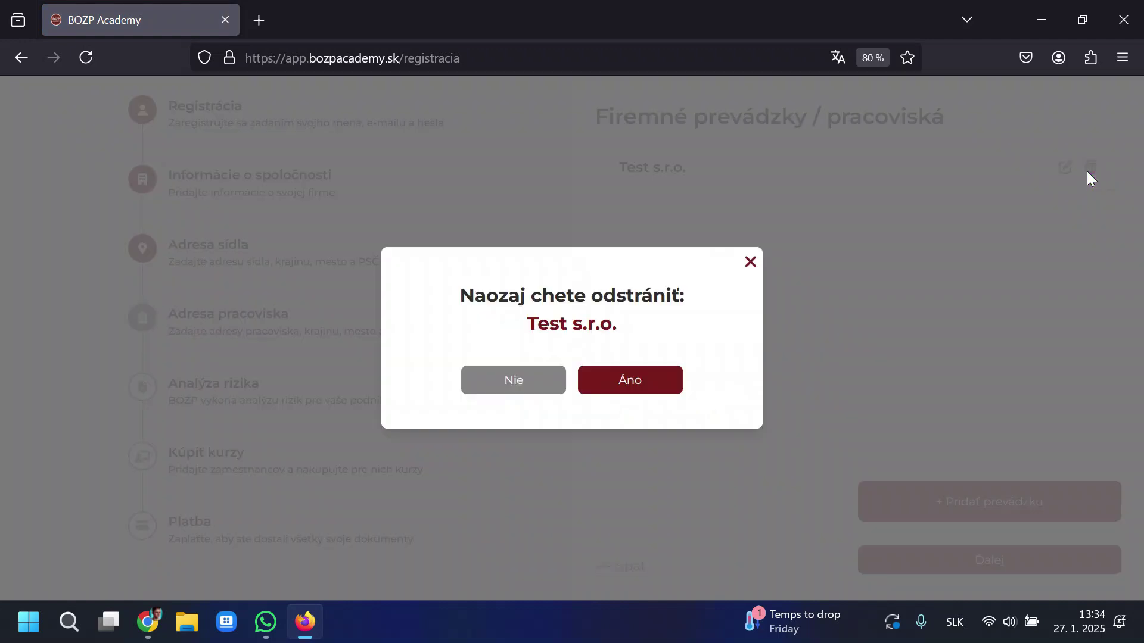
{"action": "left_click", "coordinate": [750, 262]}
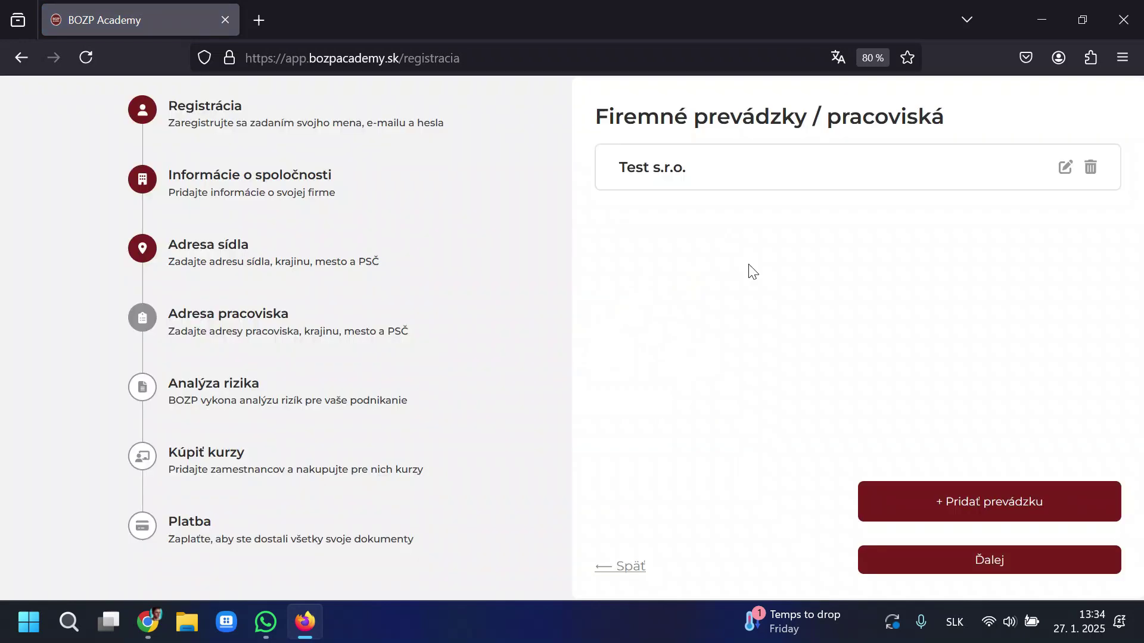
{"action": "left_click", "coordinate": [983, 498]}
{"action": "left_click", "coordinate": [369, 247]}
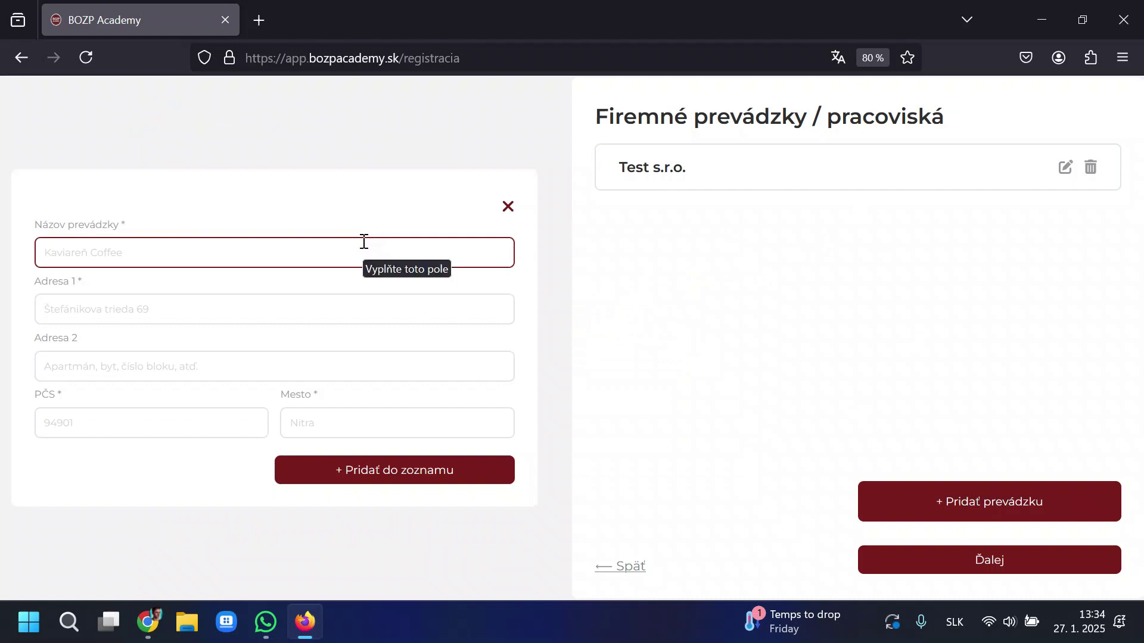
{"action": "type", "text": "Kaviaren Adam"}
{"action": "key", "text": "Tab"}
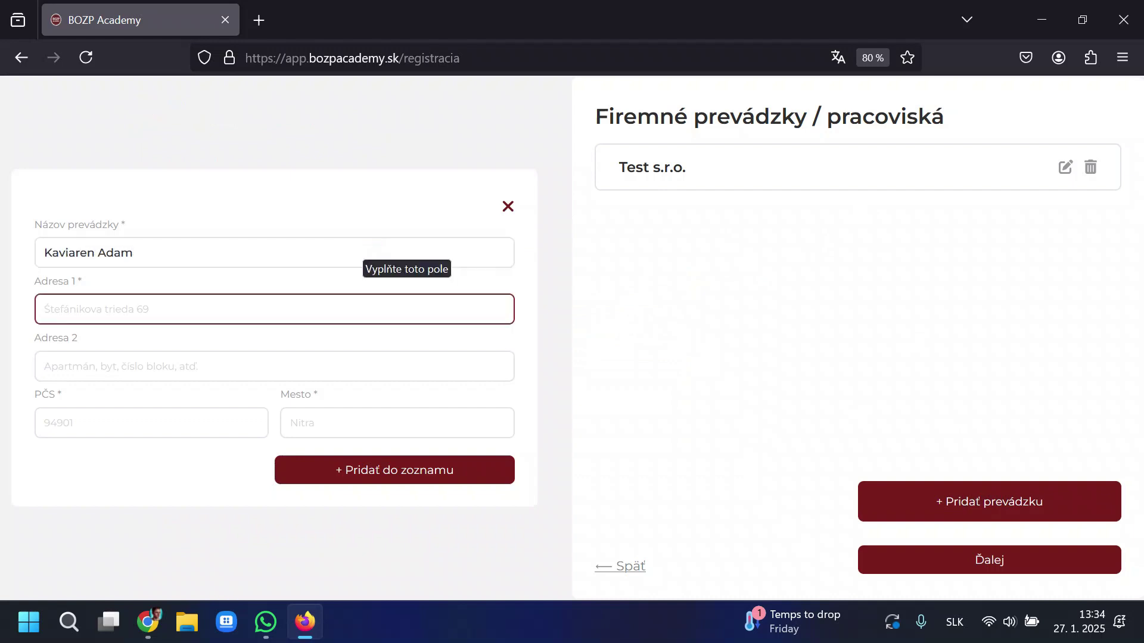
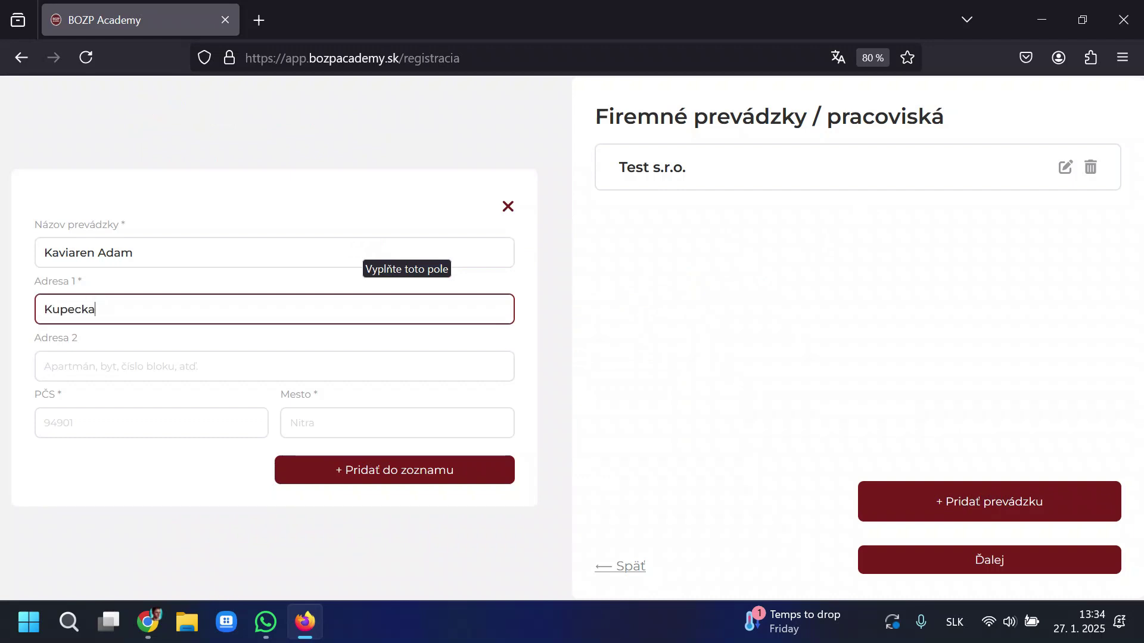
{"action": "key", "text": "Tab"}
{"action": "key", "text": "Tab"}
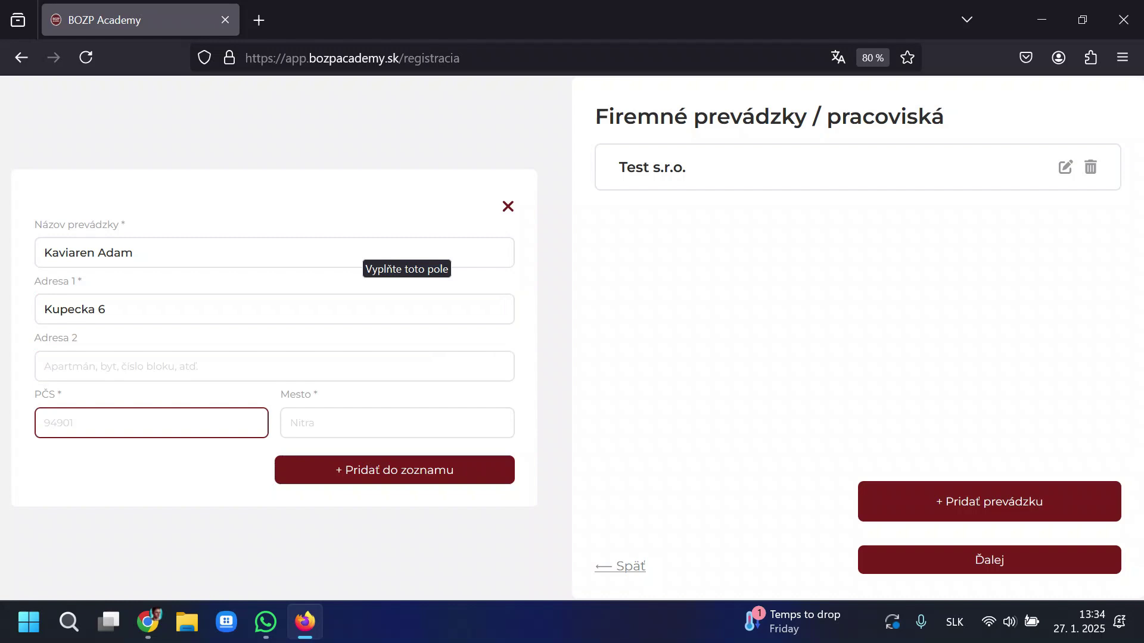
{"action": "type", "text": "94901"}
{"action": "key", "text": "Tab"}
{"action": "type", "text": "Nitr"}
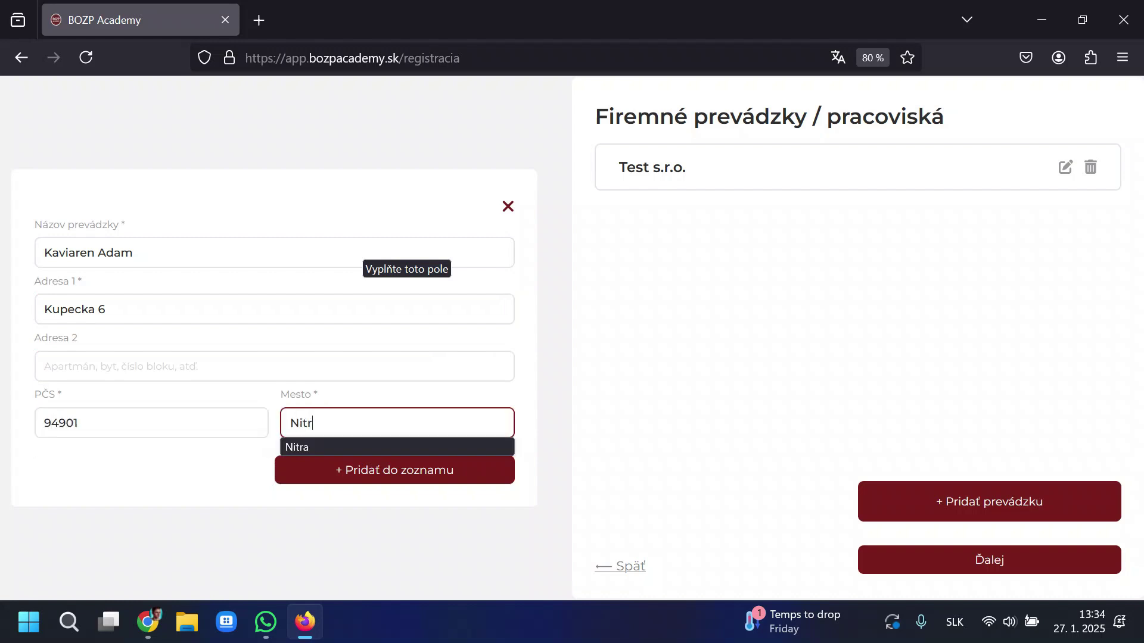
{"action": "type", "text": "a"}
{"action": "left_click", "coordinate": [454, 470]}
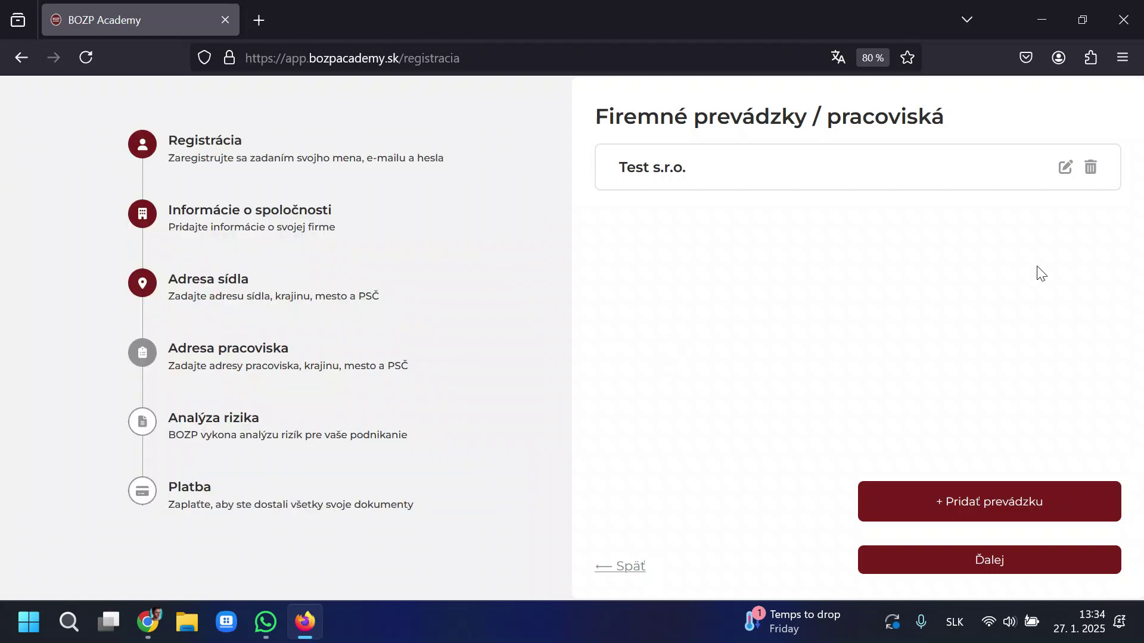
{"action": "left_click", "coordinate": [970, 496]}
{"action": "left_click", "coordinate": [296, 258]}
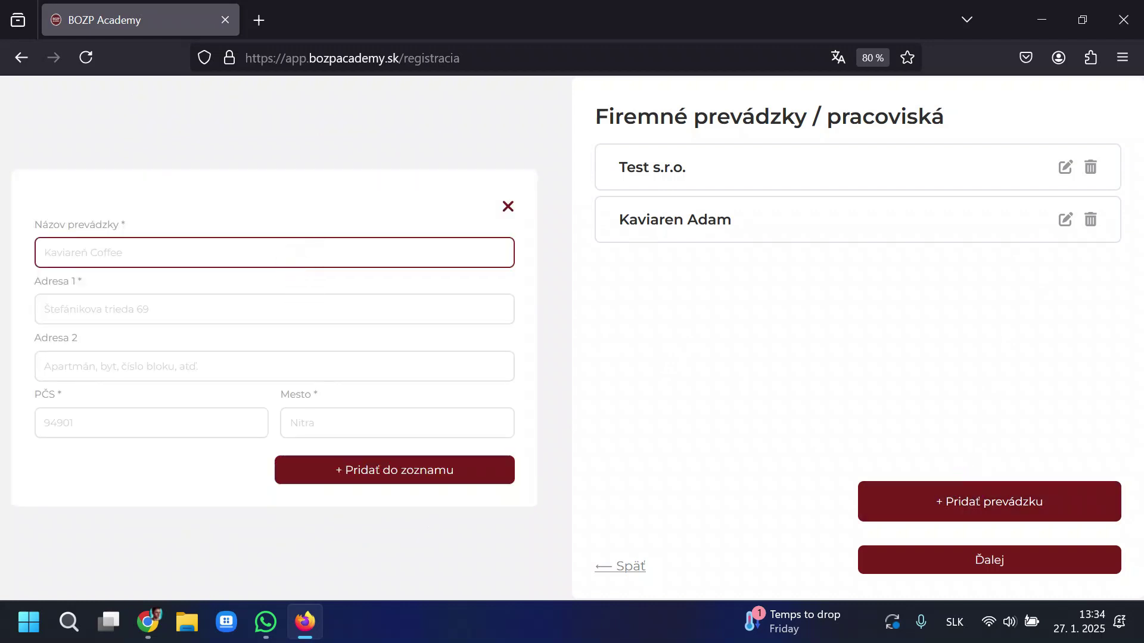
{"action": "type", "text": "Lekaren Adam"}
{"action": "key", "text": "Tab"}
{"action": "key", "text": "Tab"}
{"action": "key", "text": "Tab"}
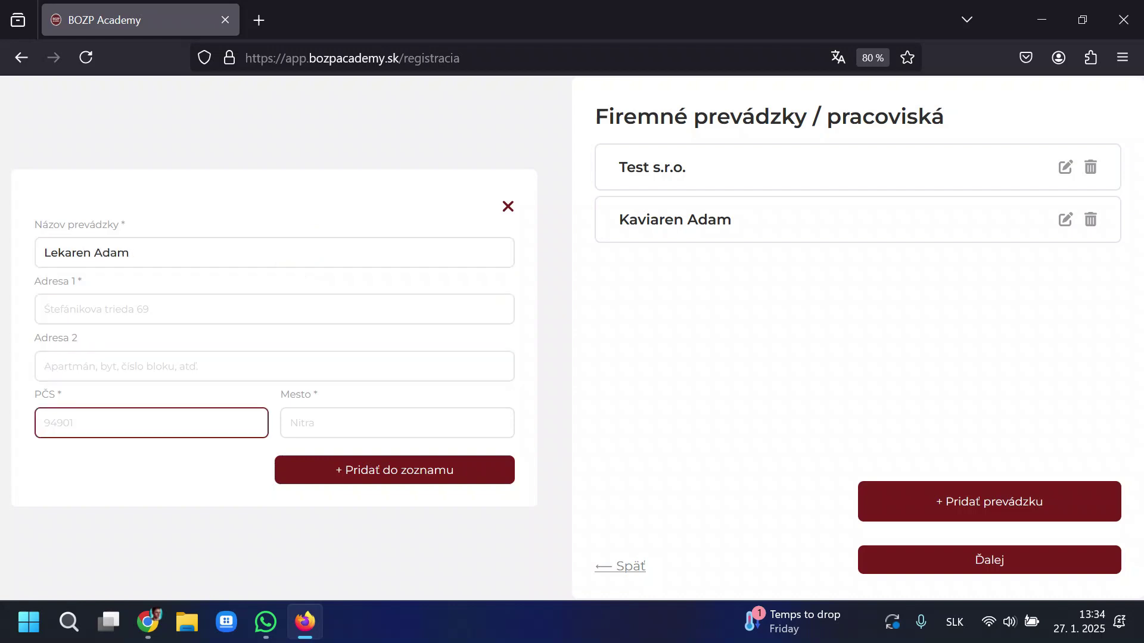
{"action": "left_click", "coordinate": [245, 309]}
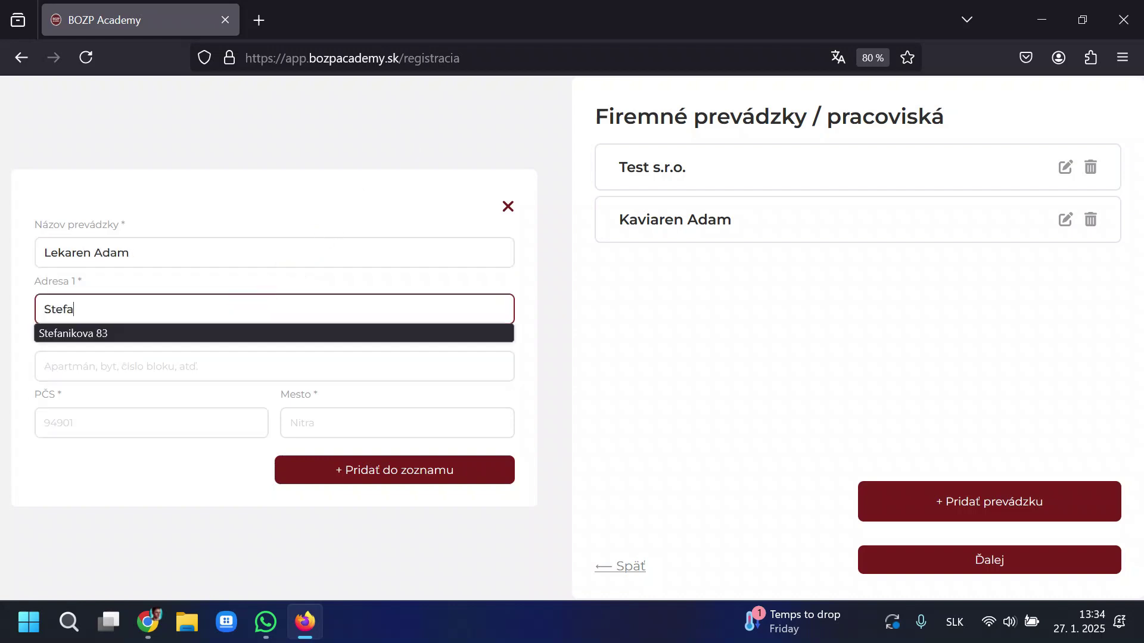
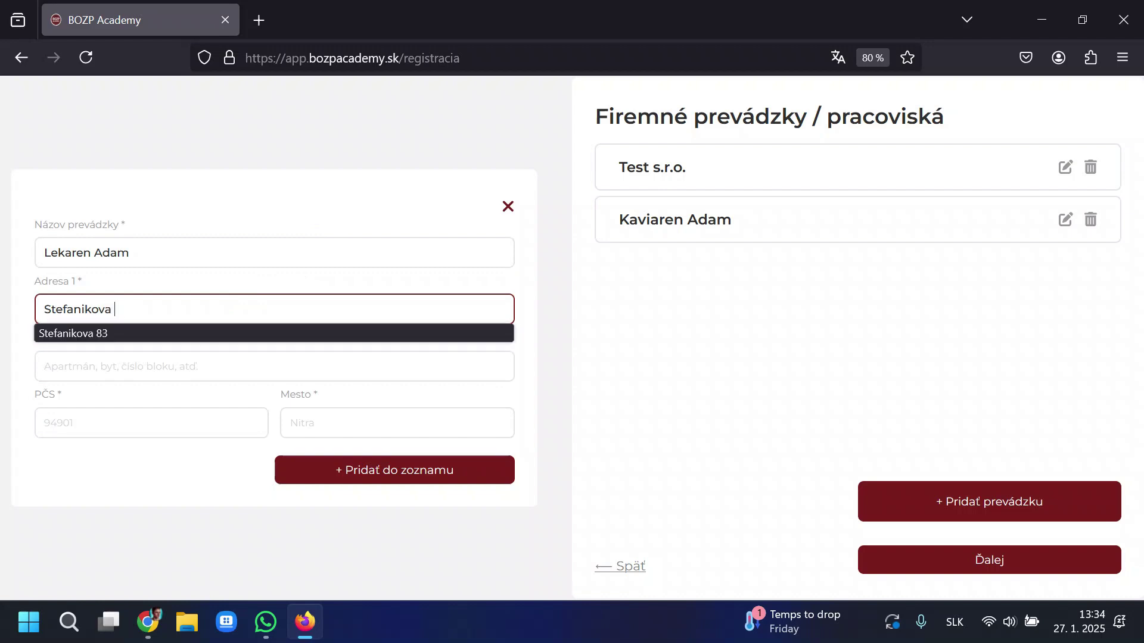
{"action": "key", "text": "Tab"}
{"action": "key", "text": "Tab"}
{"action": "type", "text": "949401"}
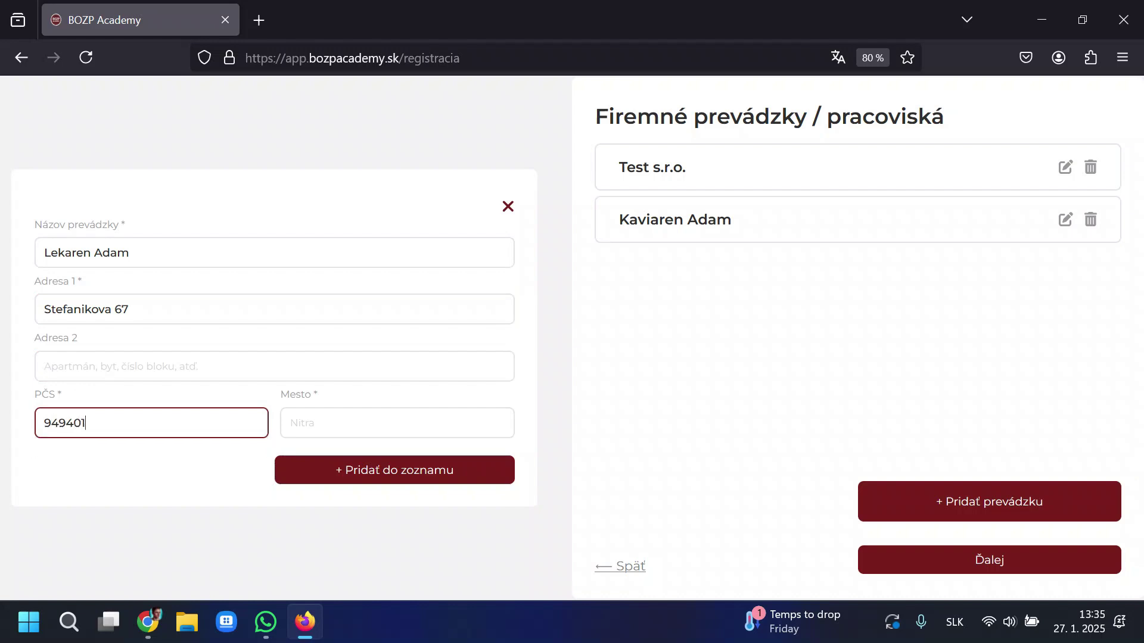
{"action": "key", "text": "Tab"}
{"action": "type", "text": "Nit"}
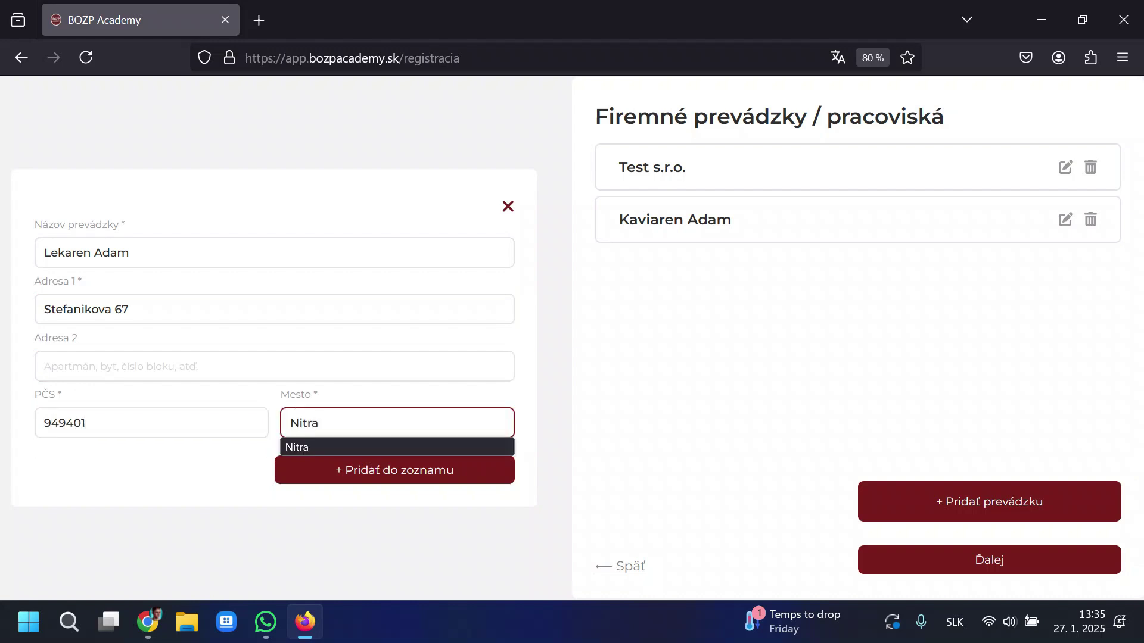
{"action": "type", "text": "ra"}
{"action": "left_click", "coordinate": [365, 470]}
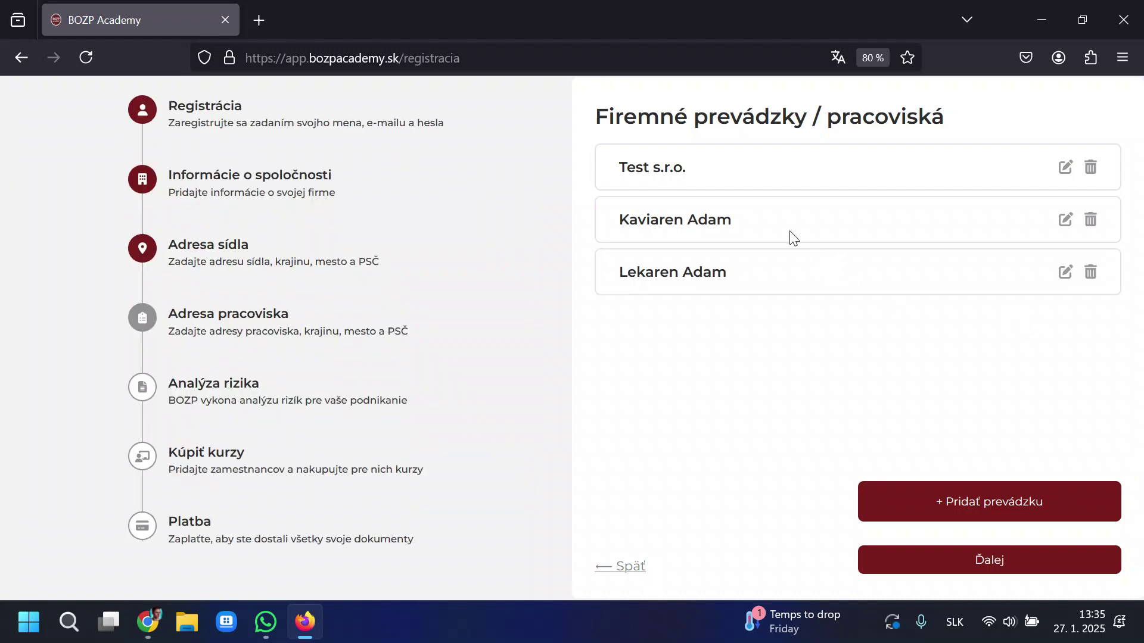
Review the Lekaren Adam, Kaviaren Adam and Test s.r.o. entries, then proceed to professions.
{"action": "triple_click", "coordinate": [674, 276]}
{"action": "left_click_drag", "start_coordinate": [804, 233], "coordinate": [579, 229]}
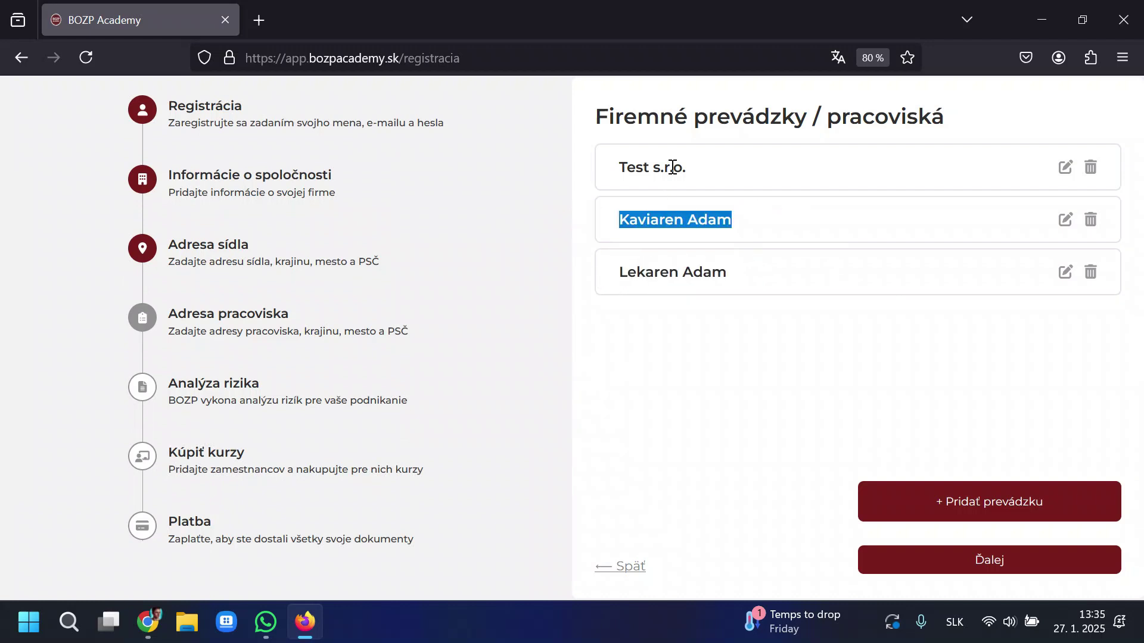
{"action": "left_click_drag", "start_coordinate": [703, 168], "coordinate": [585, 163]}
{"action": "left_click", "coordinate": [648, 172]}
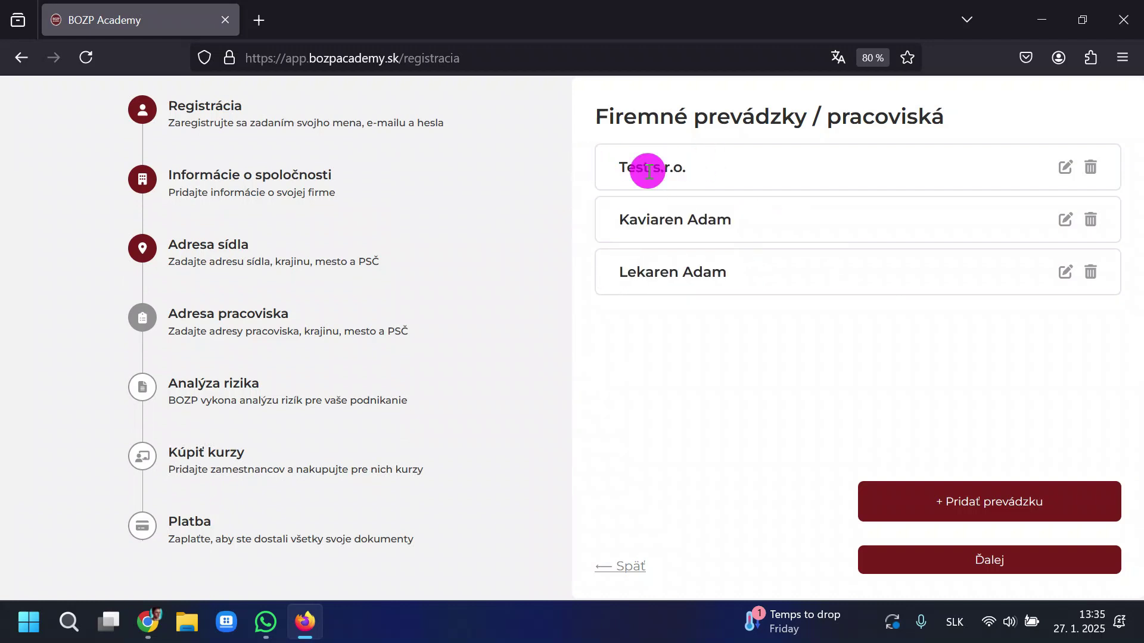
{"action": "left_click_drag", "start_coordinate": [689, 169], "coordinate": [588, 171]}
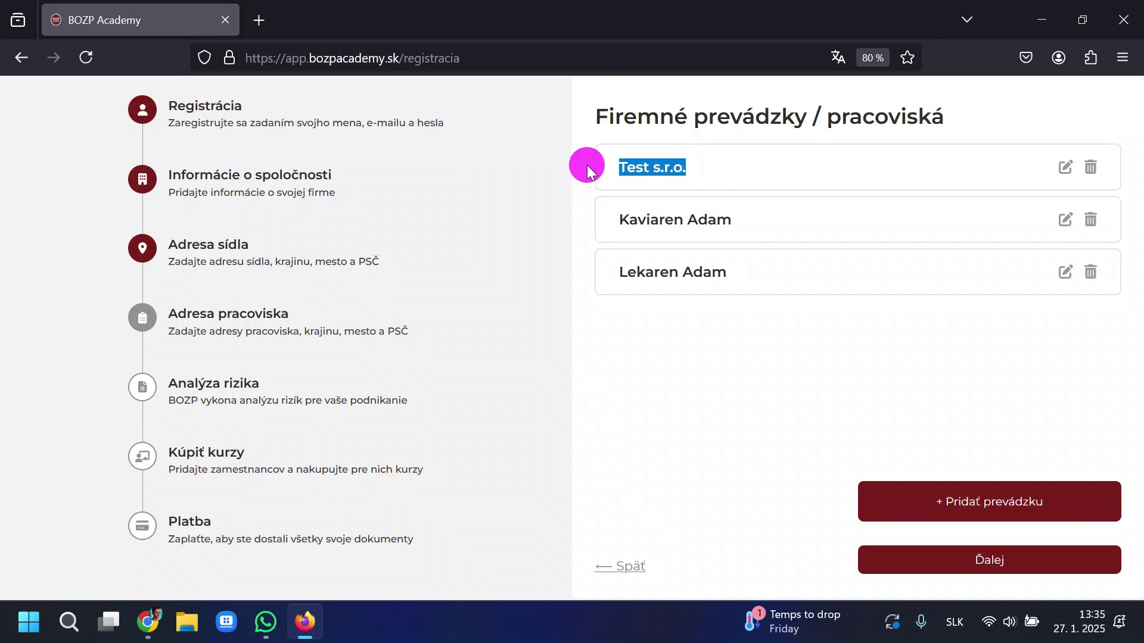
{"action": "left_click", "coordinate": [584, 167]}
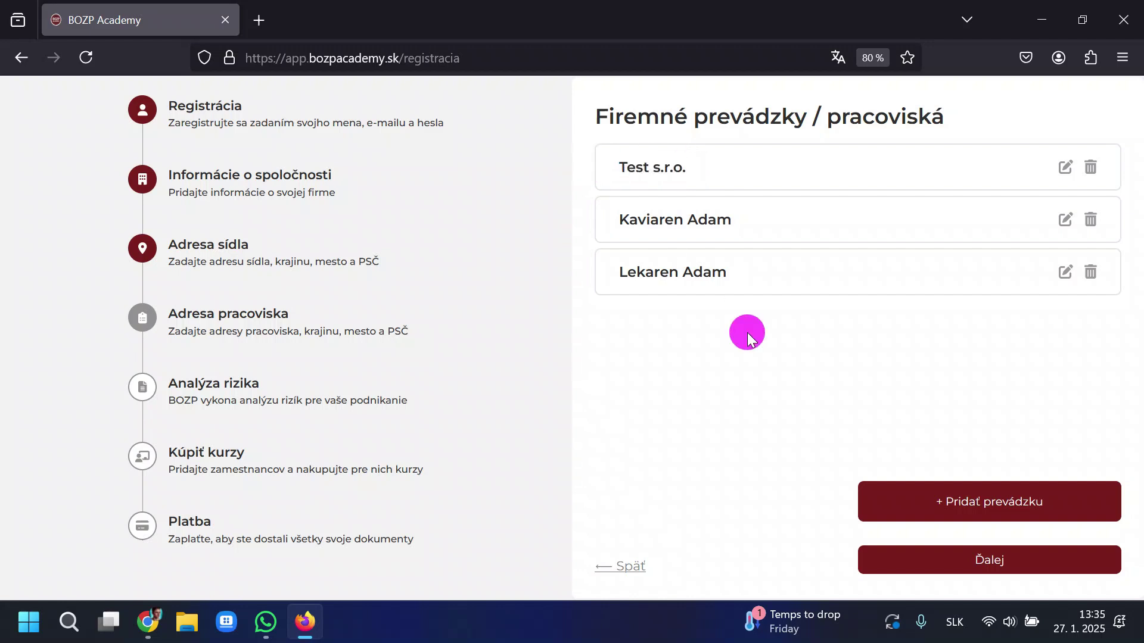
{"action": "left_click", "coordinate": [978, 565]}
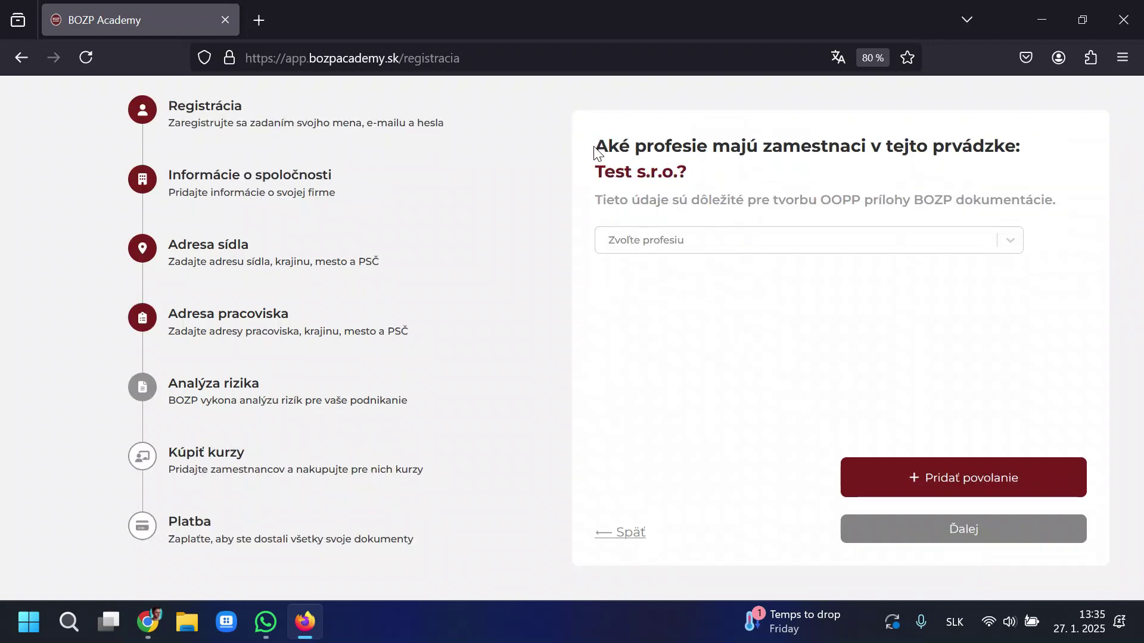
Highlight the professions question heading and its subtitle mentioning OOPP.
{"action": "left_click_drag", "start_coordinate": [595, 152], "coordinate": [1014, 142]}
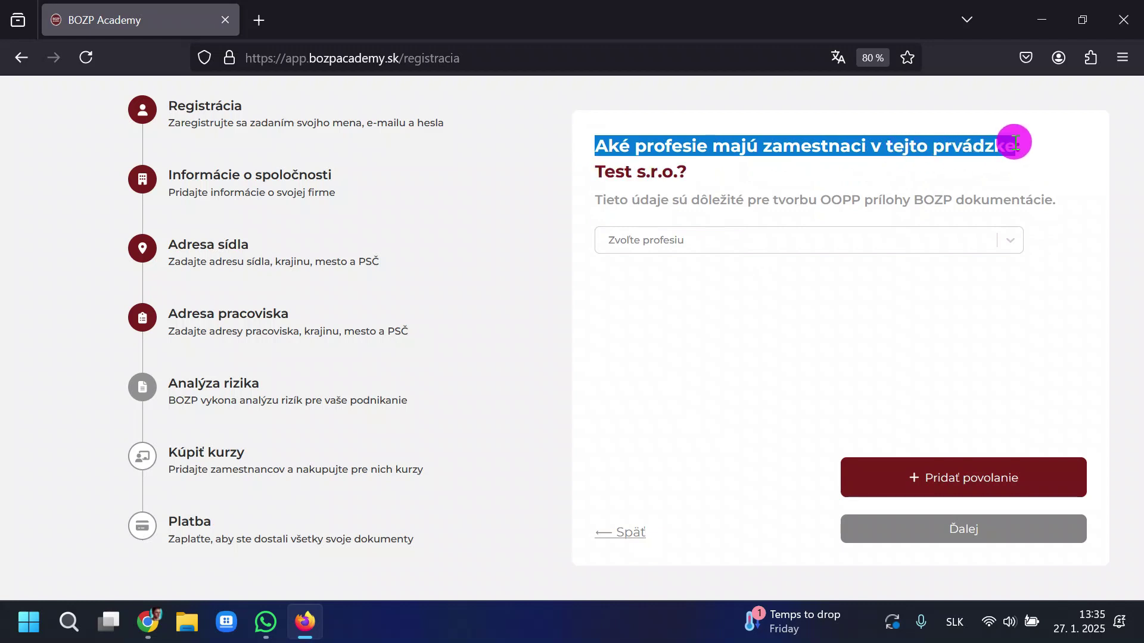
{"action": "left_click", "coordinate": [1020, 141]}
{"action": "left_click_drag", "start_coordinate": [595, 198], "coordinate": [919, 204]}
{"action": "left_click_drag", "start_coordinate": [820, 200], "coordinate": [1075, 200]}
{"action": "left_click", "coordinate": [914, 211]}
{"action": "left_click", "coordinate": [1075, 200]}
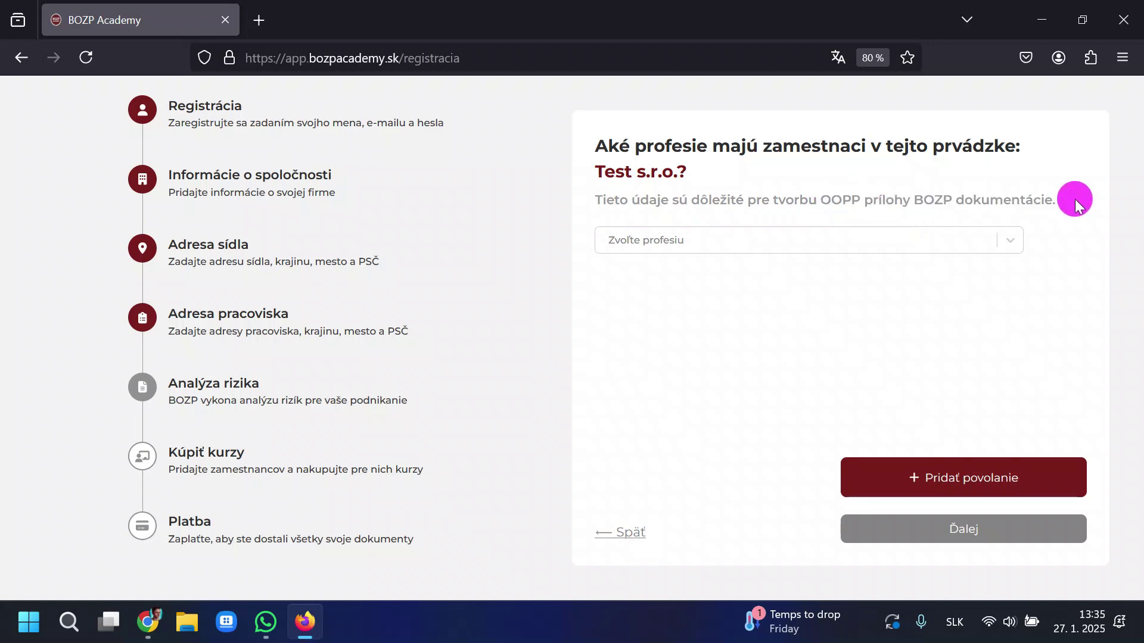
Pick Administratívny pracovník, Asistent/ka and Kuchár as the first three professions.
{"action": "left_click", "coordinate": [956, 239]}
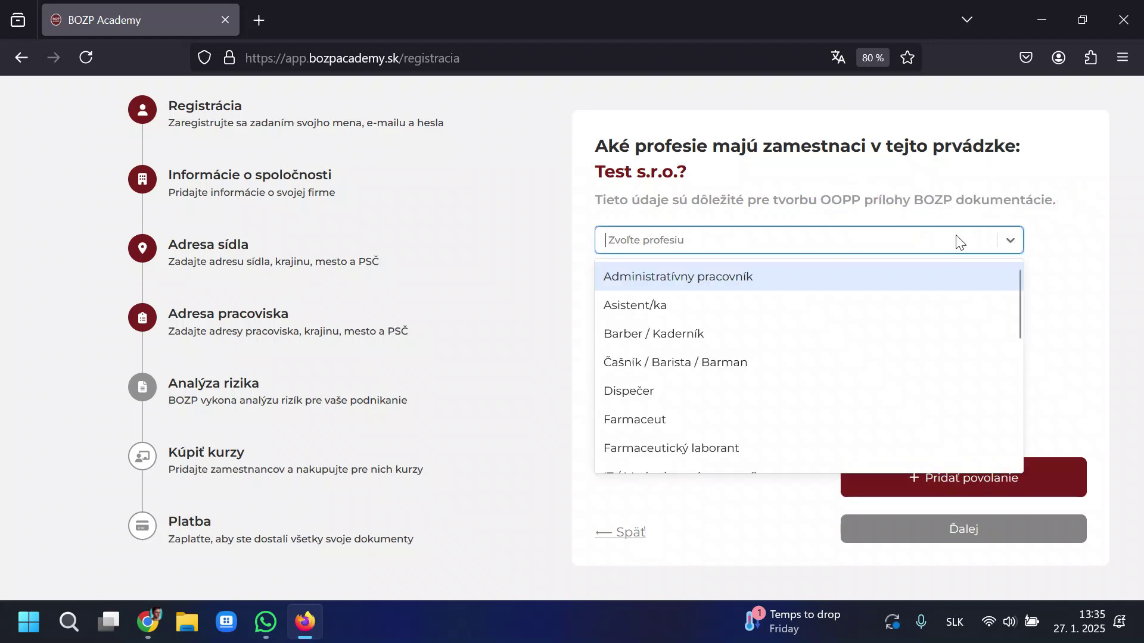
{"action": "left_click", "coordinate": [655, 285]}
{"action": "left_click", "coordinate": [924, 477]}
{"action": "left_click", "coordinate": [707, 279]}
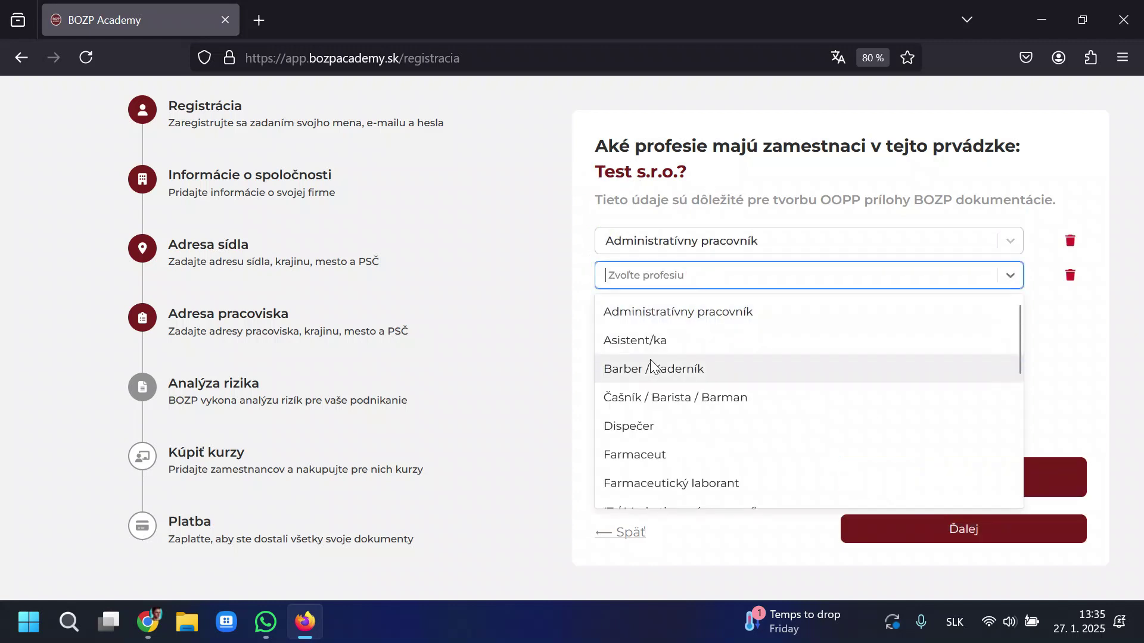
{"action": "left_click", "coordinate": [679, 342]}
{"action": "left_click", "coordinate": [845, 456]}
{"action": "left_click", "coordinate": [779, 315]}
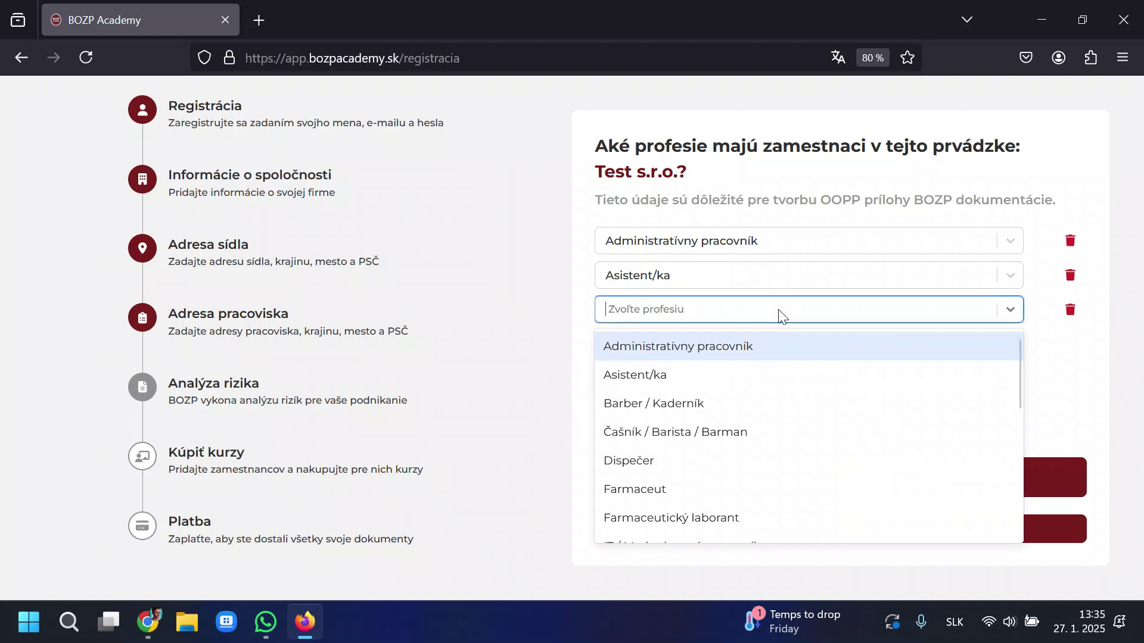
{"action": "scroll", "coordinate": [792, 401], "scroll_direction": "down", "scroll_amount": 3}
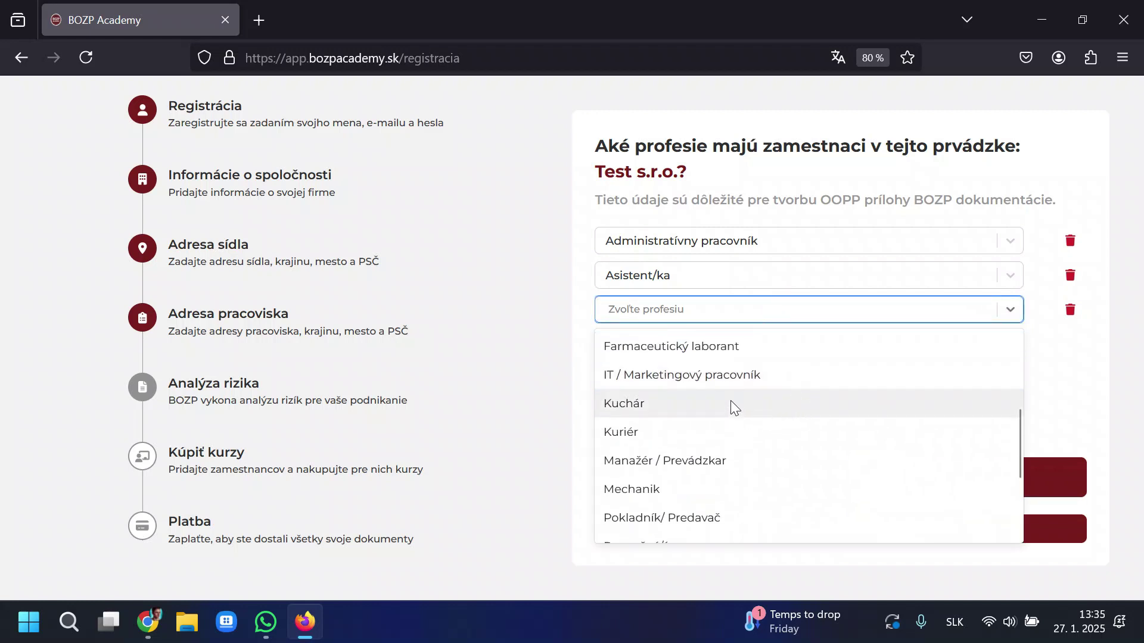
{"action": "left_click", "coordinate": [731, 403]}
Add Recepčný/á, Údržbár and Upratovač / Upratovačka, then continue to Kaviaren Adam.
{"action": "left_click", "coordinate": [914, 478]}
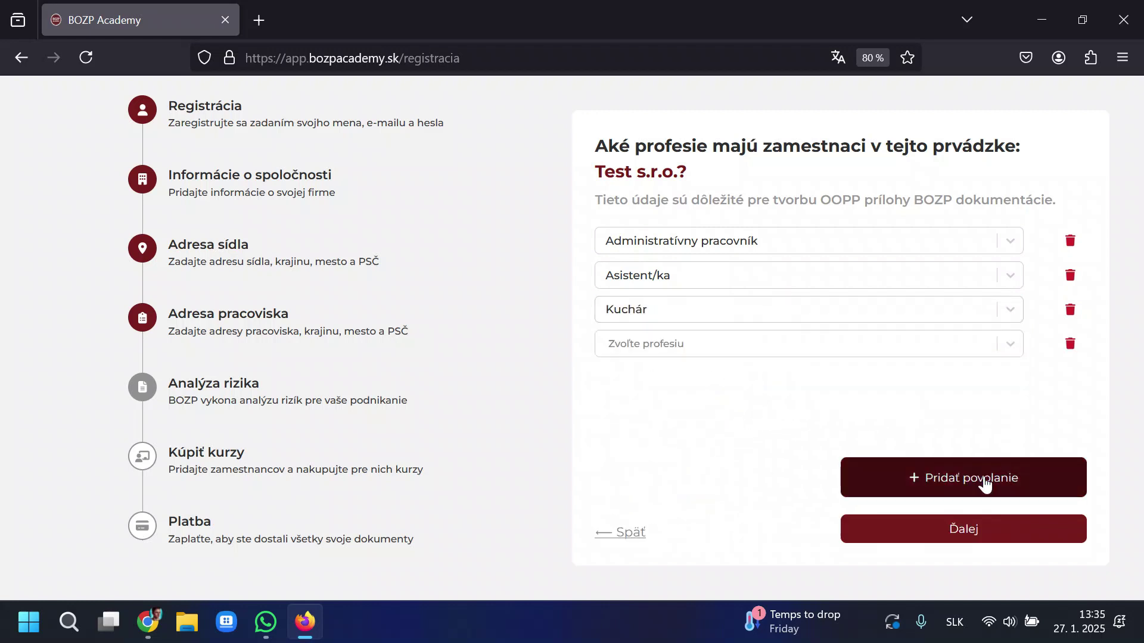
{"action": "left_click", "coordinate": [840, 343]}
{"action": "scroll", "coordinate": [744, 453], "scroll_direction": "down", "scroll_amount": 3}
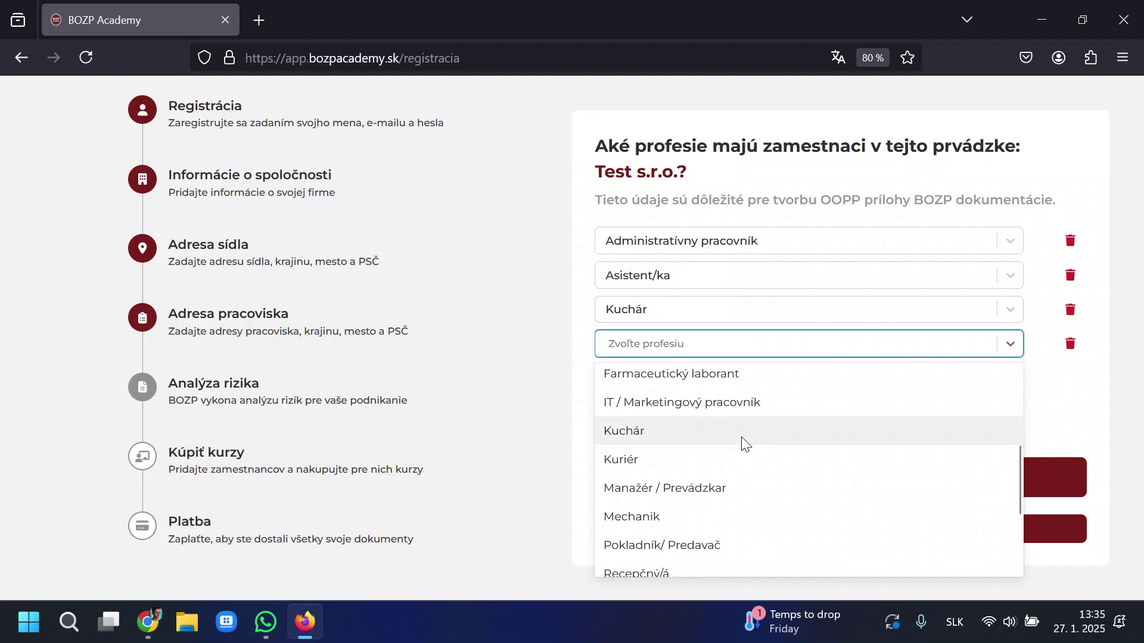
{"action": "scroll", "coordinate": [742, 439], "scroll_direction": "down", "scroll_amount": 3}
{"action": "left_click", "coordinate": [678, 445]}
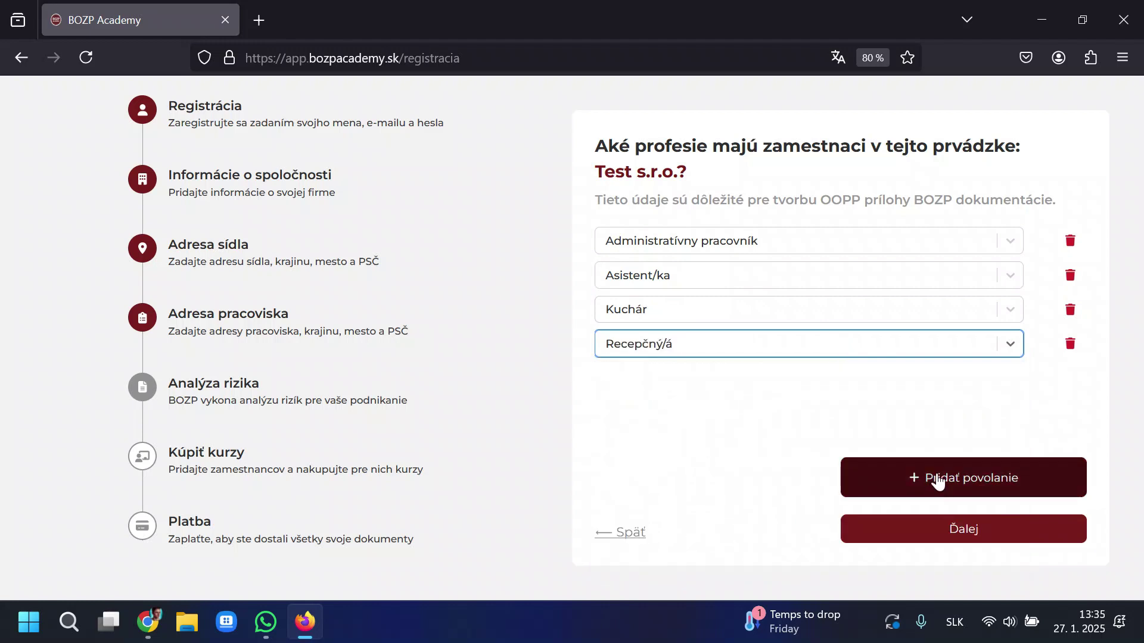
{"action": "left_click", "coordinate": [932, 474]}
{"action": "left_click", "coordinate": [735, 384]}
{"action": "scroll", "coordinate": [691, 470], "scroll_direction": "down", "scroll_amount": 10}
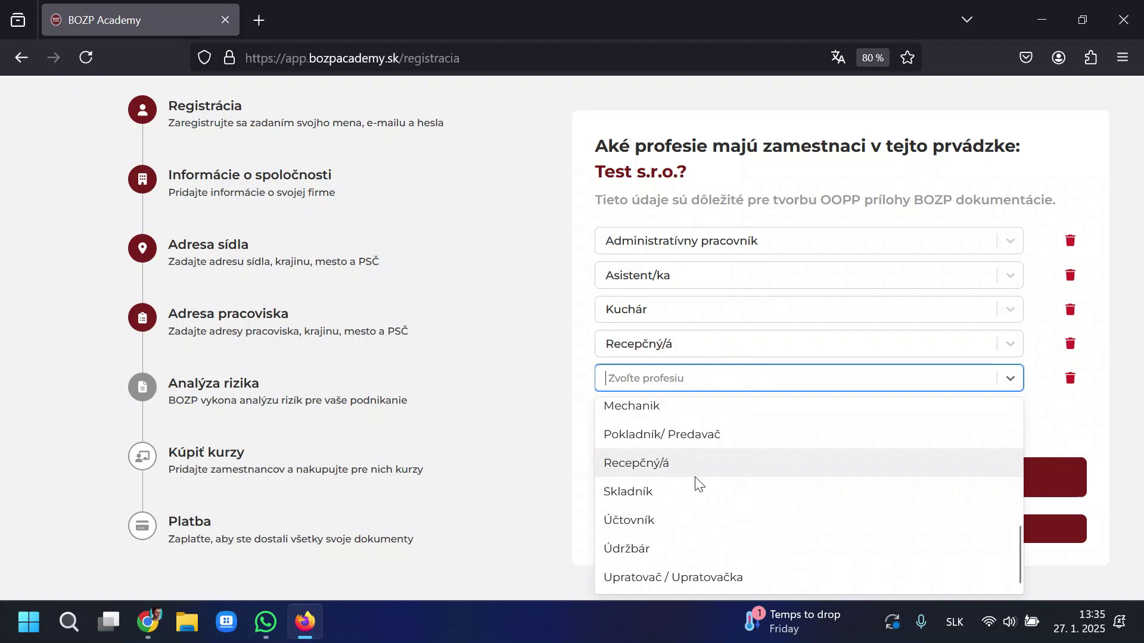
{"action": "left_click", "coordinate": [713, 550]}
{"action": "left_click", "coordinate": [865, 496]}
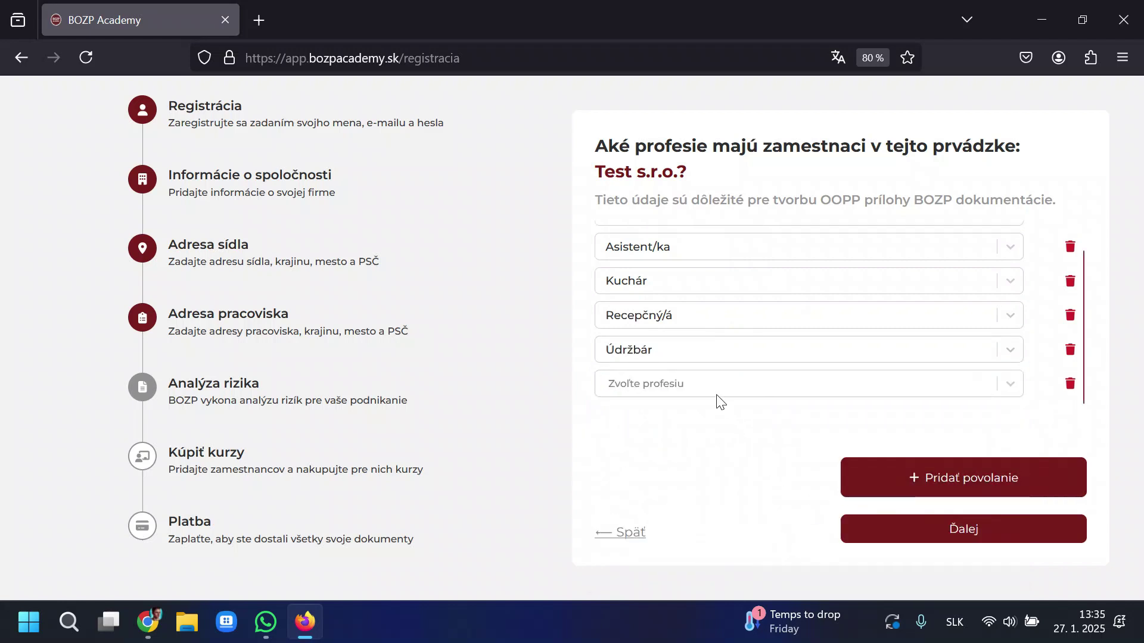
{"action": "left_click", "coordinate": [719, 384]}
{"action": "scroll", "coordinate": [702, 506], "scroll_direction": "down", "scroll_amount": 10}
{"action": "left_click", "coordinate": [720, 575]}
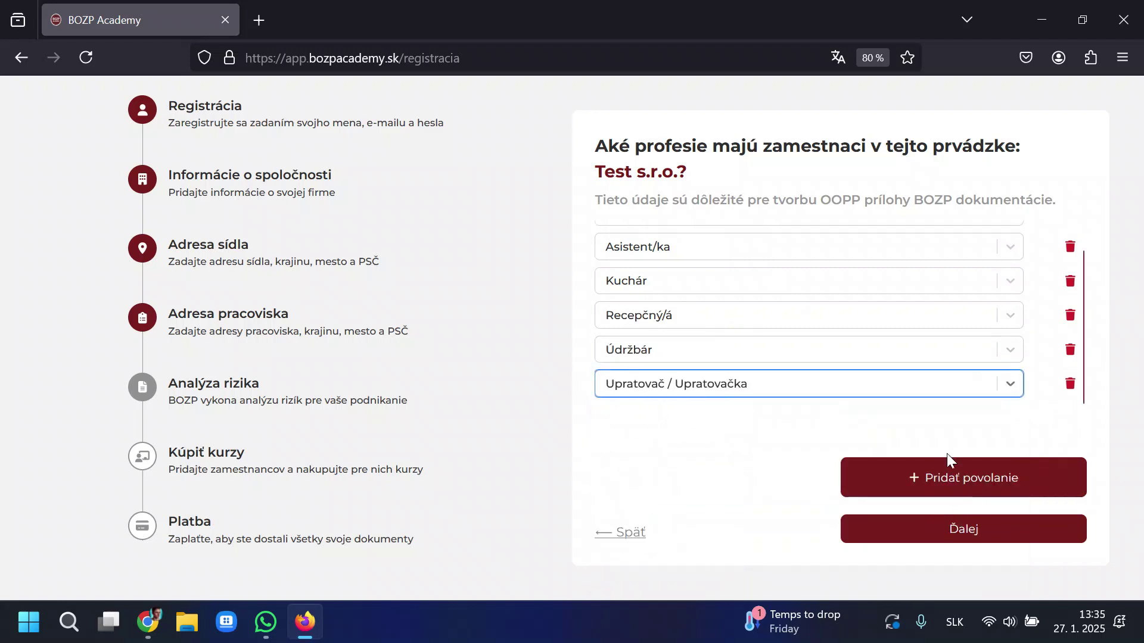
{"action": "scroll", "coordinate": [973, 365], "scroll_direction": "up", "scroll_amount": 2}
{"action": "scroll", "coordinate": [963, 355], "scroll_direction": "down", "scroll_amount": 2}
{"action": "left_click", "coordinate": [1004, 539]}
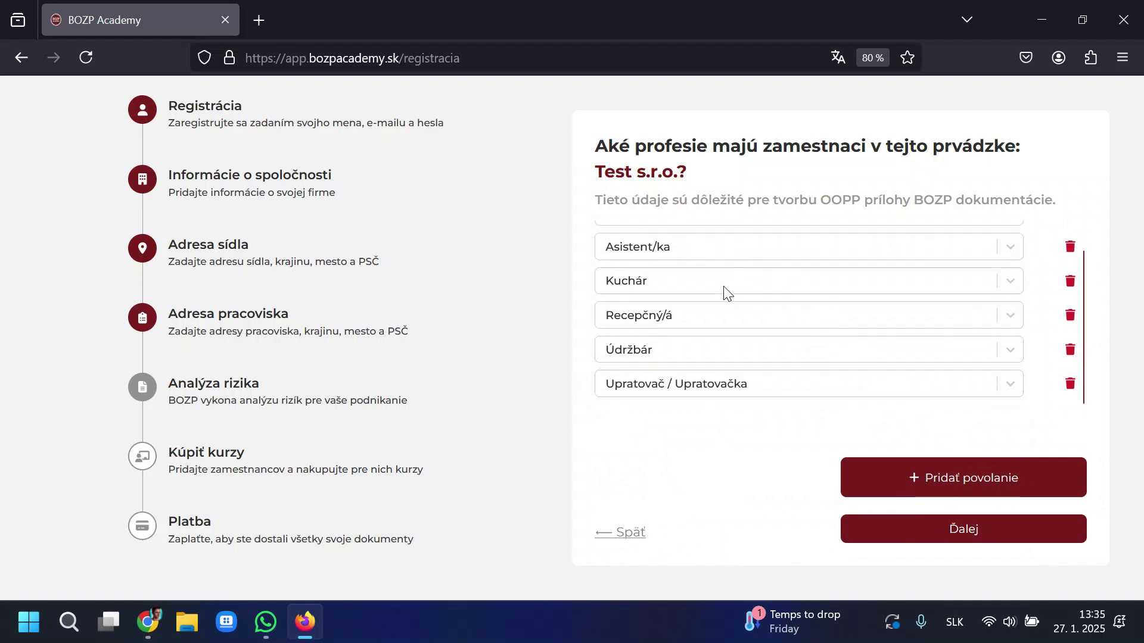
Fill Kaviaren Adam's two profession fields with Čašník / Barista / Barman and Kuchár.
{"action": "left_click", "coordinate": [765, 240]}
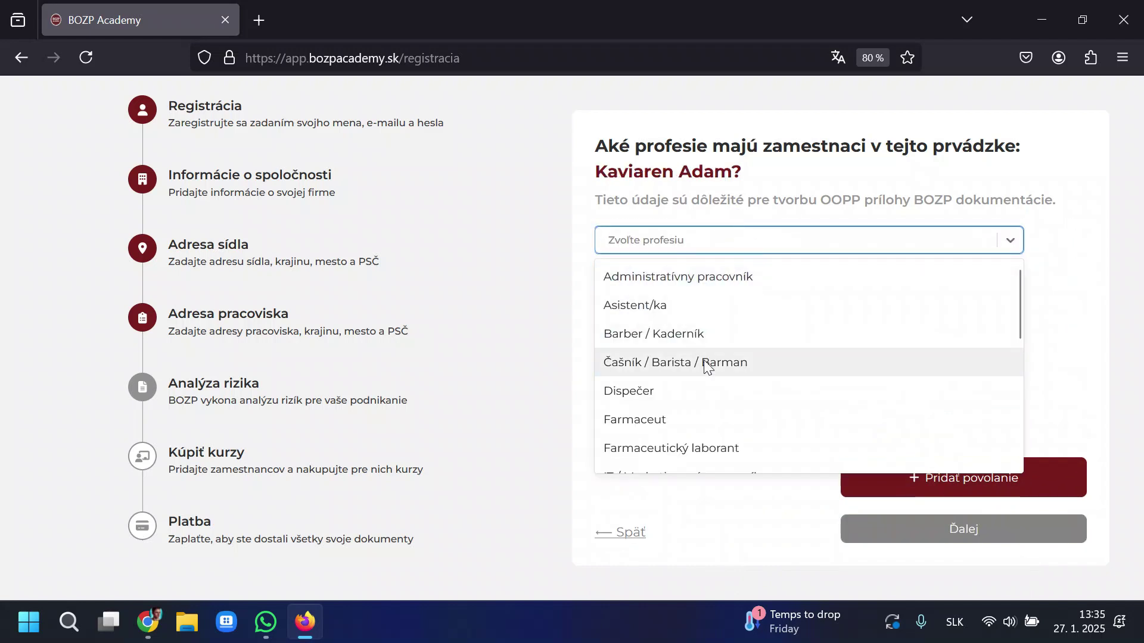
{"action": "left_click", "coordinate": [781, 360]}
{"action": "left_click", "coordinate": [906, 474]}
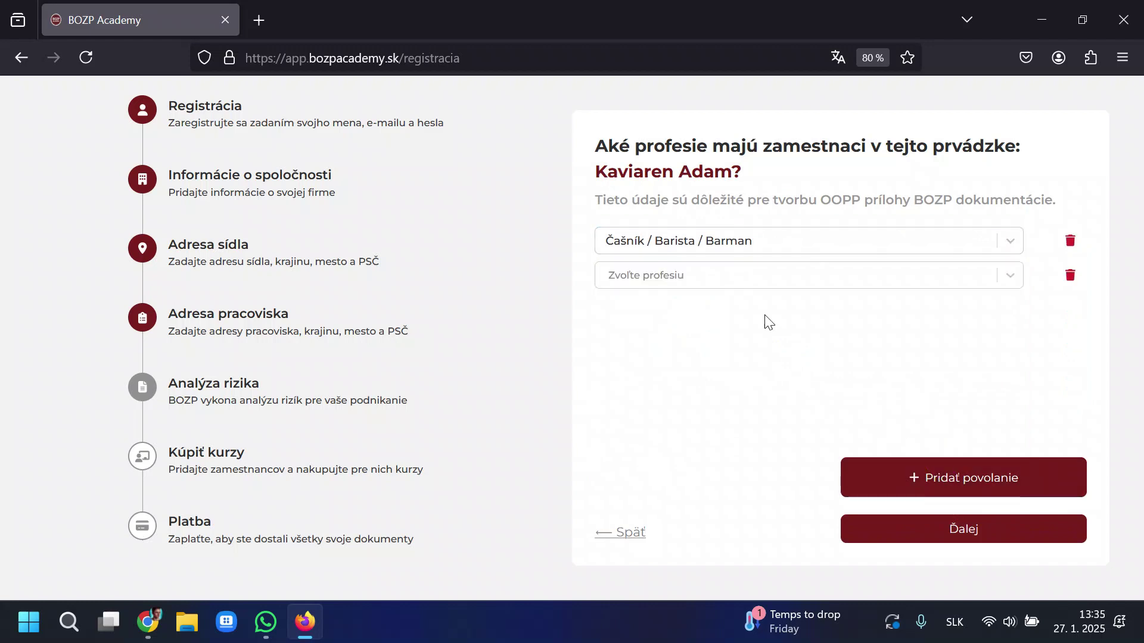
{"action": "left_click", "coordinate": [765, 276]}
{"action": "scroll", "coordinate": [756, 387], "scroll_direction": "down", "scroll_amount": 3}
{"action": "scroll", "coordinate": [768, 392], "scroll_direction": "down", "scroll_amount": 2}
{"action": "scroll", "coordinate": [783, 385], "scroll_direction": "up", "scroll_amount": 3}
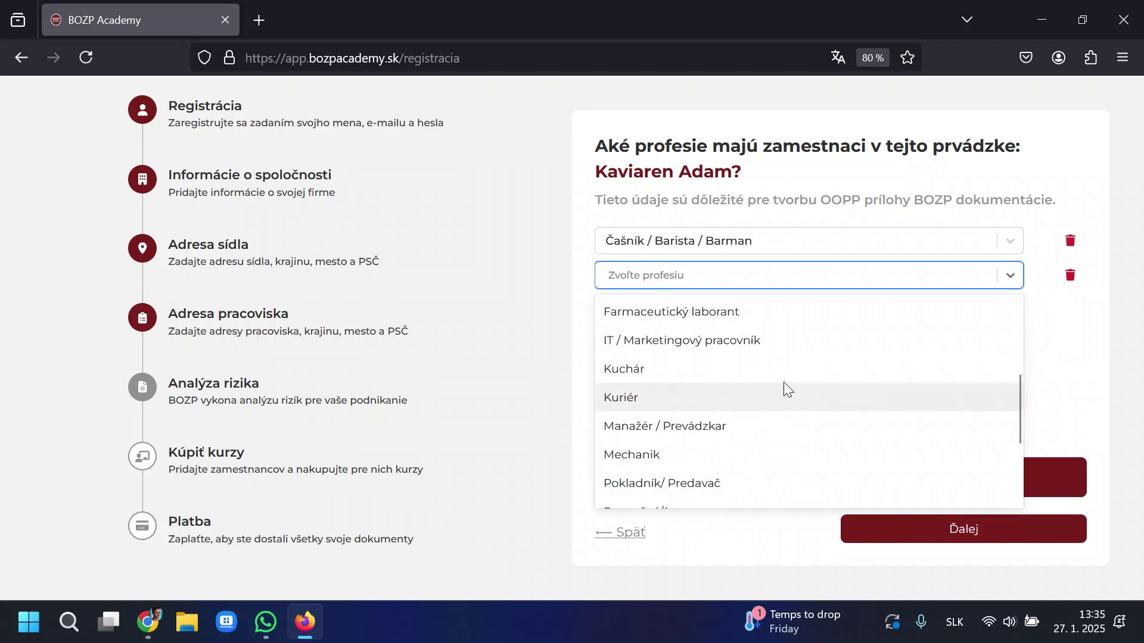
{"action": "left_click", "coordinate": [782, 358]}
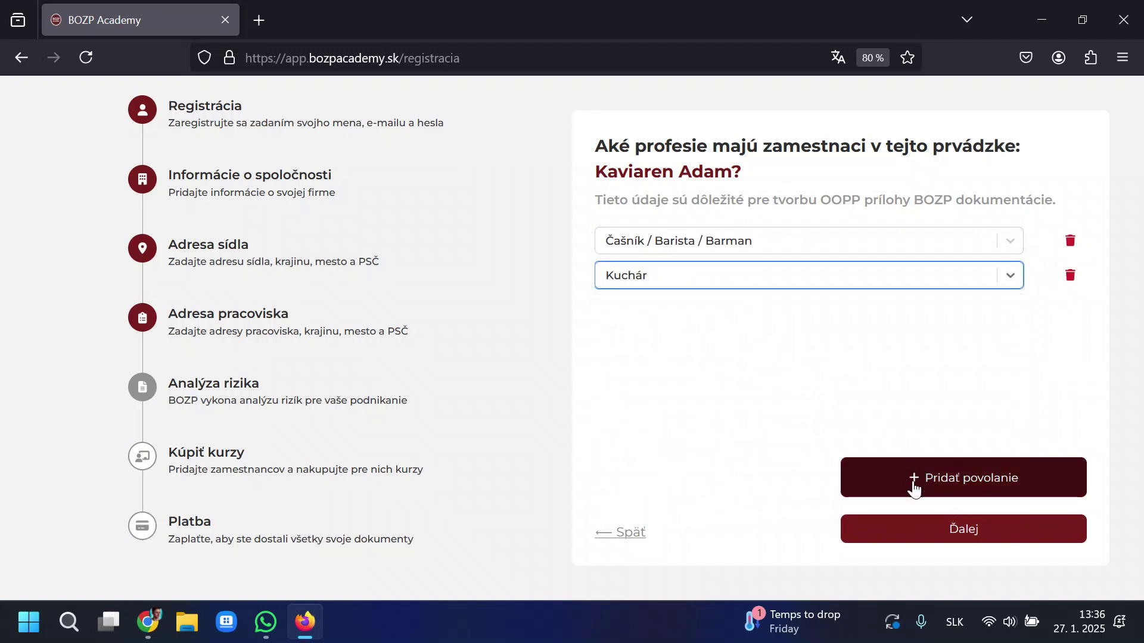
Move to Lekaren Adam and assign Farmaceut and Farmaceutický laborant.
{"action": "left_click", "coordinate": [949, 540]}
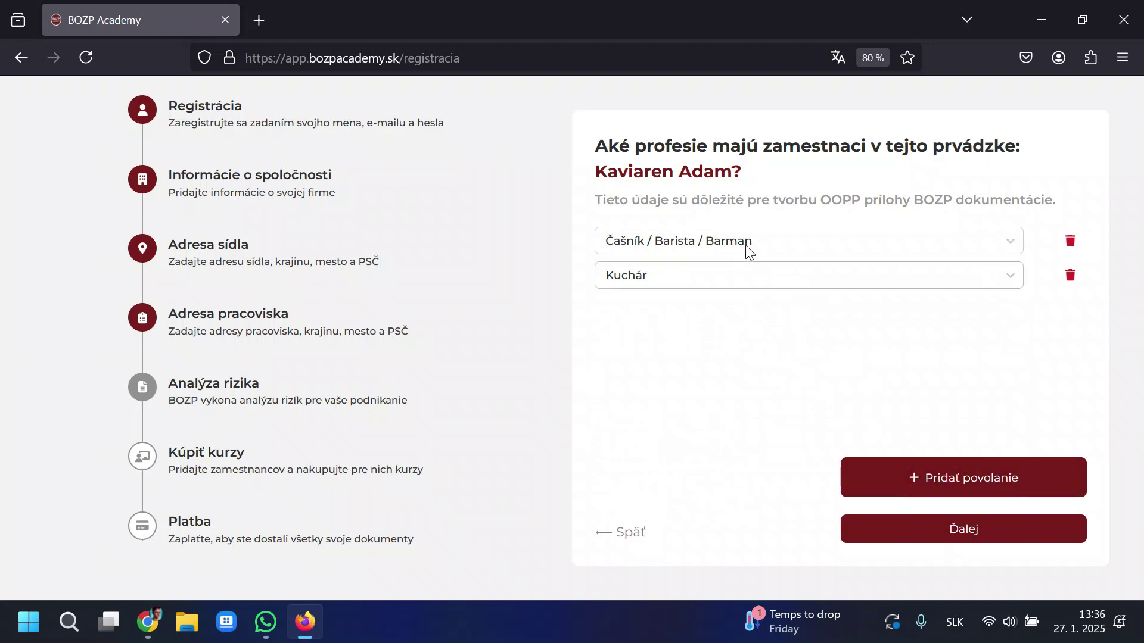
{"action": "left_click", "coordinate": [887, 237]}
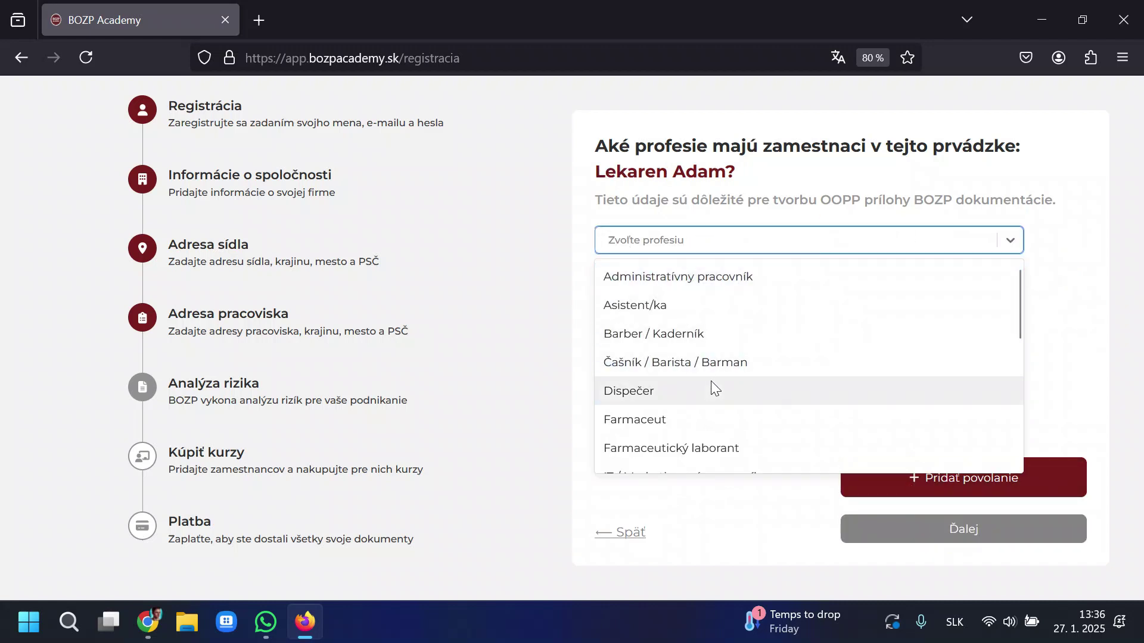
{"action": "left_click", "coordinate": [698, 417]}
{"action": "left_click", "coordinate": [956, 495]}
{"action": "left_click", "coordinate": [691, 275]}
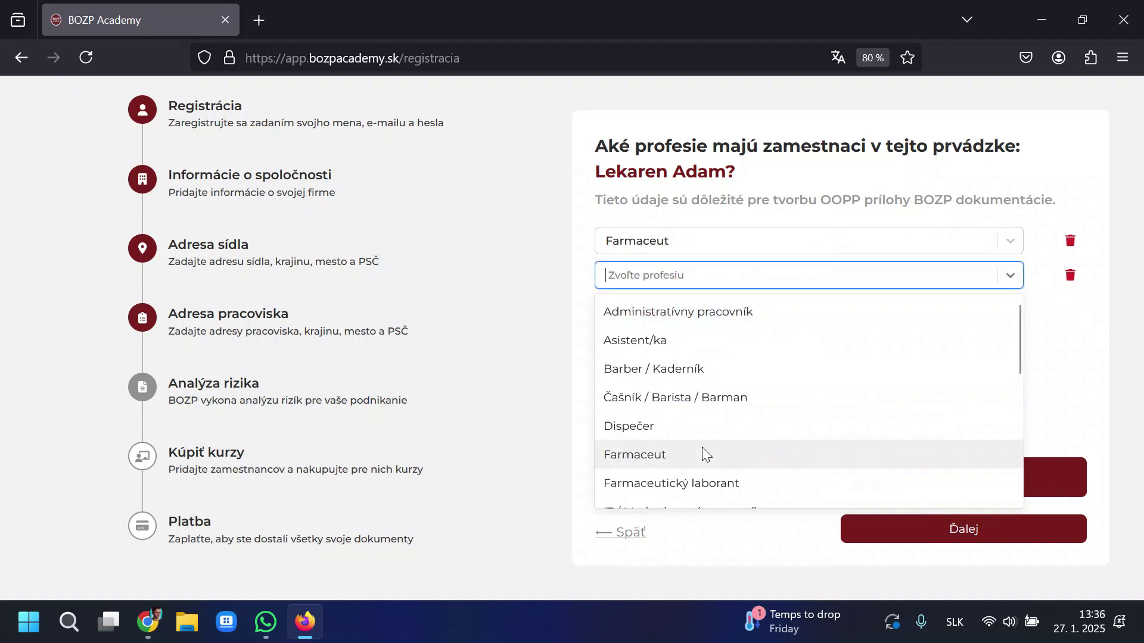
{"action": "left_click", "coordinate": [737, 481]}
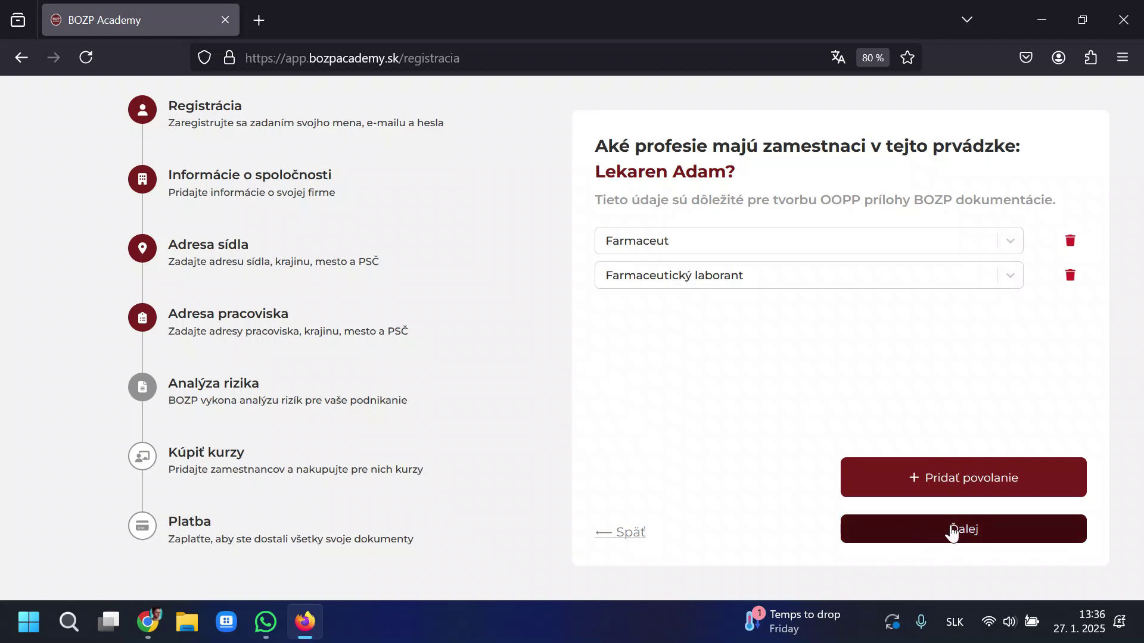
Highlight the Lekaren Adam heading and Adresa pracoviska title, then proceed to employees and courses.
{"action": "left_click_drag", "start_coordinate": [605, 172], "coordinate": [798, 176]}
{"action": "left_click", "coordinate": [798, 176]}
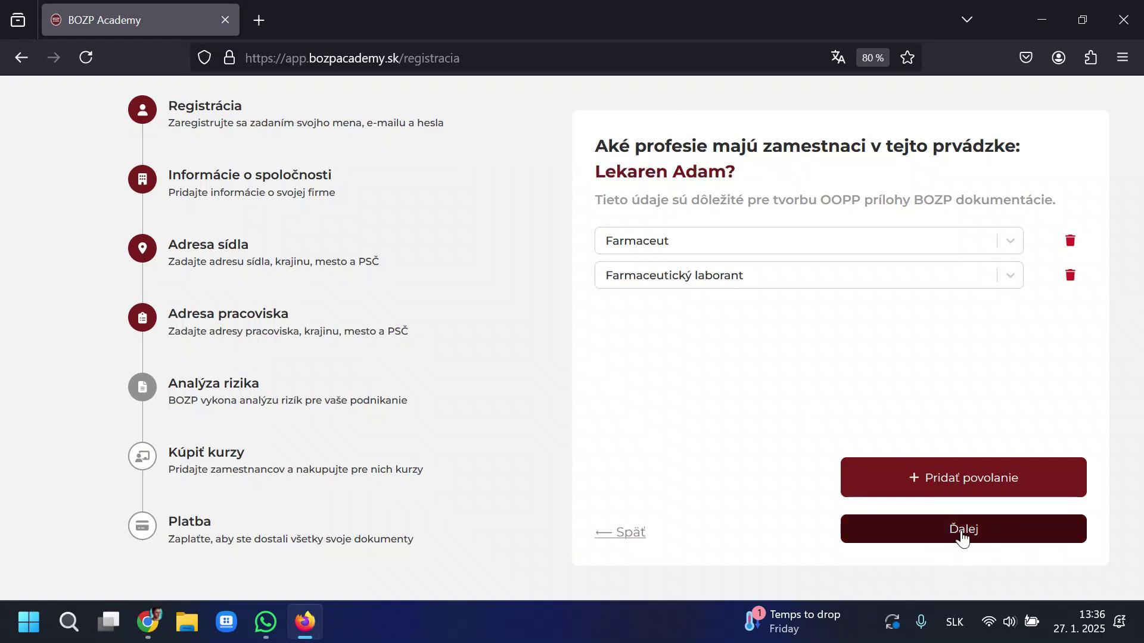
{"action": "left_click_drag", "start_coordinate": [166, 316], "coordinate": [524, 318]}
{"action": "left_click", "coordinate": [799, 331]}
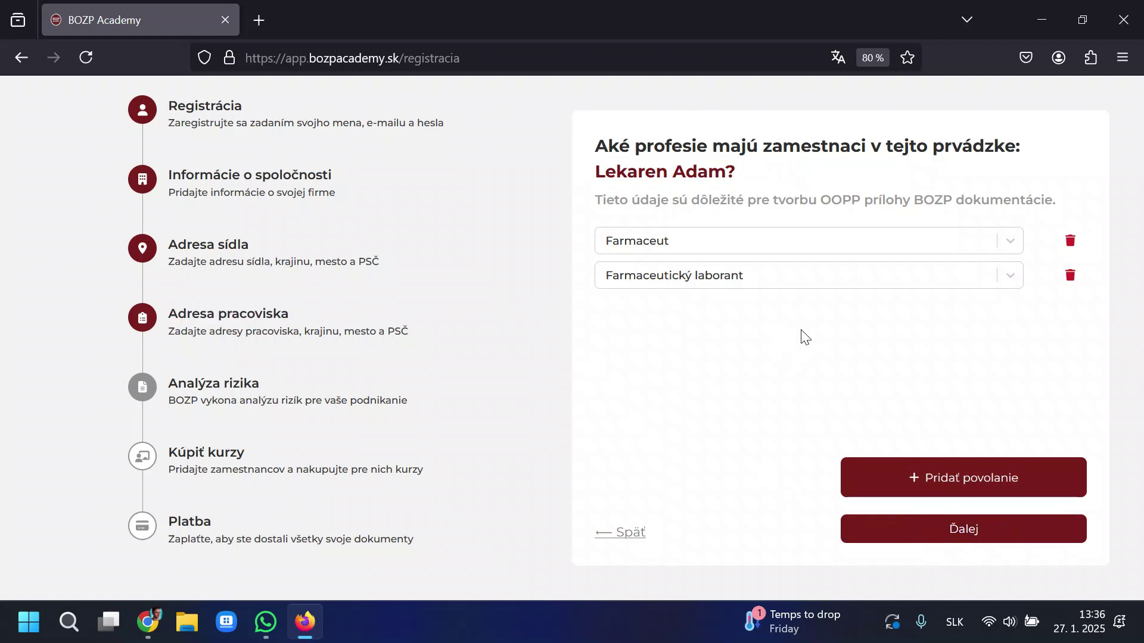
{"action": "left_click_drag", "start_coordinate": [749, 164], "coordinate": [592, 167]}
{"action": "left_click", "coordinate": [624, 174]}
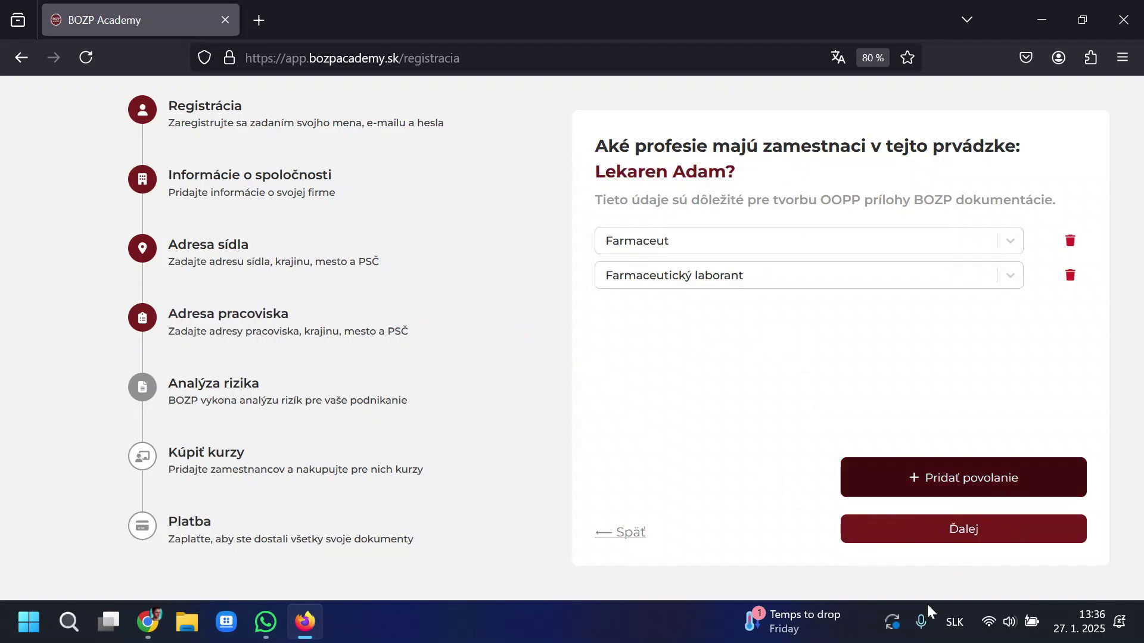
{"action": "left_click", "coordinate": [923, 526]}
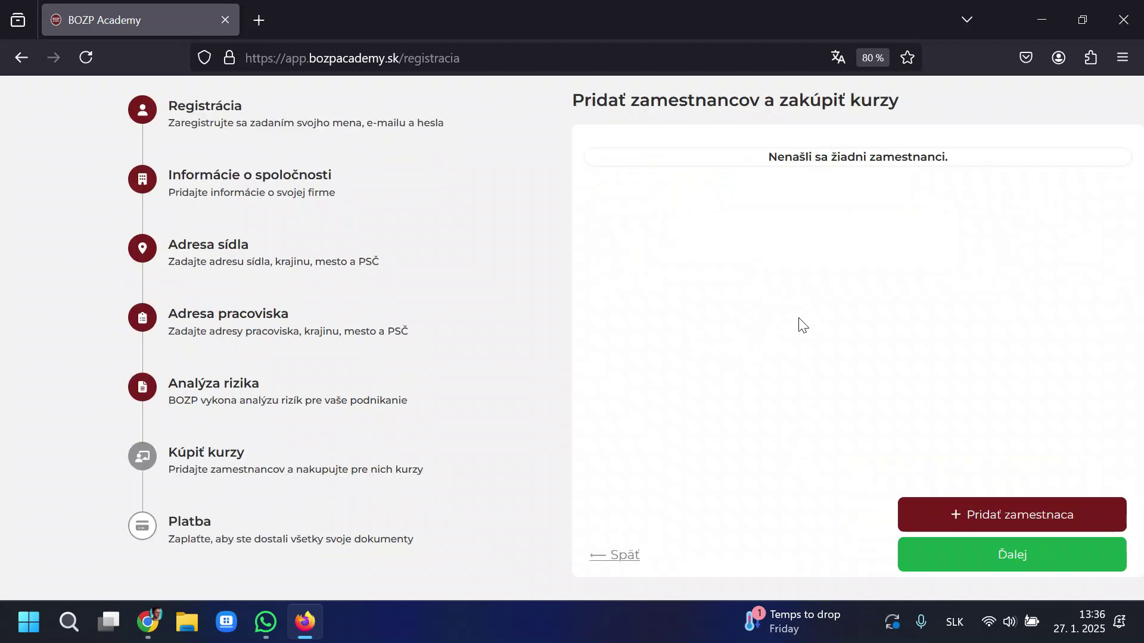
Start a new employee record and enter the employee's full name.
{"action": "left_click", "coordinate": [1009, 508]}
{"action": "left_click", "coordinate": [598, 238]}
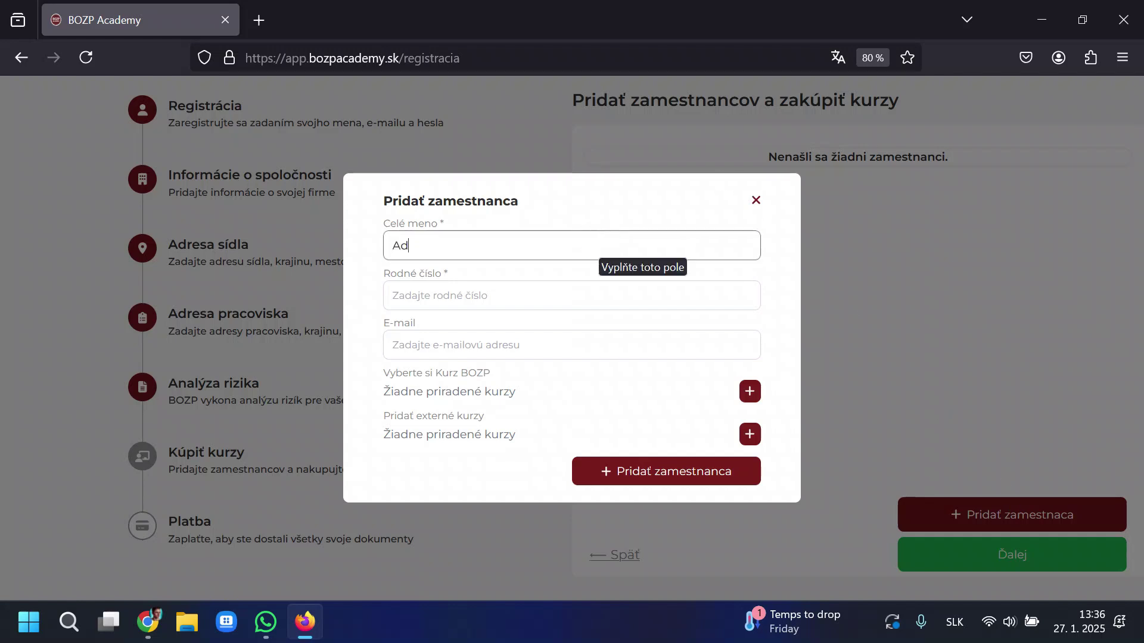
{"action": "key", "text": "Tab"}
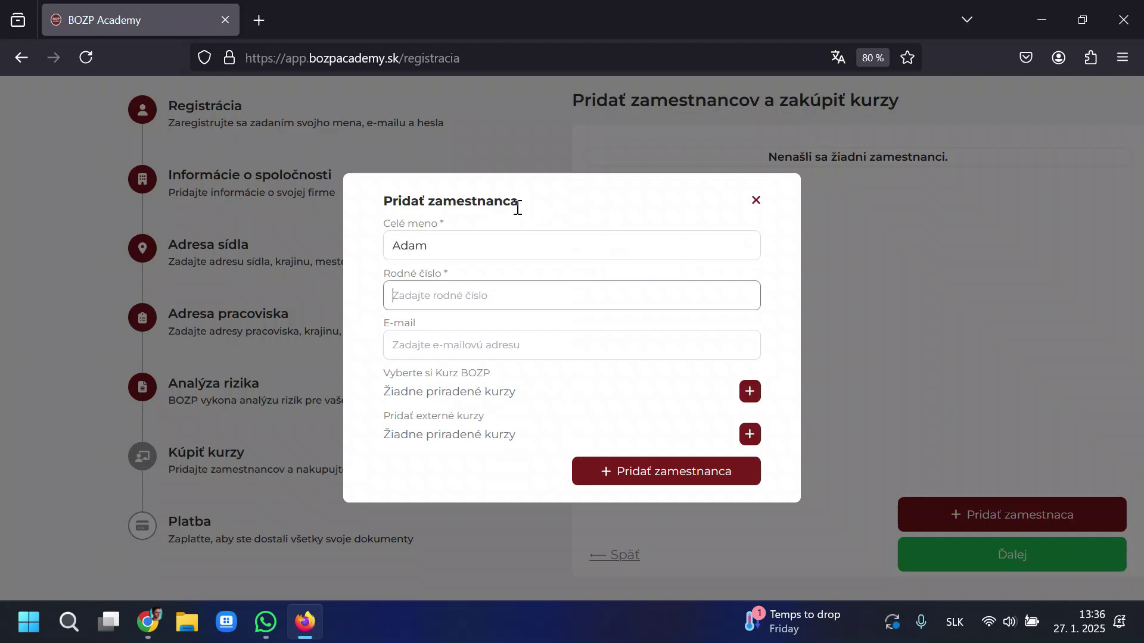
{"action": "left_click", "coordinate": [500, 237]}
{"action": "key", "text": "Tab"}
Enter the employee's birth number and leave the E-mail field empty.
{"action": "type", "text": "8"}
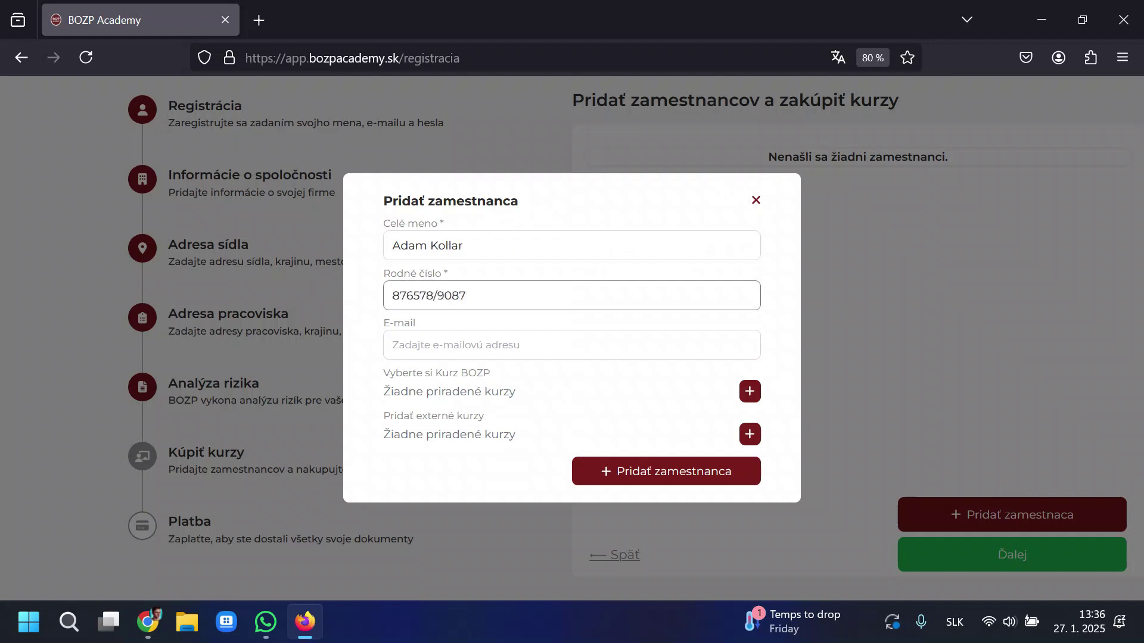
{"action": "key", "text": "Tab"}
{"action": "left_click_drag", "start_coordinate": [467, 294], "coordinate": [365, 290]}
{"action": "left_click", "coordinate": [365, 290]}
{"action": "left_click_drag", "start_coordinate": [472, 299], "coordinate": [385, 301]}
{"action": "left_click", "coordinate": [384, 301]}
{"action": "left_click", "coordinate": [395, 337]}
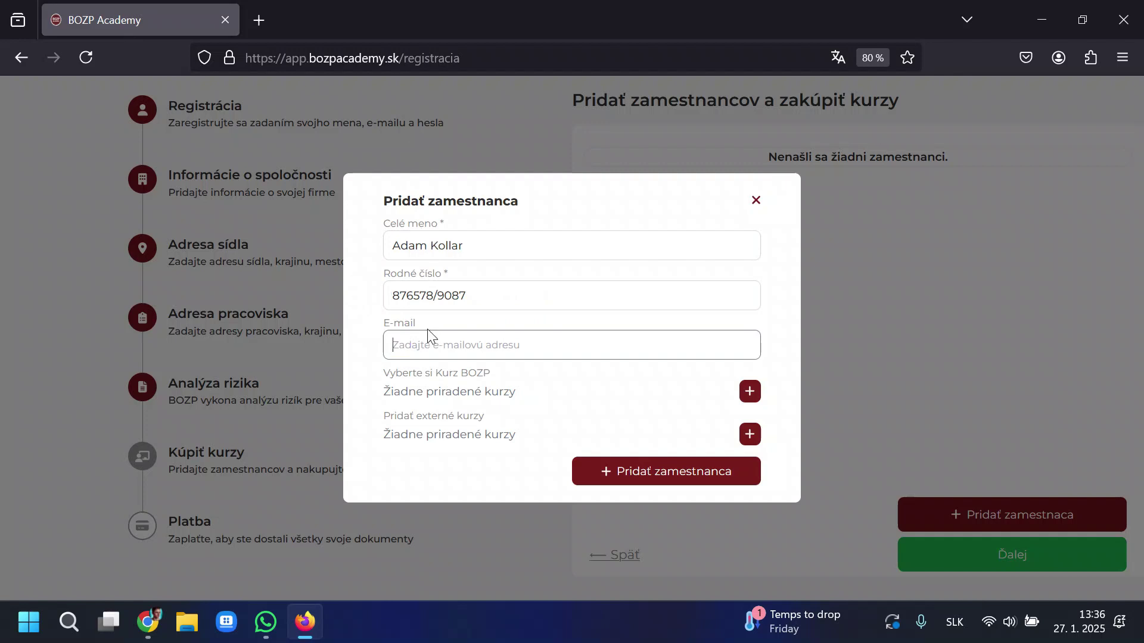
Tick the BOZP and OPP courses in the course list and add them to the employee.
{"action": "left_click_drag", "start_coordinate": [386, 380], "coordinate": [498, 380]}
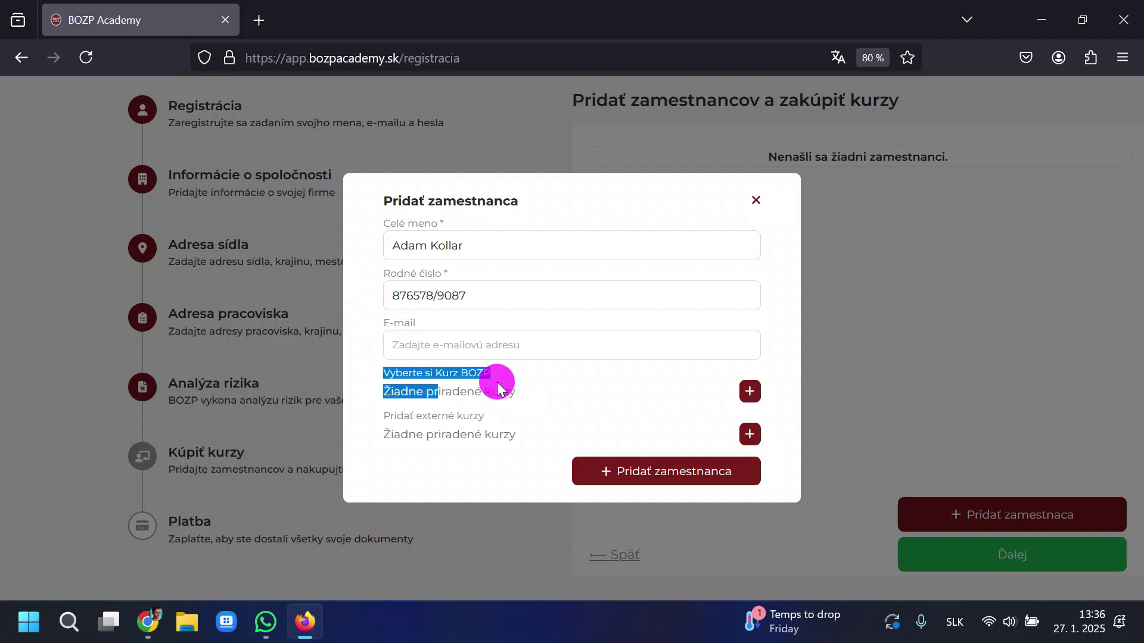
{"action": "left_click", "coordinate": [529, 370]}
{"action": "left_click", "coordinate": [750, 391]}
{"action": "left_click", "coordinate": [475, 324]}
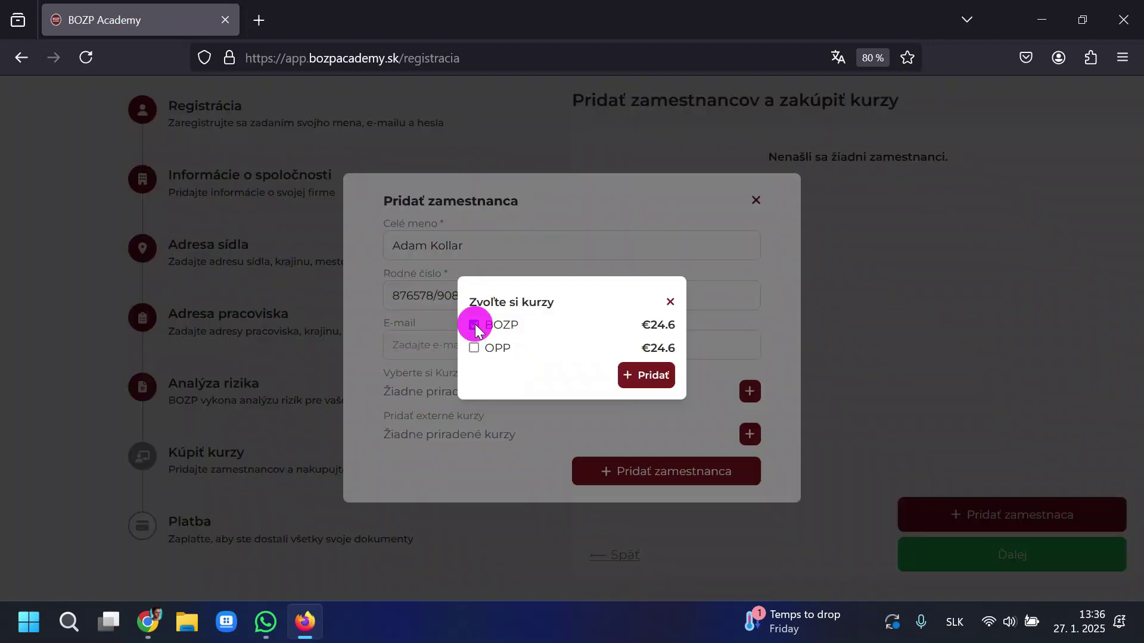
{"action": "left_click", "coordinate": [475, 348]}
{"action": "mouse_move", "coordinate": [517, 321]}
{"action": "left_mouse_down"}
{"action": "mouse_move", "coordinate": [483, 321]}
{"action": "mouse_move", "coordinate": [483, 346]}
{"action": "mouse_move", "coordinate": [504, 351]}
{"action": "mouse_move", "coordinate": [527, 340]}
{"action": "mouse_move", "coordinate": [474, 324]}
{"action": "mouse_move", "coordinate": [530, 324]}
{"action": "left_mouse_up"}
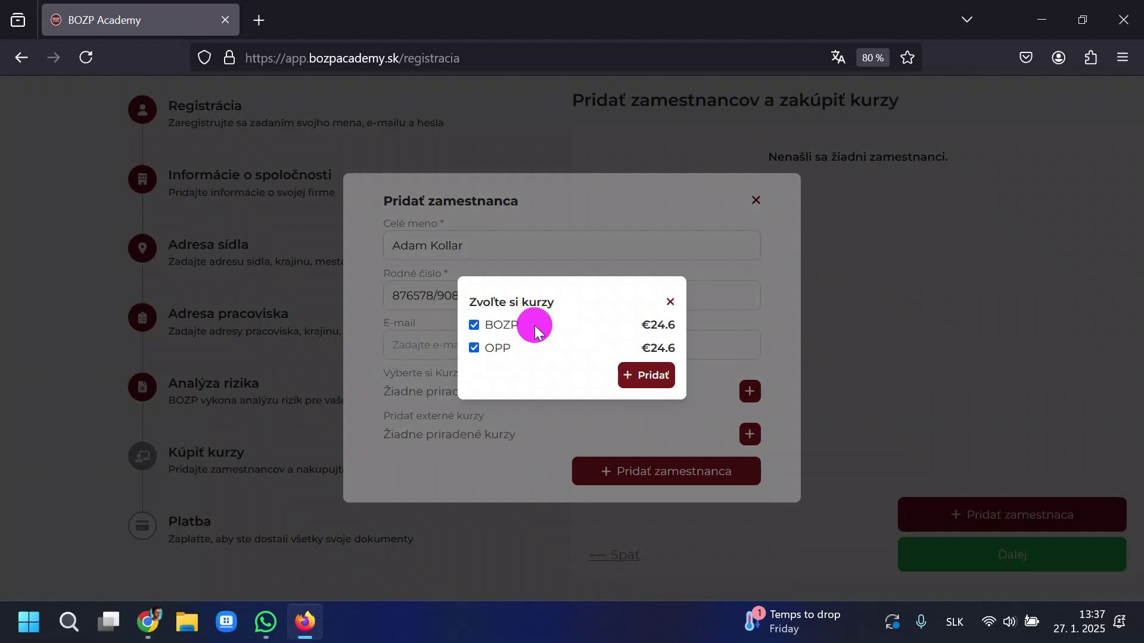
{"action": "left_click", "coordinate": [620, 374]}
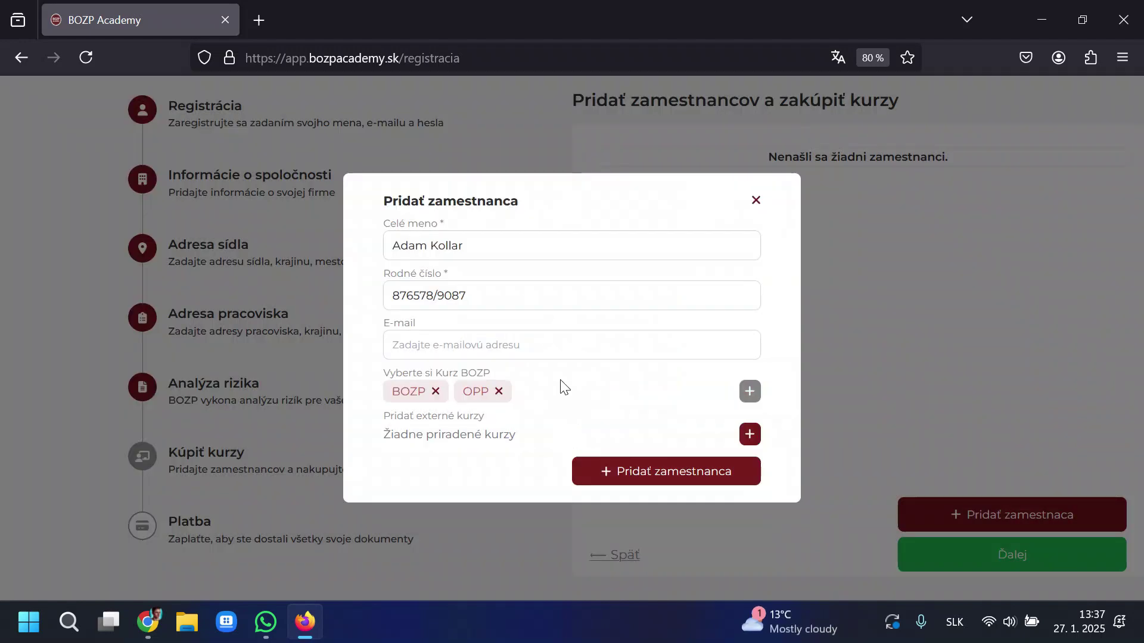
{"action": "left_click_drag", "start_coordinate": [388, 435], "coordinate": [553, 434]}
{"action": "left_click", "coordinate": [748, 433]}
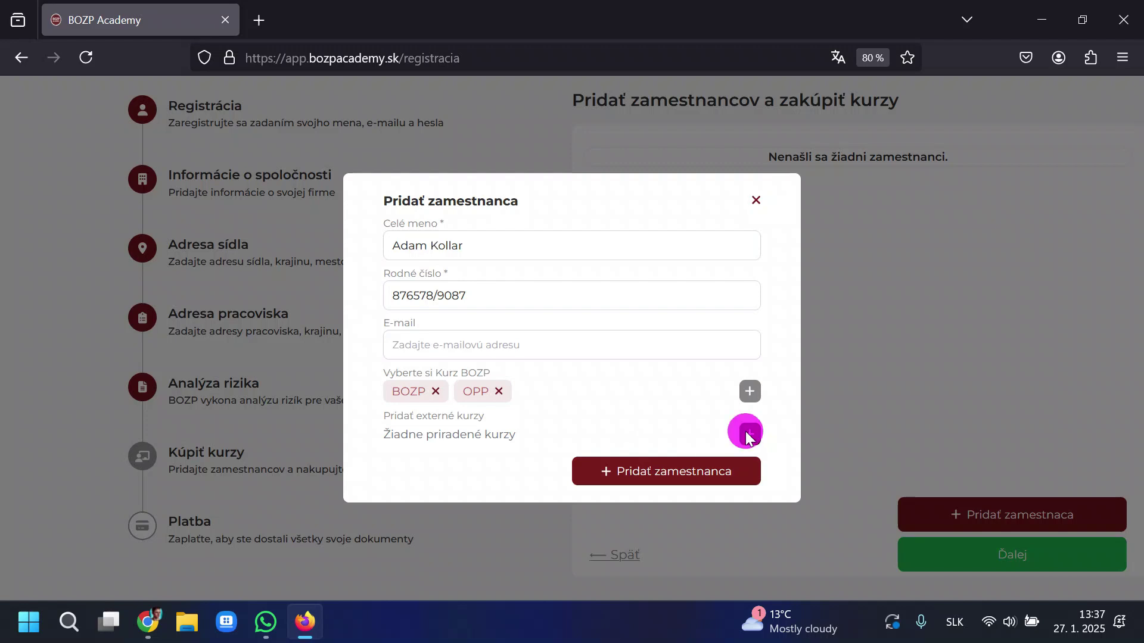
Enter external course vyskozdvizny vozik with expiry date 26/09/2025.
{"action": "left_click", "coordinate": [564, 298]}
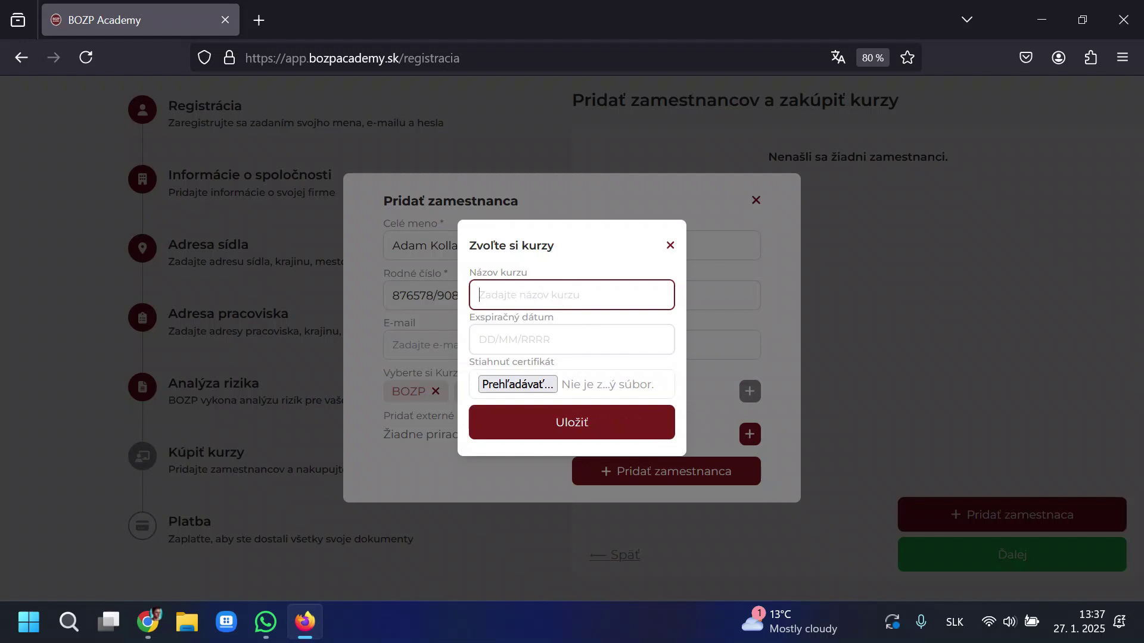
{"action": "type", "text": "vyskozdvizny vozik"}
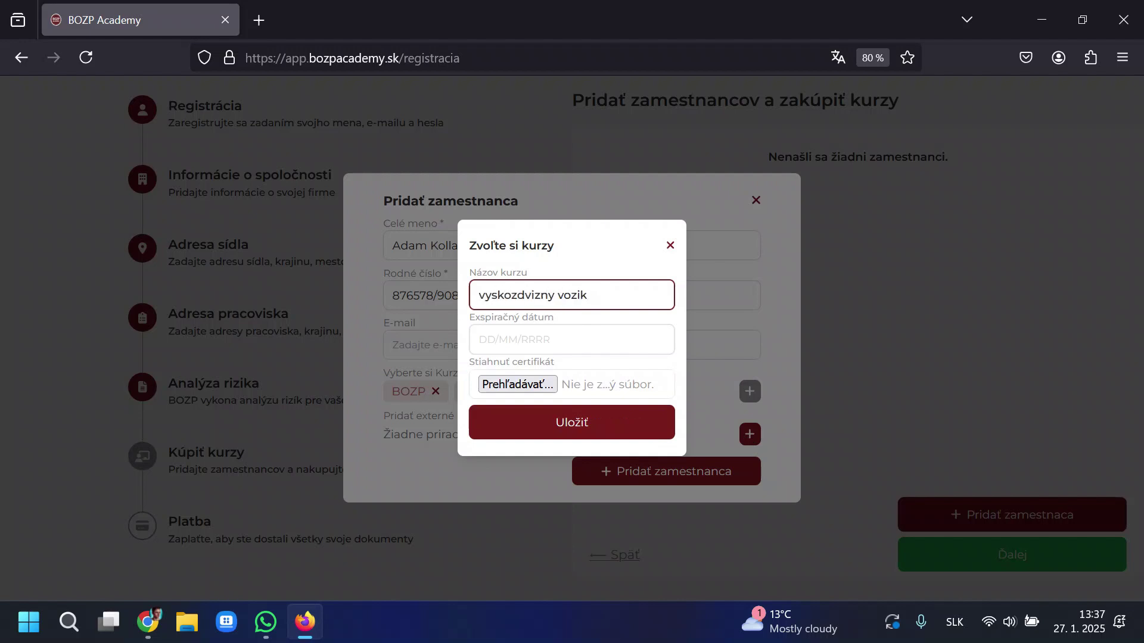
{"action": "left_click", "coordinate": [571, 340]}
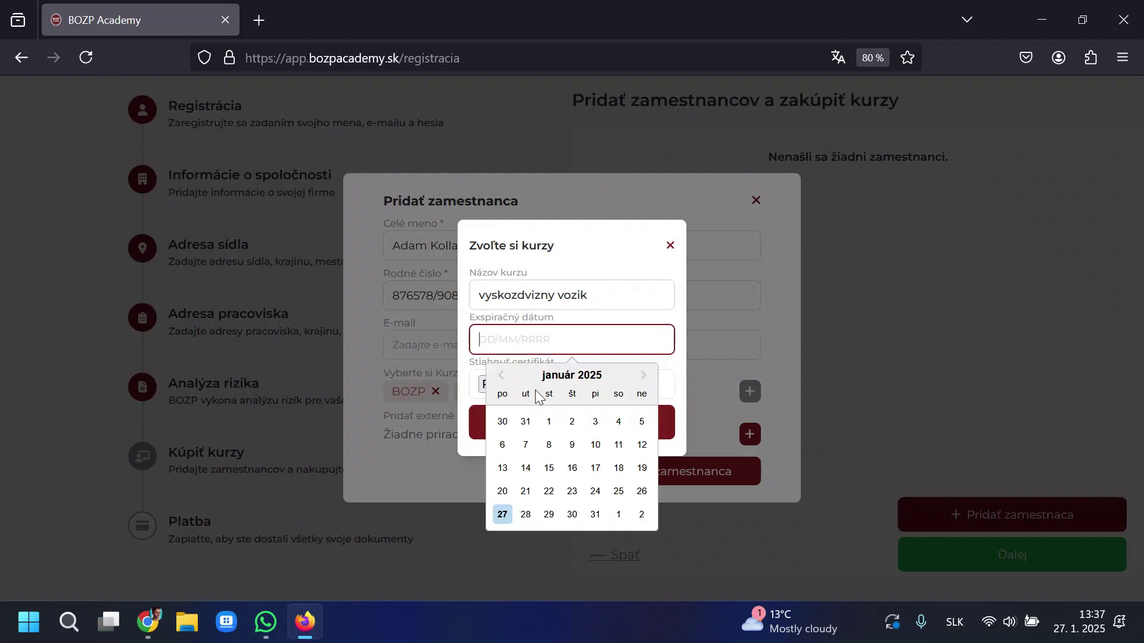
{"action": "left_click", "coordinate": [643, 374]}
{"action": "left_click", "coordinate": [643, 375]}
{"action": "left_click", "coordinate": [643, 375]}
{"action": "left_click", "coordinate": [643, 374]}
{"action": "left_click", "coordinate": [644, 375]}
{"action": "left_click", "coordinate": [643, 375]}
{"action": "left_click", "coordinate": [643, 375]}
{"action": "left_click", "coordinate": [643, 375]}
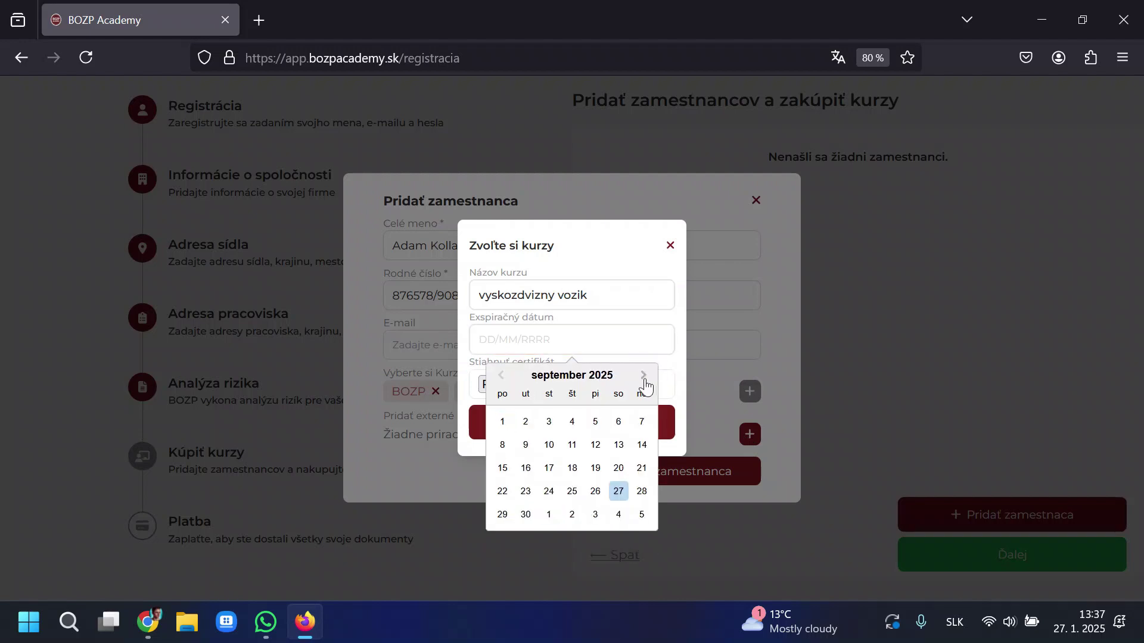
{"action": "left_click", "coordinate": [595, 491]}
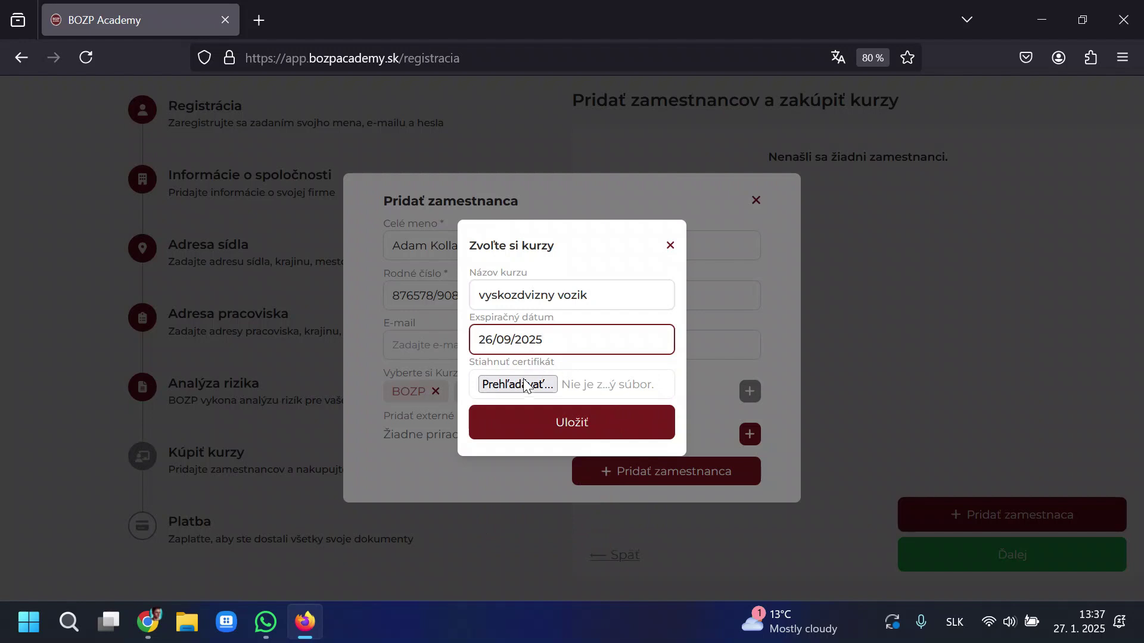
Attach the BOZP Aplikácia PDF from Downloads as certificate and save the external course.
{"action": "left_click", "coordinate": [542, 386]}
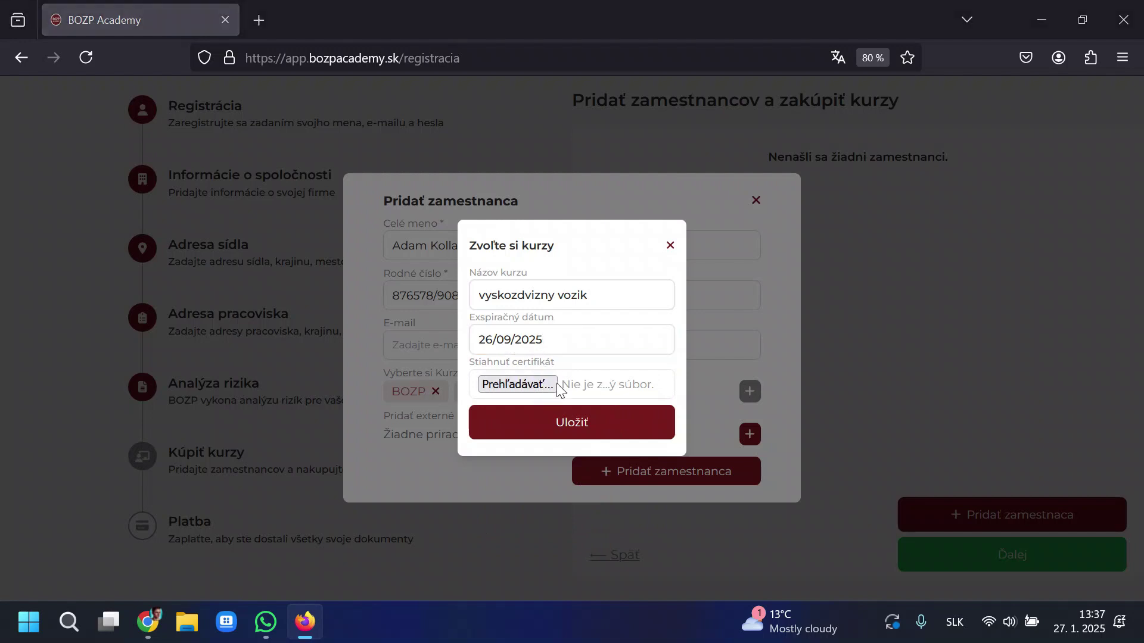
{"action": "left_click", "coordinate": [559, 387]}
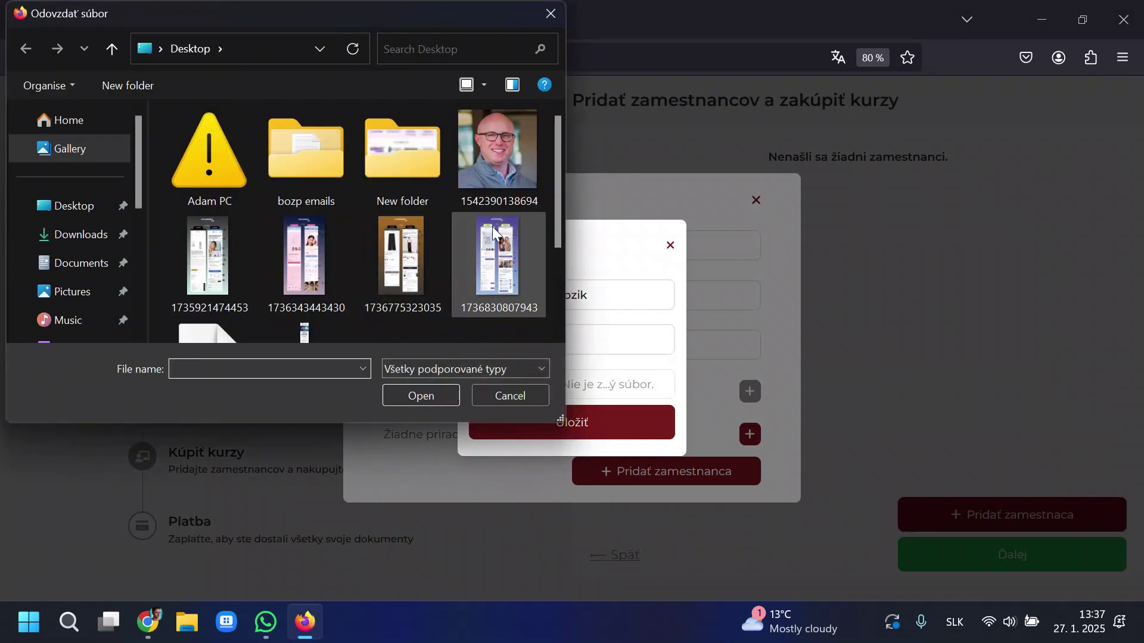
{"action": "scroll", "coordinate": [345, 266], "scroll_direction": "down", "scroll_amount": 2}
{"action": "left_click", "coordinate": [99, 244]}
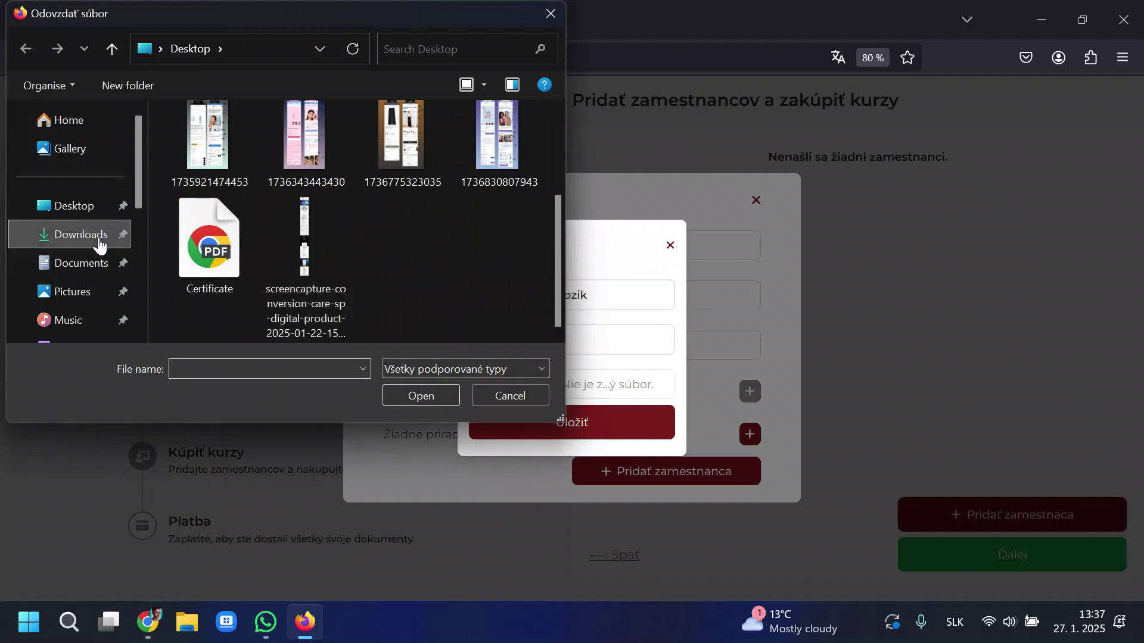
{"action": "left_click", "coordinate": [501, 169]}
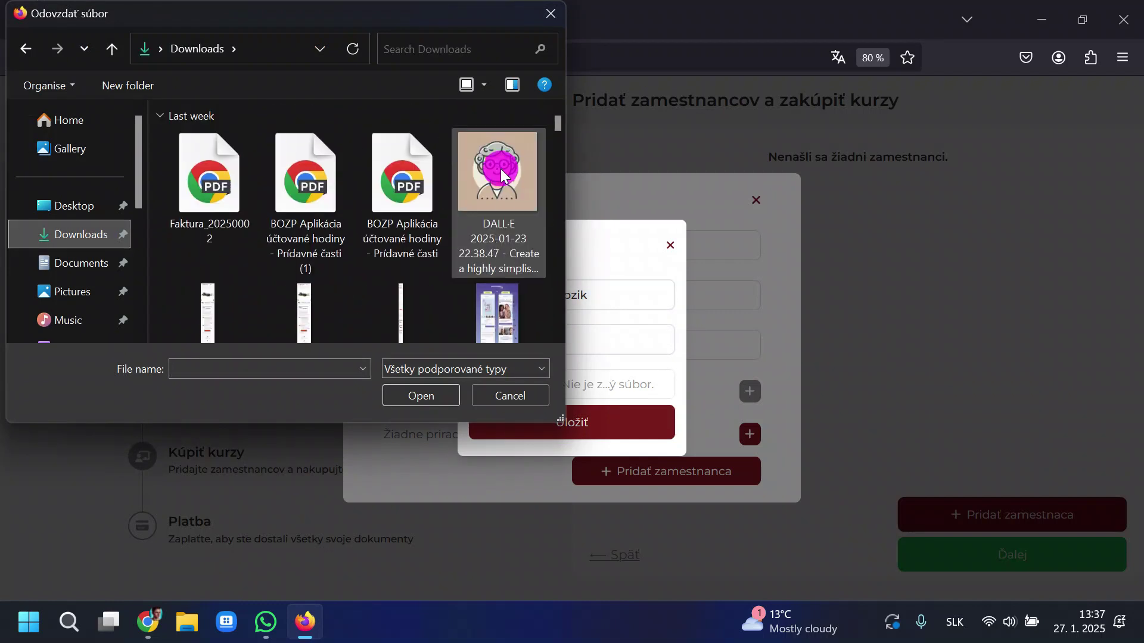
{"action": "left_click", "coordinate": [422, 256]}
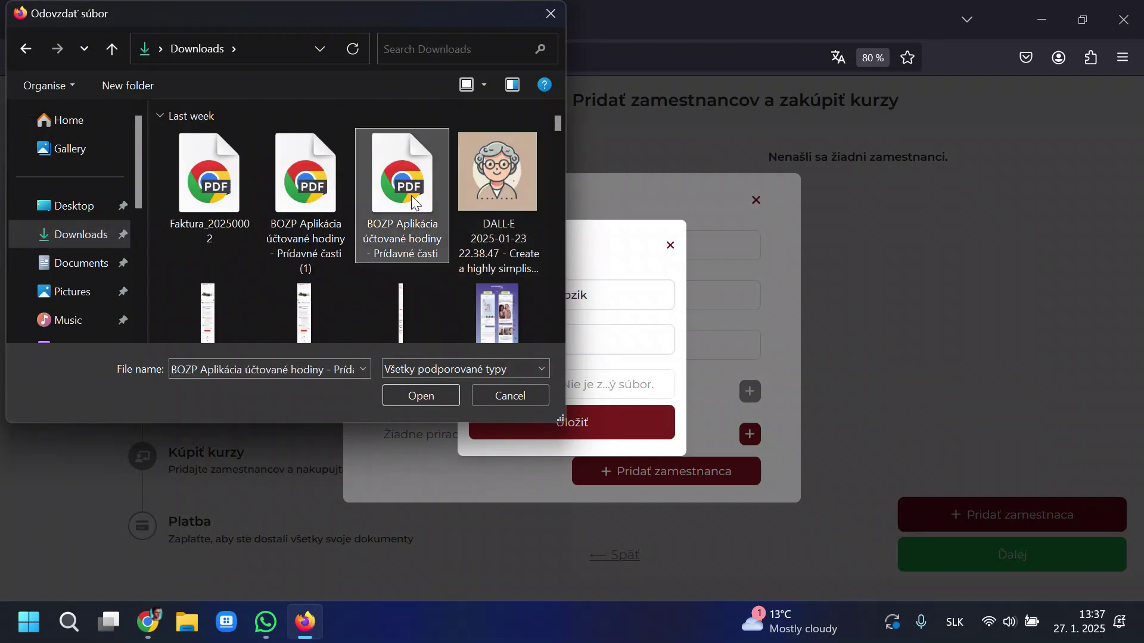
{"action": "left_click", "coordinate": [441, 388]}
{"action": "left_click", "coordinate": [600, 434]}
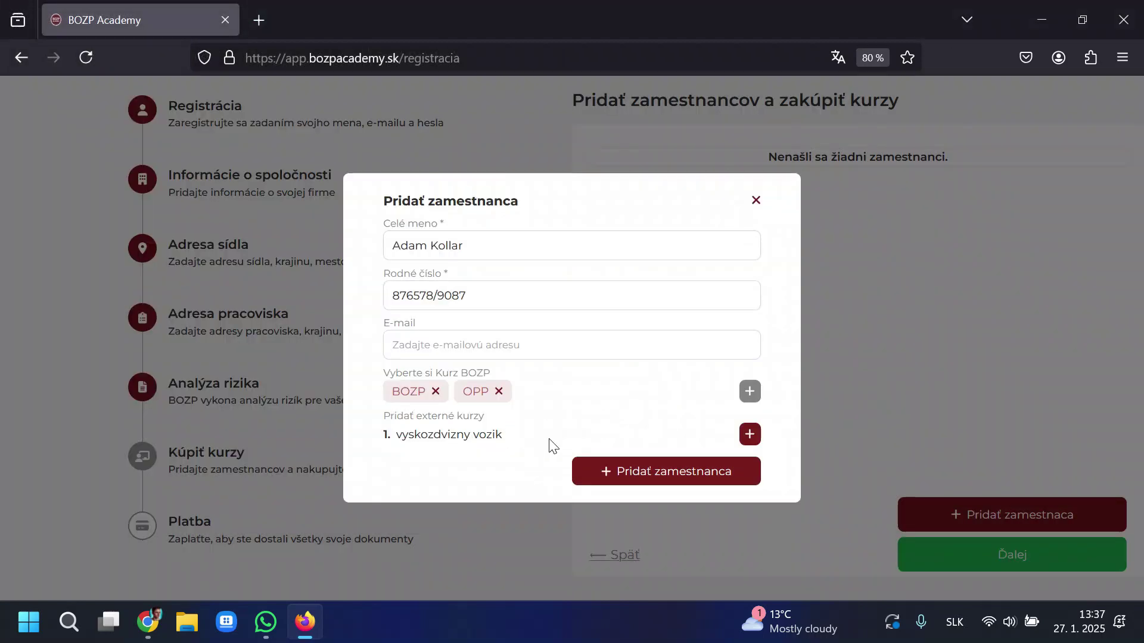
Review the saved external course line, then add the employee with these courses.
{"action": "triple_click", "coordinate": [391, 434]}
{"action": "left_click", "coordinate": [750, 433]}
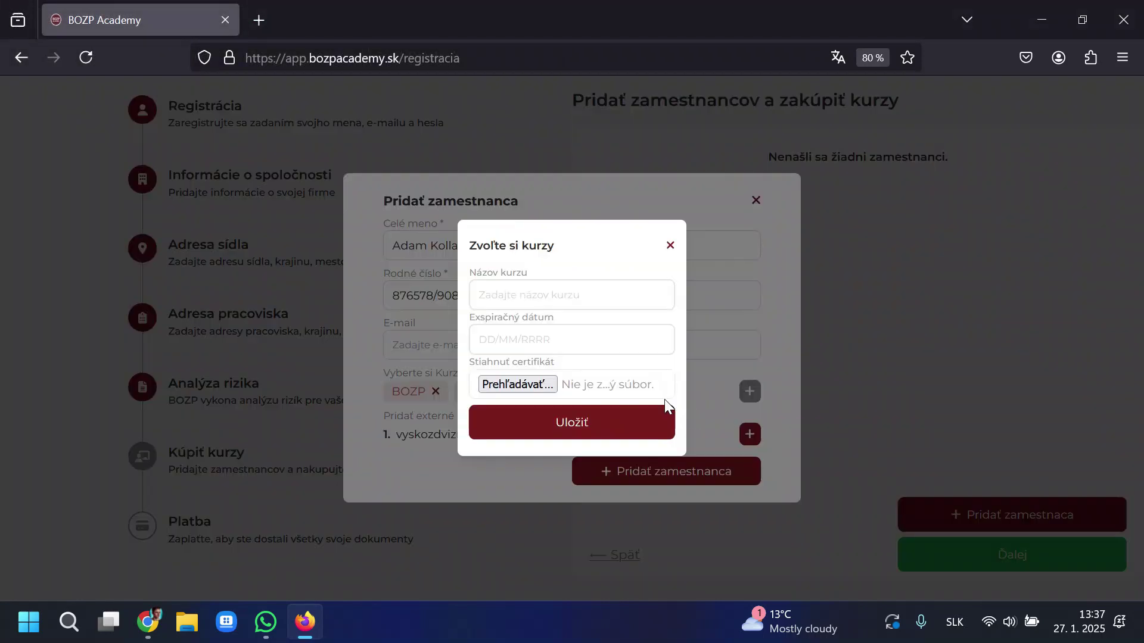
{"action": "left_click", "coordinate": [669, 245]}
{"action": "mouse_move", "coordinate": [386, 434]}
{"action": "left_mouse_down"}
{"action": "mouse_move", "coordinate": [571, 439]}
{"action": "mouse_move", "coordinate": [391, 435]}
{"action": "left_mouse_up"}
{"action": "double_click", "coordinate": [517, 434]}
{"action": "left_click", "coordinate": [389, 434]}
{"action": "left_click", "coordinate": [494, 435]}
{"action": "left_click", "coordinate": [391, 434]}
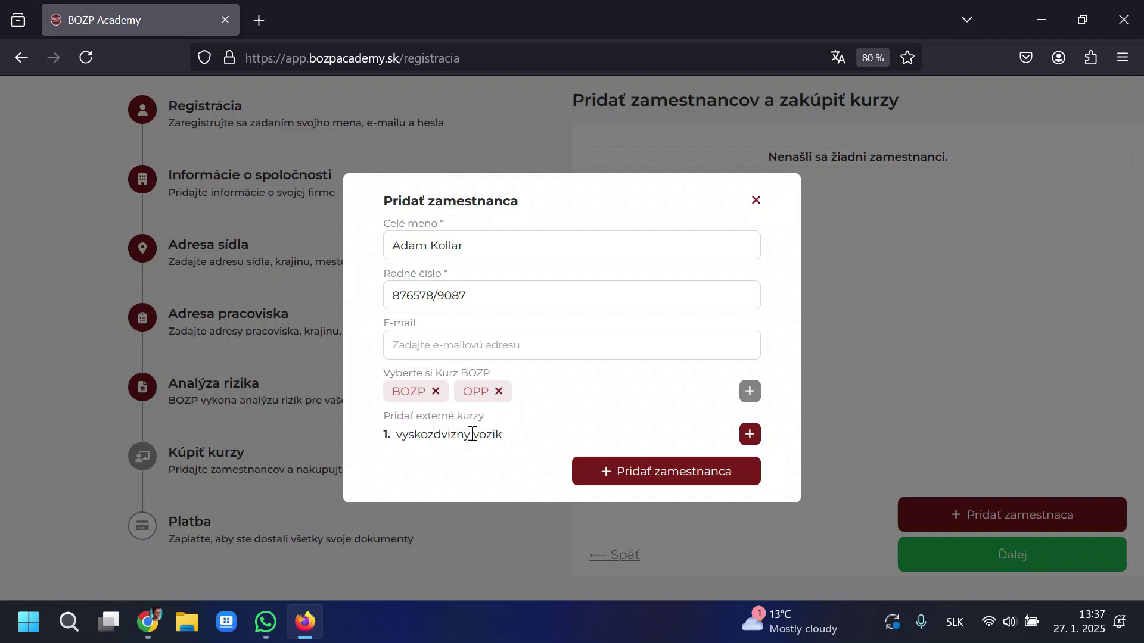
{"action": "left_click", "coordinate": [661, 472]}
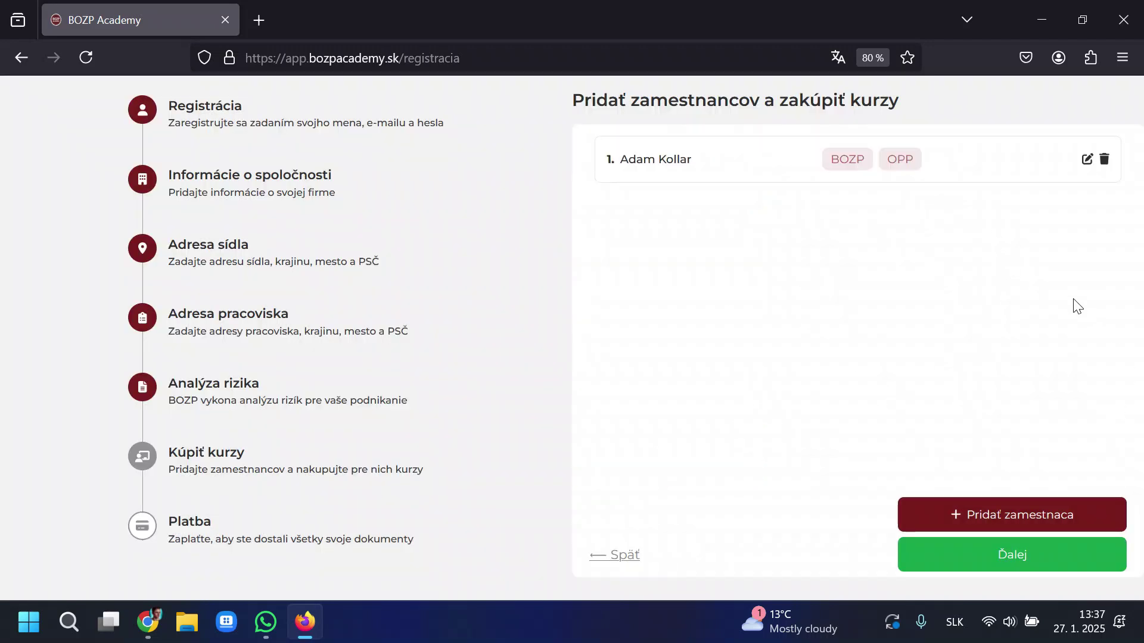
Reopen the employee's details, remove and re-add the OPP course, then proceed to payment.
{"action": "left_click_drag", "start_coordinate": [607, 160], "coordinate": [1093, 204]}
{"action": "left_click", "coordinate": [1041, 308]}
{"action": "left_click", "coordinate": [1085, 160]}
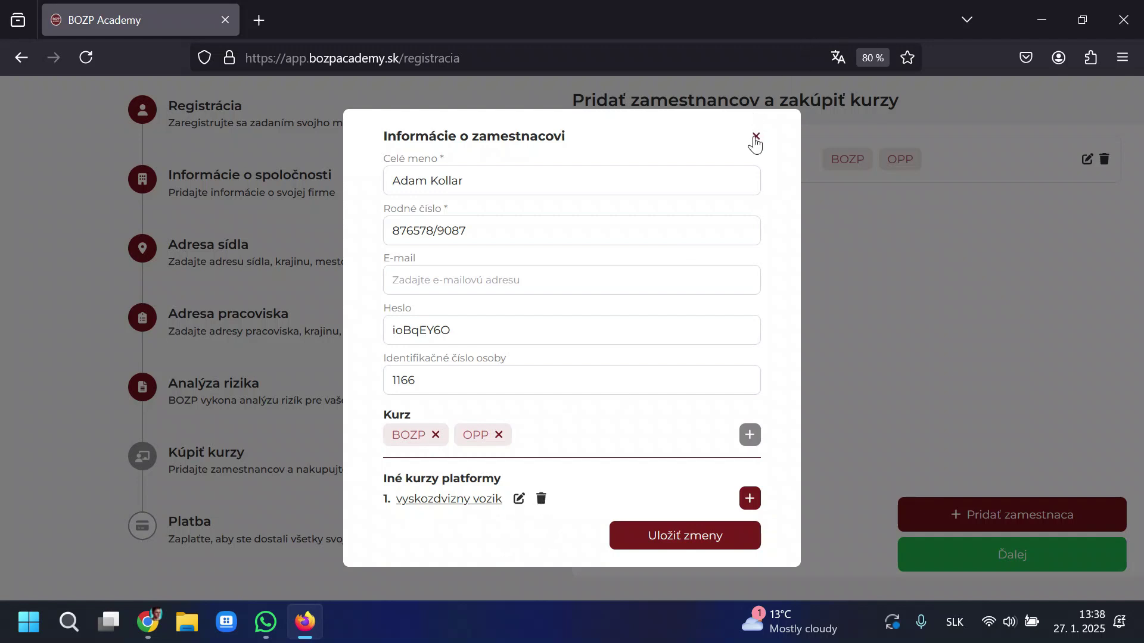
{"action": "left_click", "coordinate": [499, 435]}
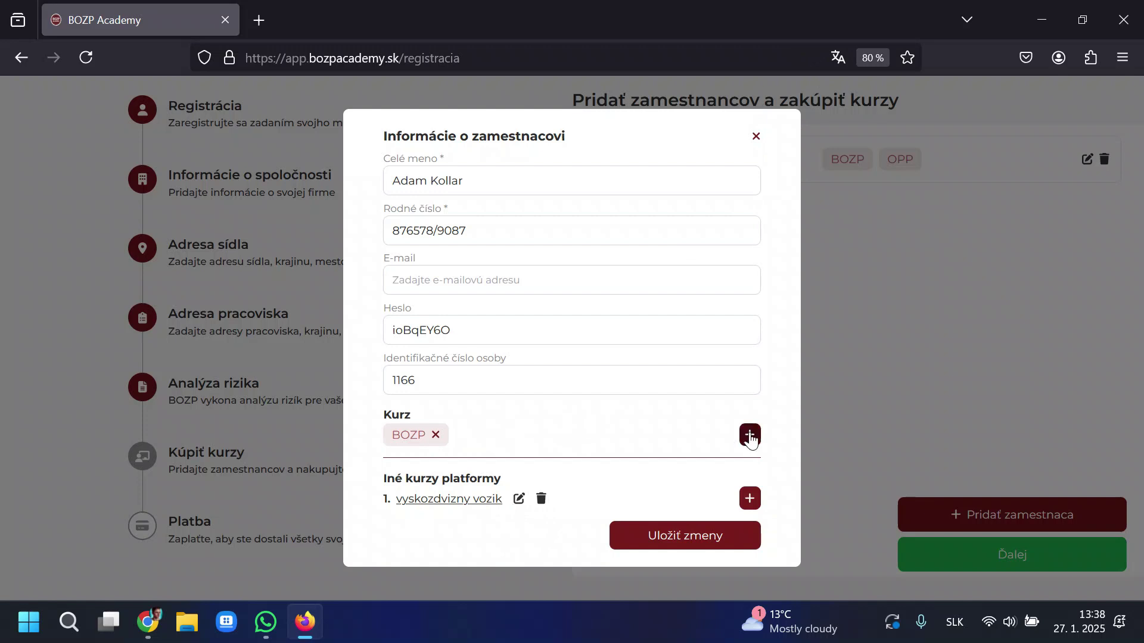
{"action": "left_click", "coordinate": [749, 435]}
{"action": "left_click", "coordinate": [474, 346]}
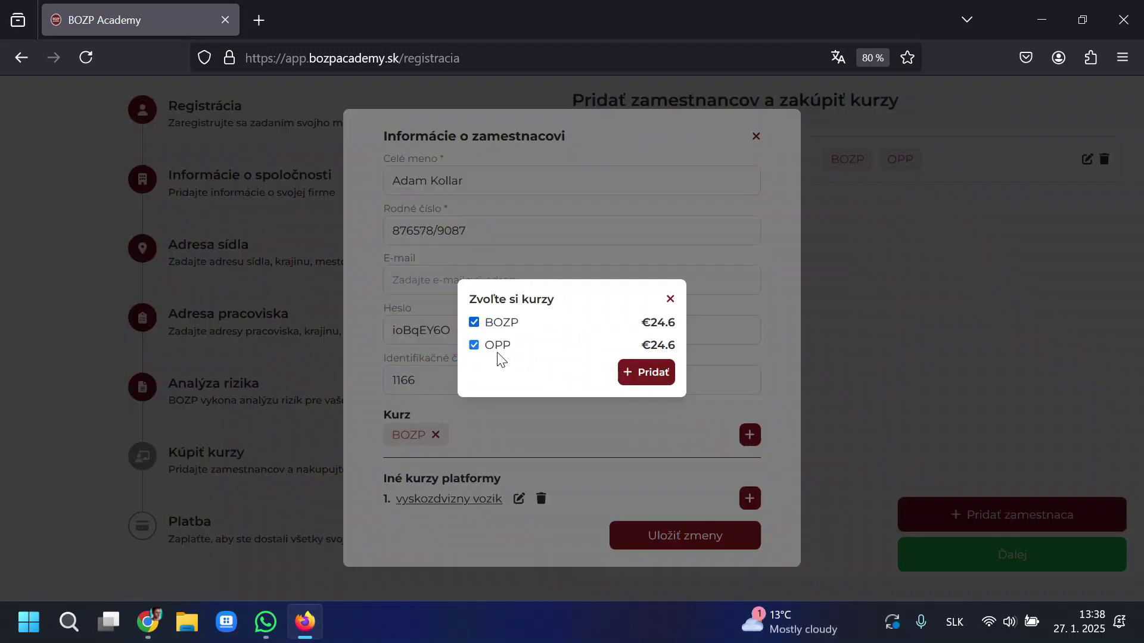
{"action": "left_click", "coordinate": [655, 372]}
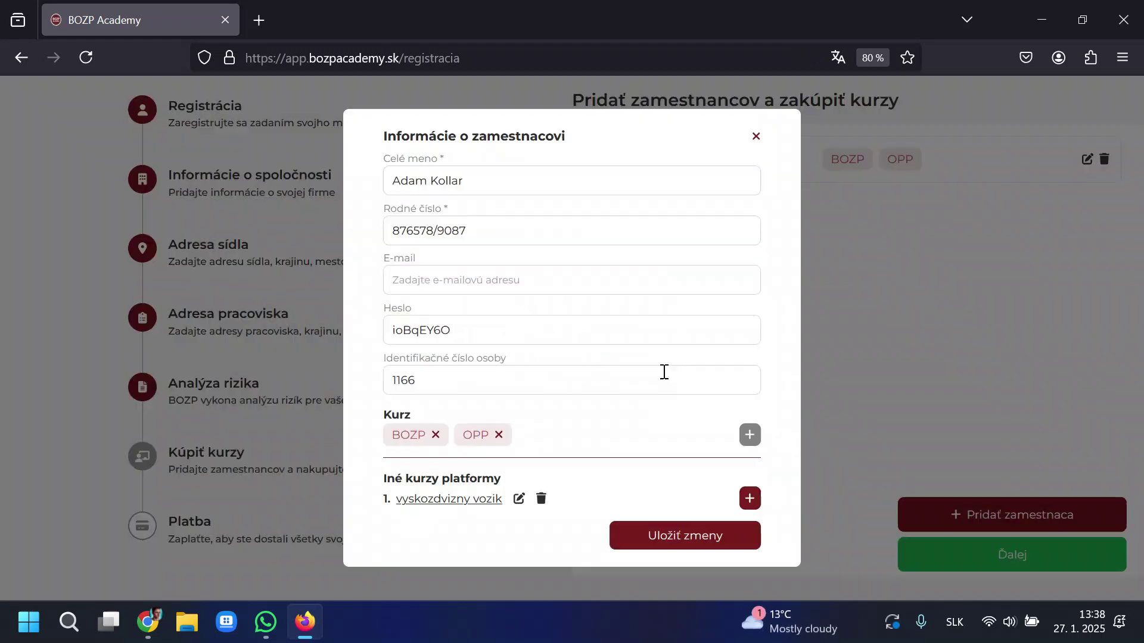
{"action": "left_click", "coordinate": [1105, 157]}
{"action": "left_click", "coordinate": [1023, 552]}
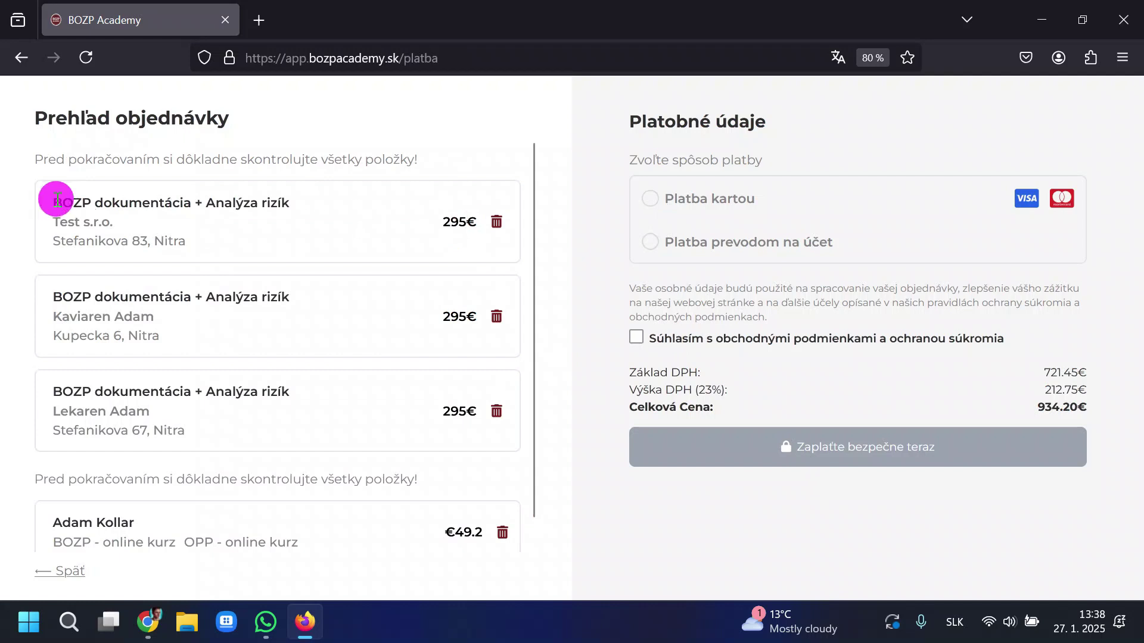
Review the order items: documentation packages, business names and the employee's courses.
{"action": "left_click_drag", "start_coordinate": [52, 199], "coordinate": [301, 191]}
{"action": "left_click", "coordinate": [179, 222]}
{"action": "mouse_move", "coordinate": [114, 222]}
{"action": "left_mouse_down"}
{"action": "mouse_move", "coordinate": [27, 216]}
{"action": "mouse_move", "coordinate": [111, 229]}
{"action": "left_mouse_up"}
{"action": "triple_click", "coordinate": [80, 316]}
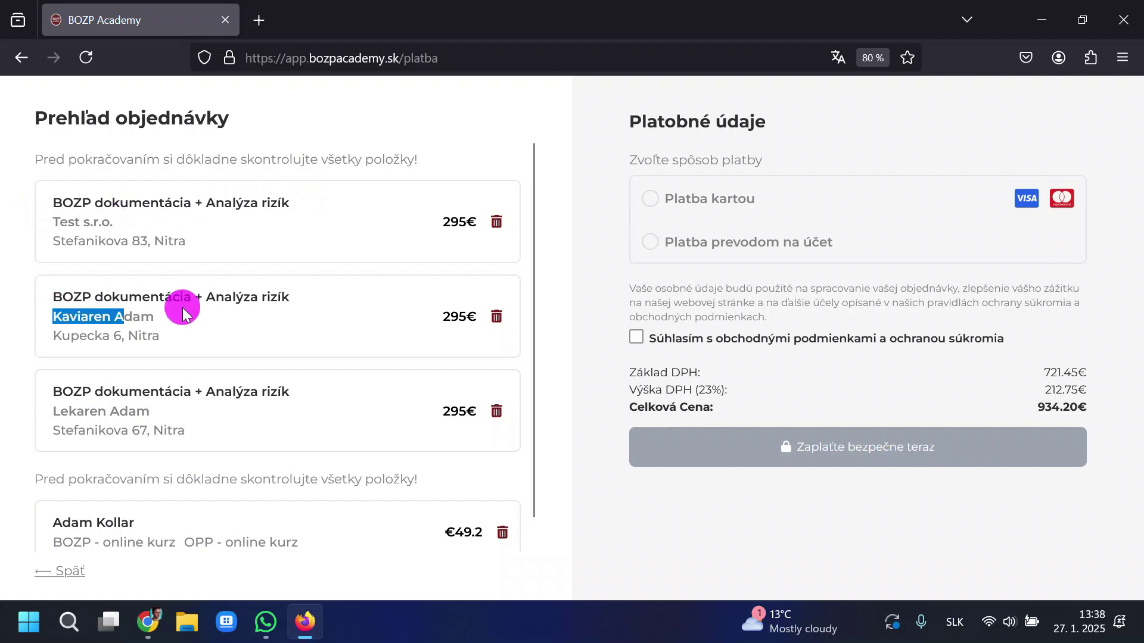
{"action": "left_click", "coordinate": [116, 394]}
{"action": "left_click", "coordinate": [187, 402]}
{"action": "scroll", "coordinate": [347, 360], "scroll_direction": "down", "scroll_amount": 1}
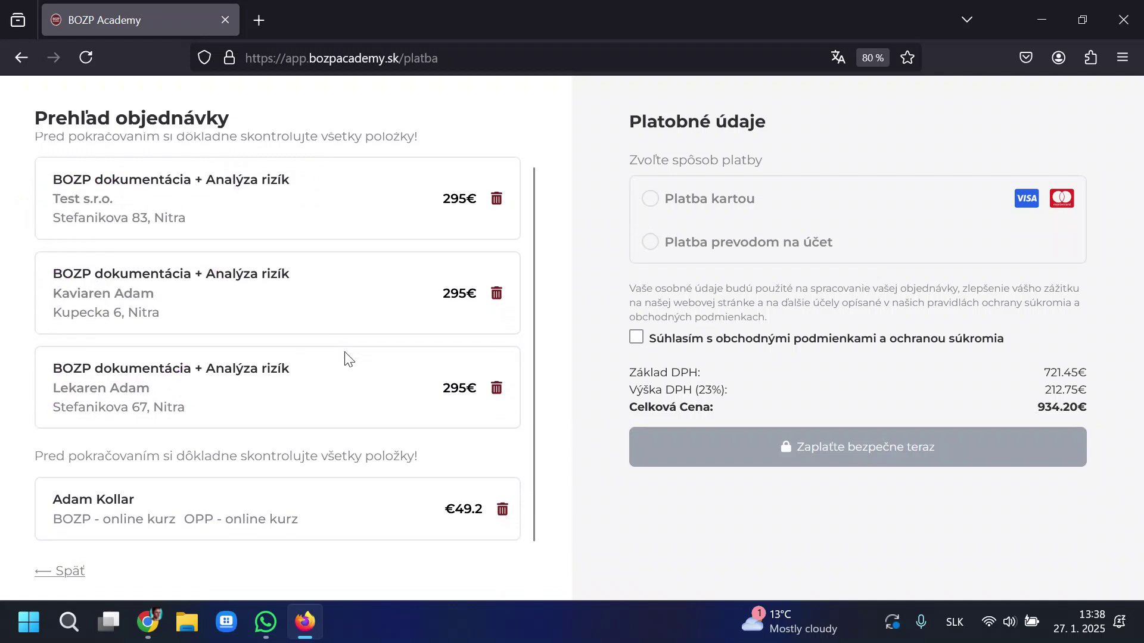
{"action": "left_click_drag", "start_coordinate": [53, 500], "coordinate": [237, 500]}
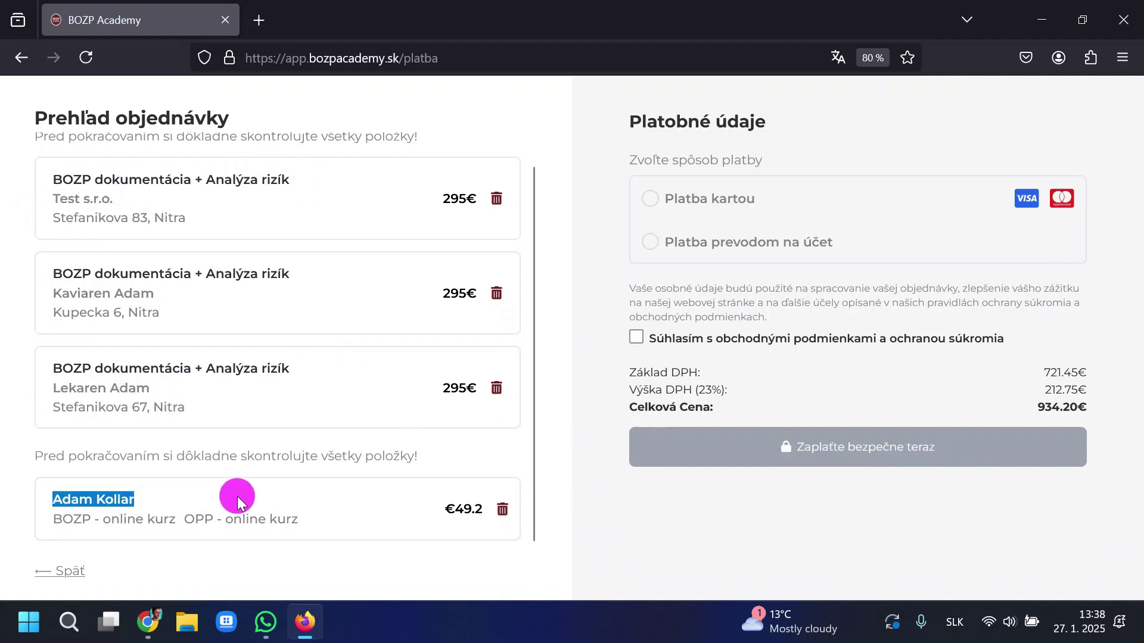
{"action": "left_click", "coordinate": [238, 495]}
{"action": "left_click_drag", "start_coordinate": [53, 520], "coordinate": [36, 499]}
{"action": "left_click", "coordinate": [176, 519]}
{"action": "left_click", "coordinate": [91, 483]}
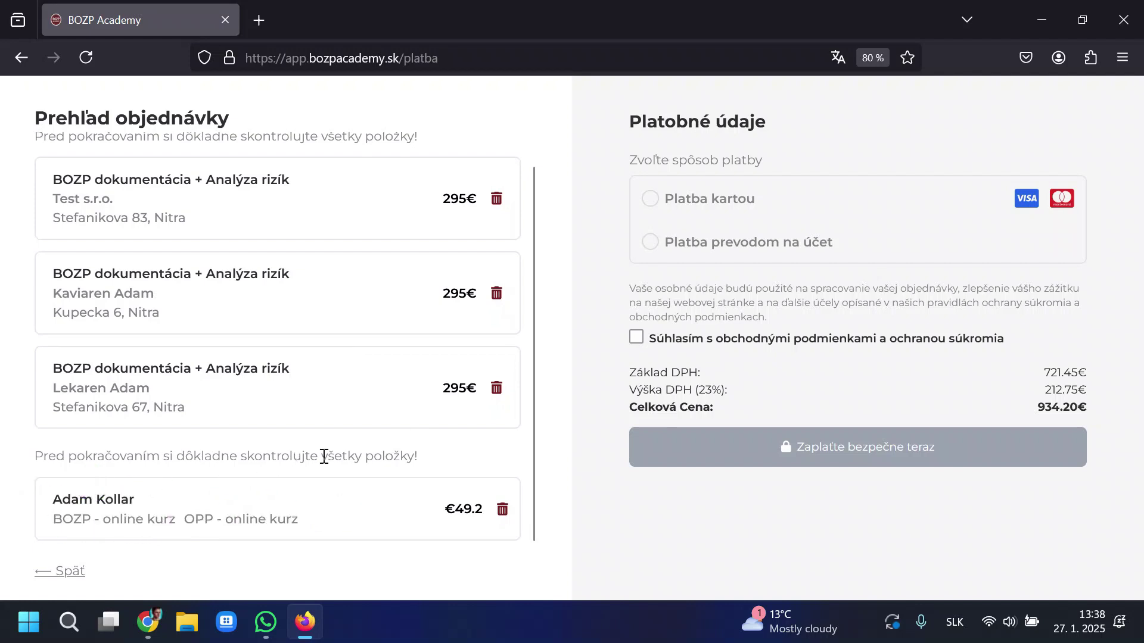
{"action": "scroll", "coordinate": [540, 335], "scroll_direction": "up", "scroll_amount": 1}
Check bank-transfer instructions, then pay by card with the test card number, accepting the terms.
{"action": "left_click", "coordinate": [651, 201]}
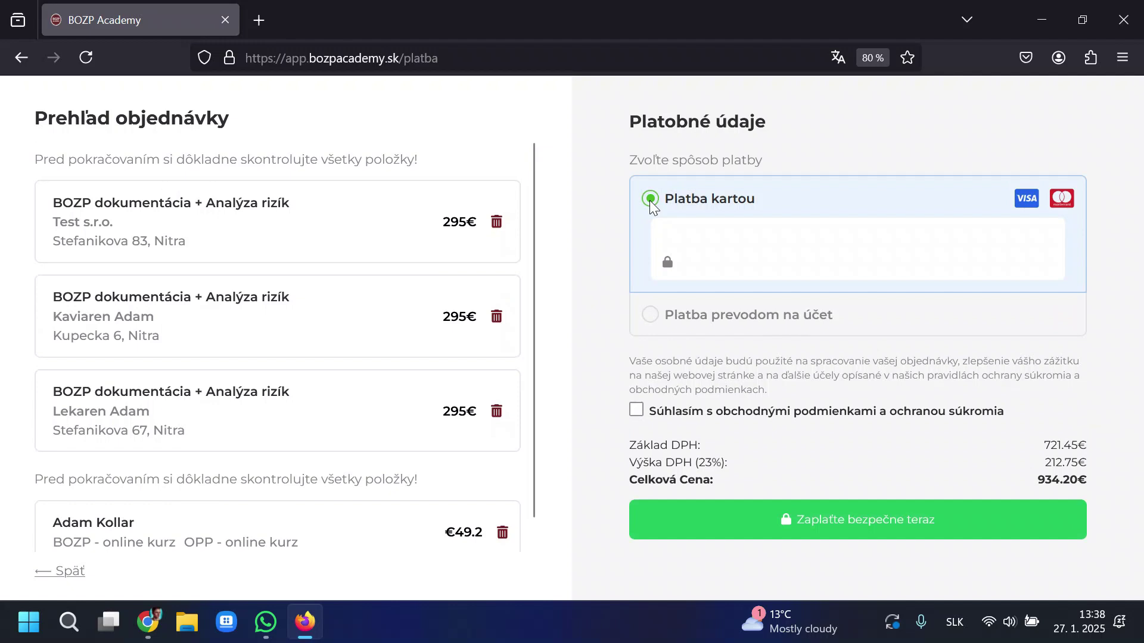
{"action": "left_click", "coordinate": [650, 317]}
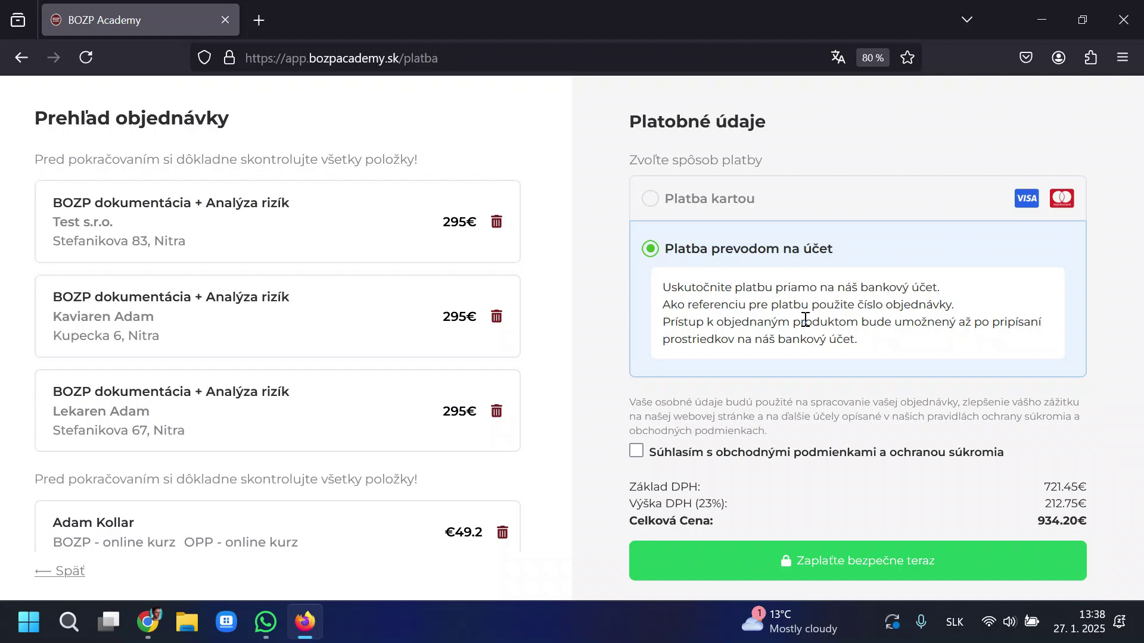
{"action": "left_click_drag", "start_coordinate": [870, 341], "coordinate": [660, 281]}
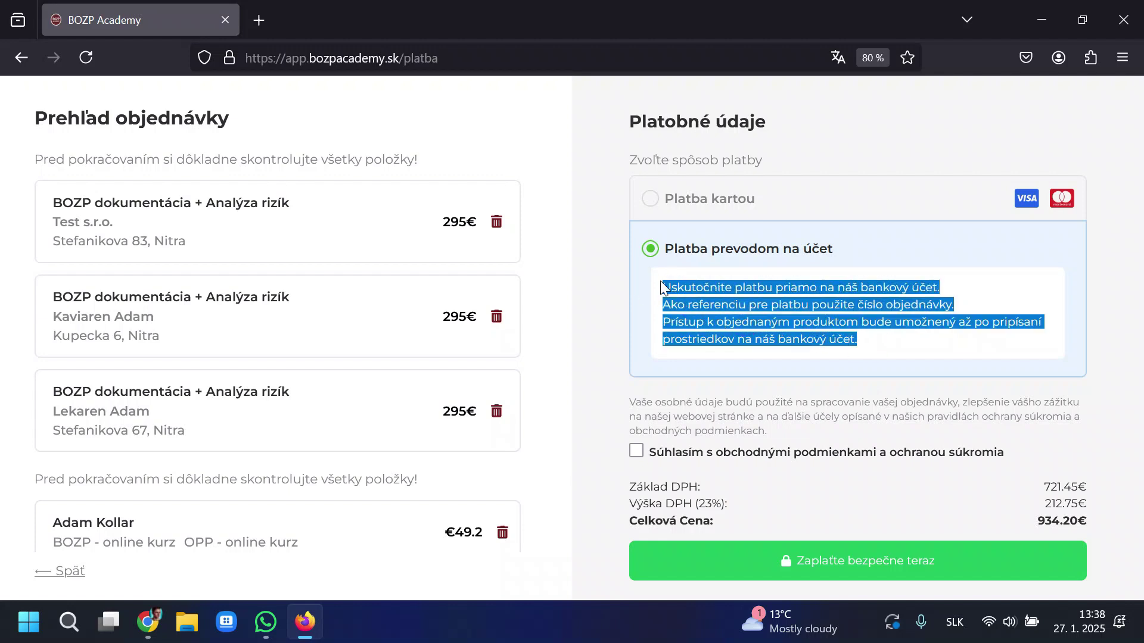
{"action": "left_click", "coordinate": [684, 285]}
{"action": "left_click", "coordinate": [647, 199]}
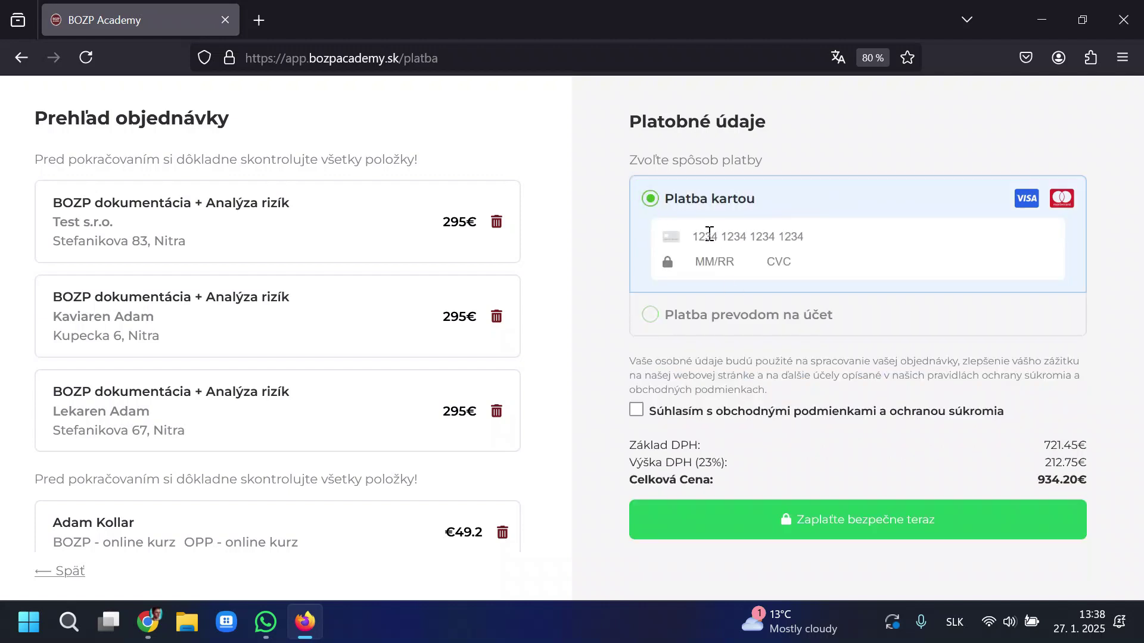
{"action": "left_click", "coordinate": [728, 243]}
{"action": "type", "text": "4242 4242 4242 4242"}
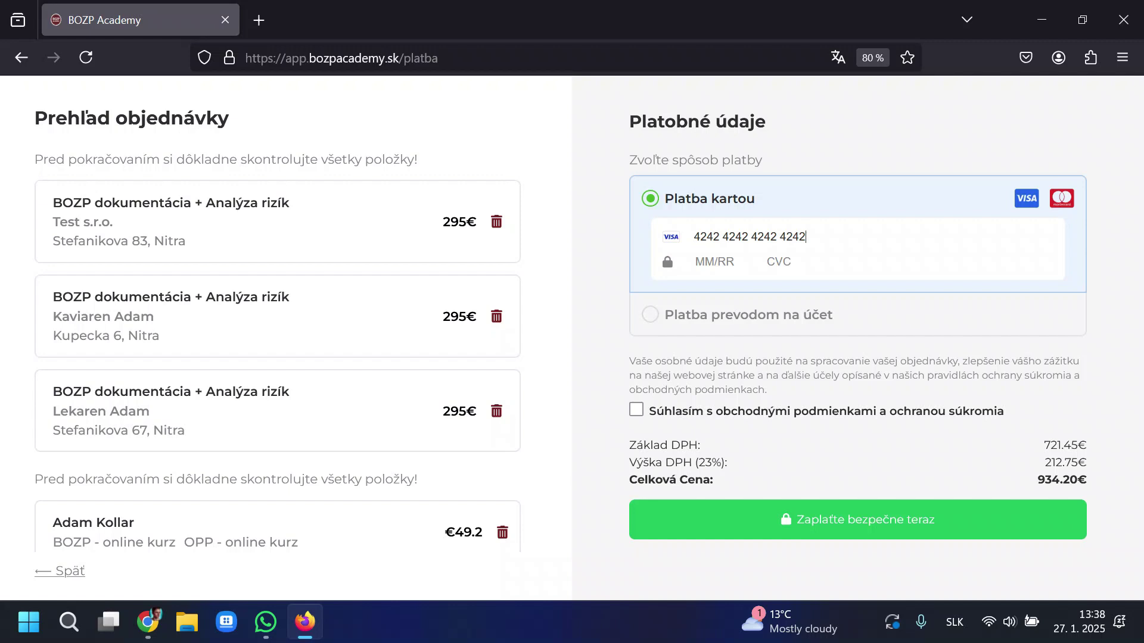
{"action": "type", "text": "09 / 29"}
{"action": "left_click", "coordinate": [637, 409]}
{"action": "left_click", "coordinate": [865, 540]}
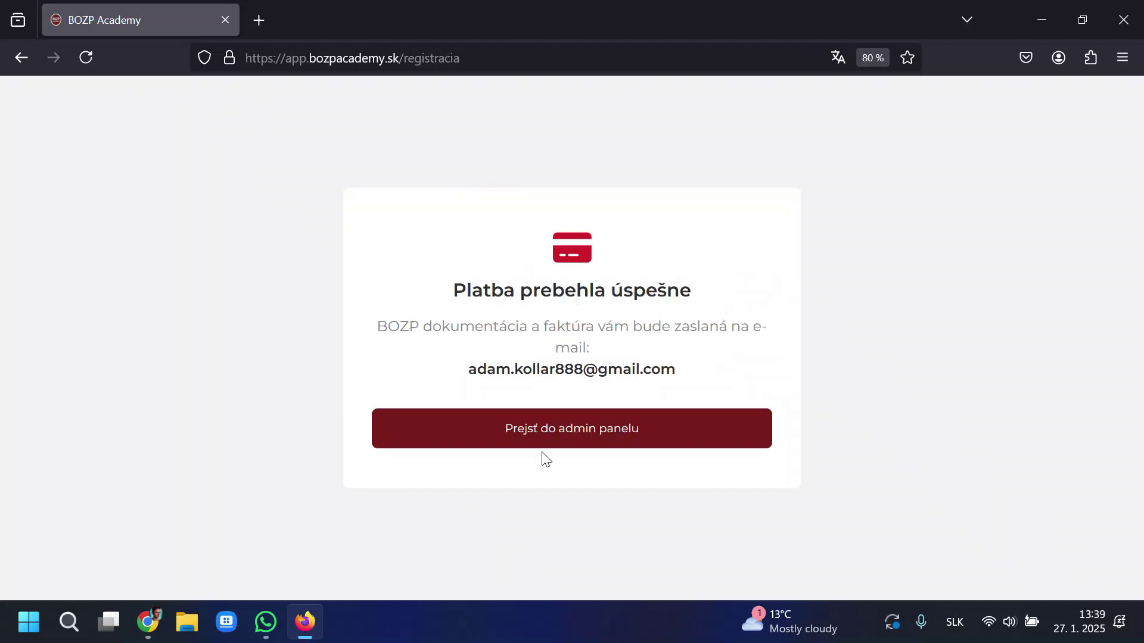
Enter the admin panel and review the company name, address and workplace list.
{"action": "left_click", "coordinate": [538, 443]}
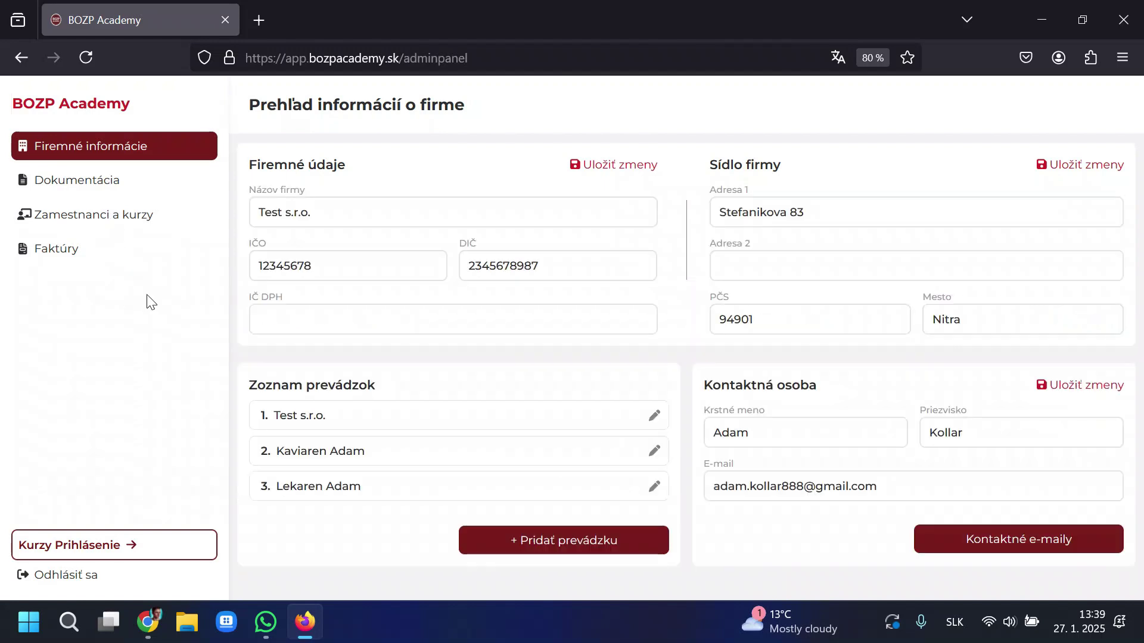
{"action": "left_click_drag", "start_coordinate": [334, 212], "coordinate": [250, 215]}
{"action": "left_click", "coordinate": [559, 216]}
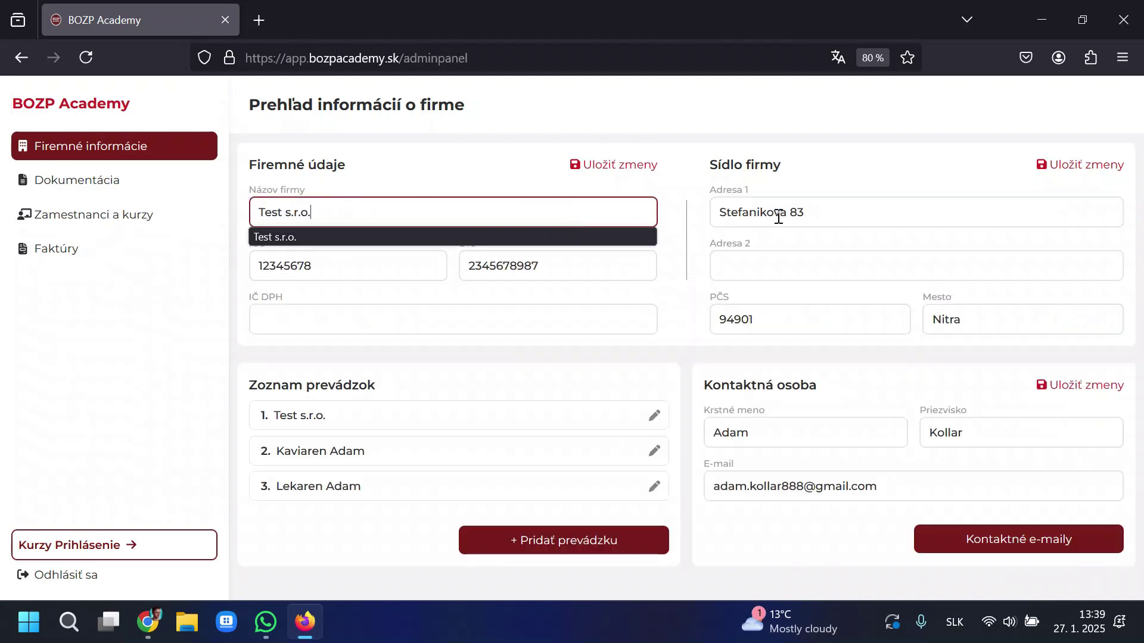
{"action": "left_click", "coordinate": [775, 215]}
{"action": "left_click_drag", "start_coordinate": [249, 385], "coordinate": [468, 381]}
{"action": "left_click", "coordinate": [470, 382]}
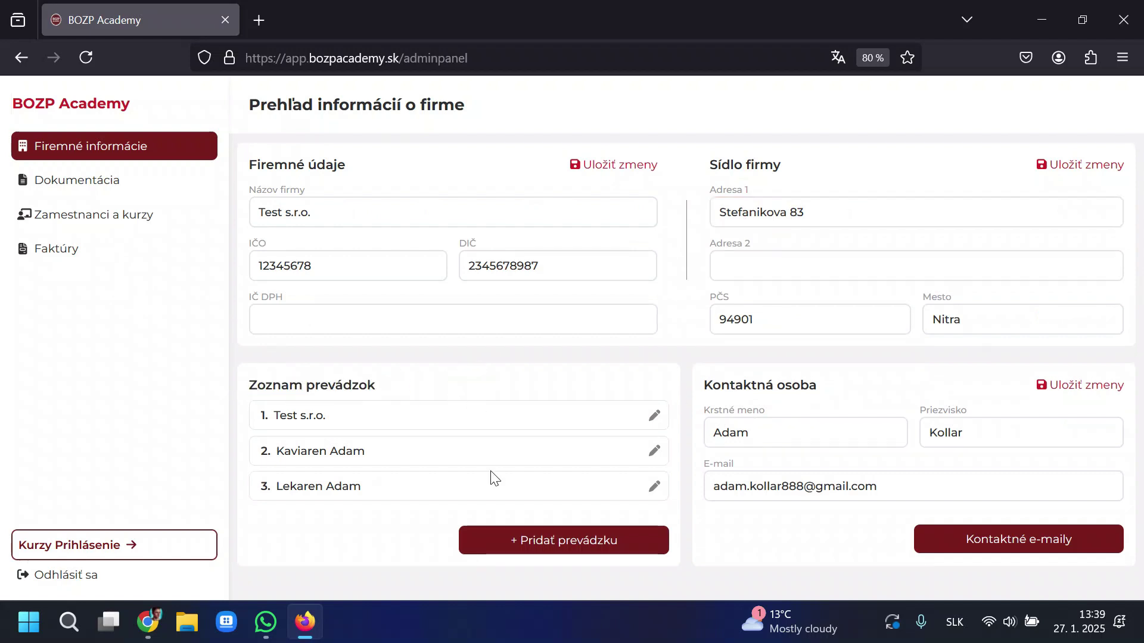
Inspect the Test s.r.o. workplace edit window, then the contact person's name and e-mail.
{"action": "left_click", "coordinate": [657, 417]}
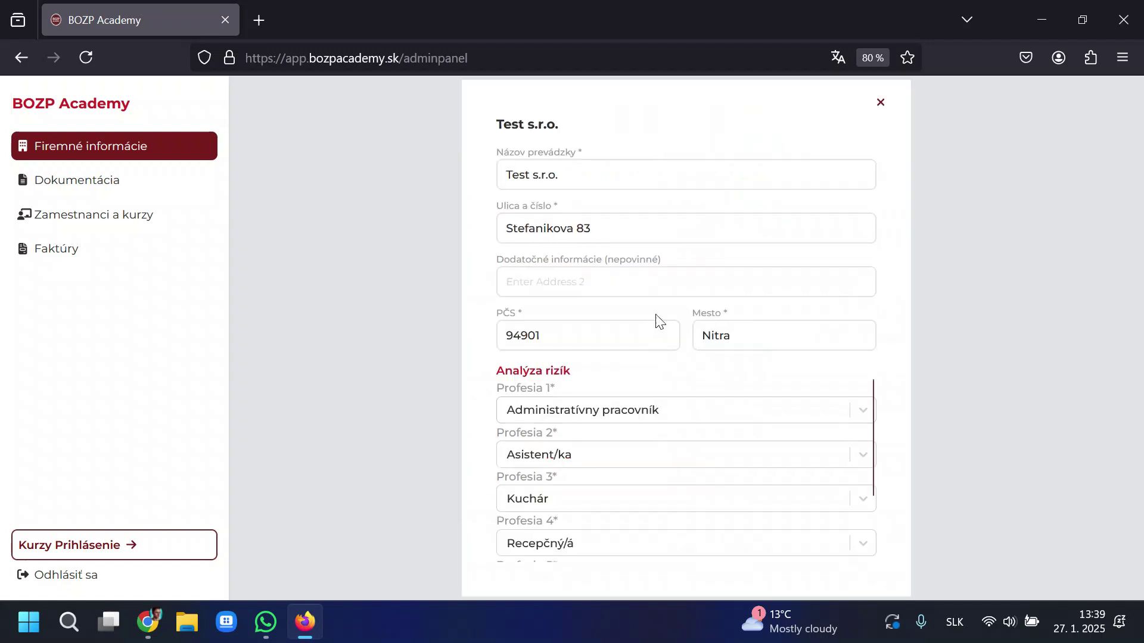
{"action": "scroll", "coordinate": [712, 460], "scroll_direction": "down", "scroll_amount": 3}
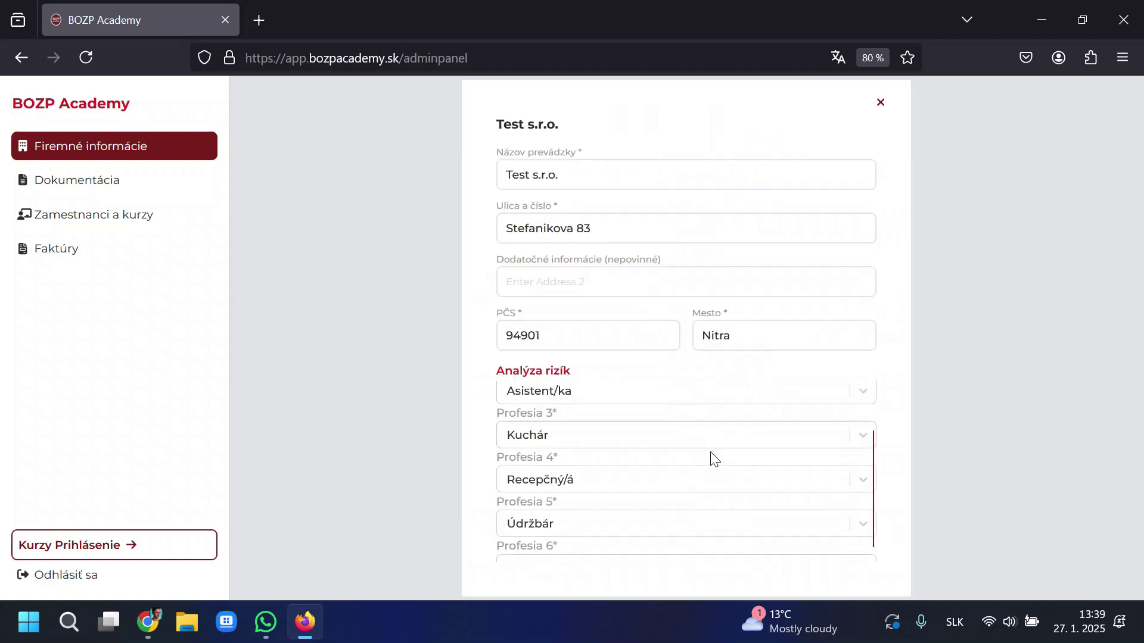
{"action": "left_click", "coordinate": [881, 103]}
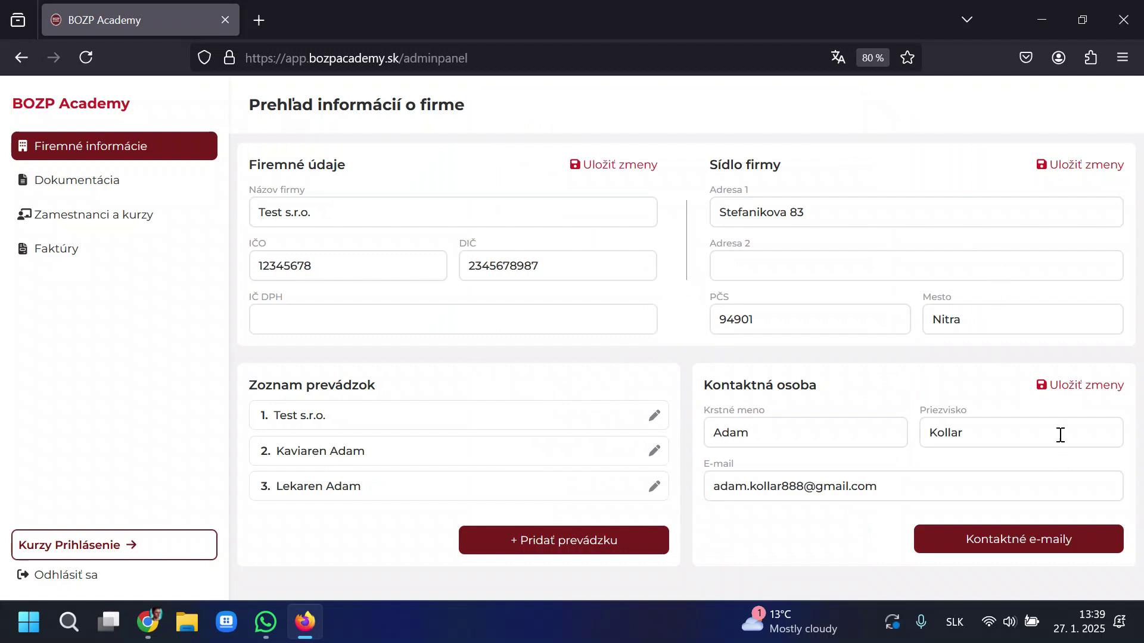
{"action": "left_click_drag", "start_coordinate": [743, 434], "coordinate": [693, 435]}
{"action": "left_click", "coordinate": [969, 483]}
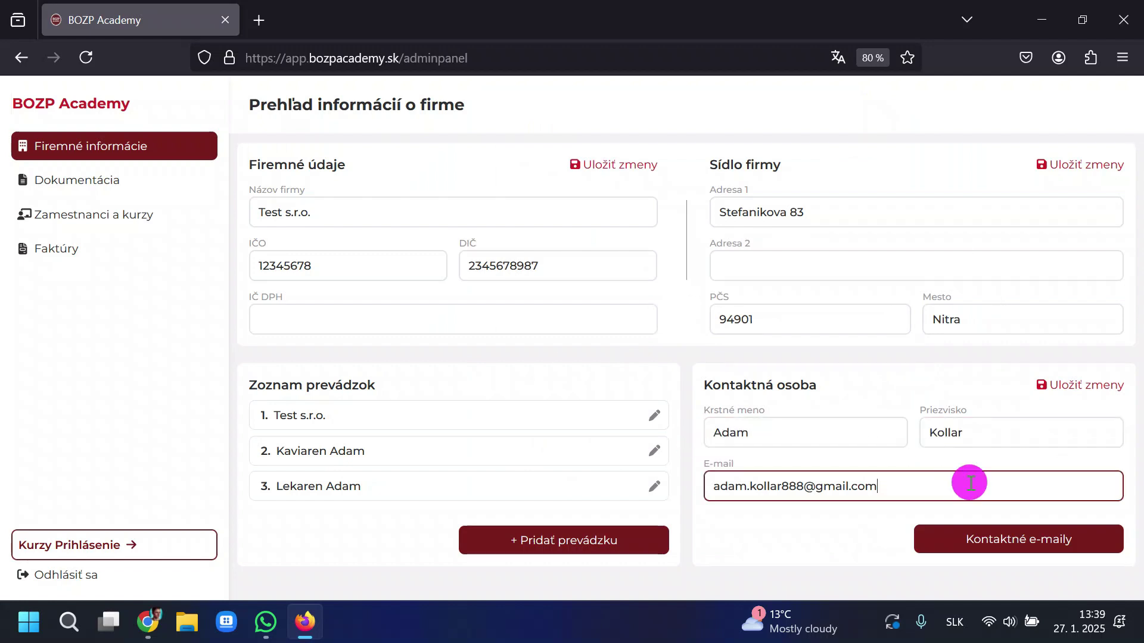
{"action": "key", "text": "ctrl+a"}
{"action": "left_click", "coordinate": [834, 529]}
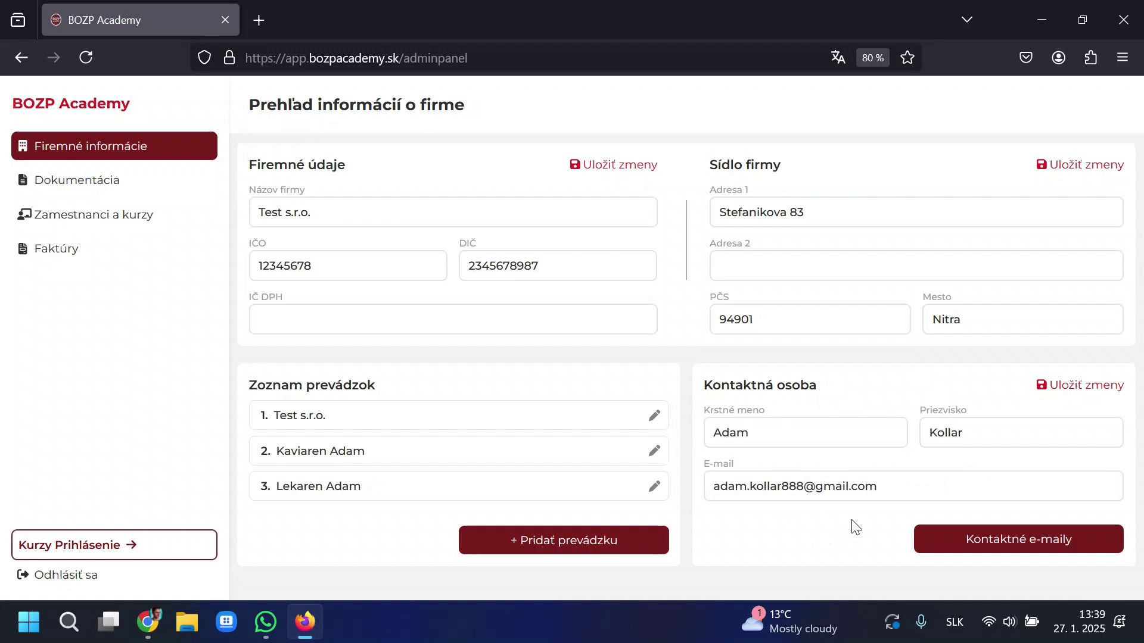
Open the Kontaktné e-maily window and close it without adding an address.
{"action": "left_click", "coordinate": [1014, 545]}
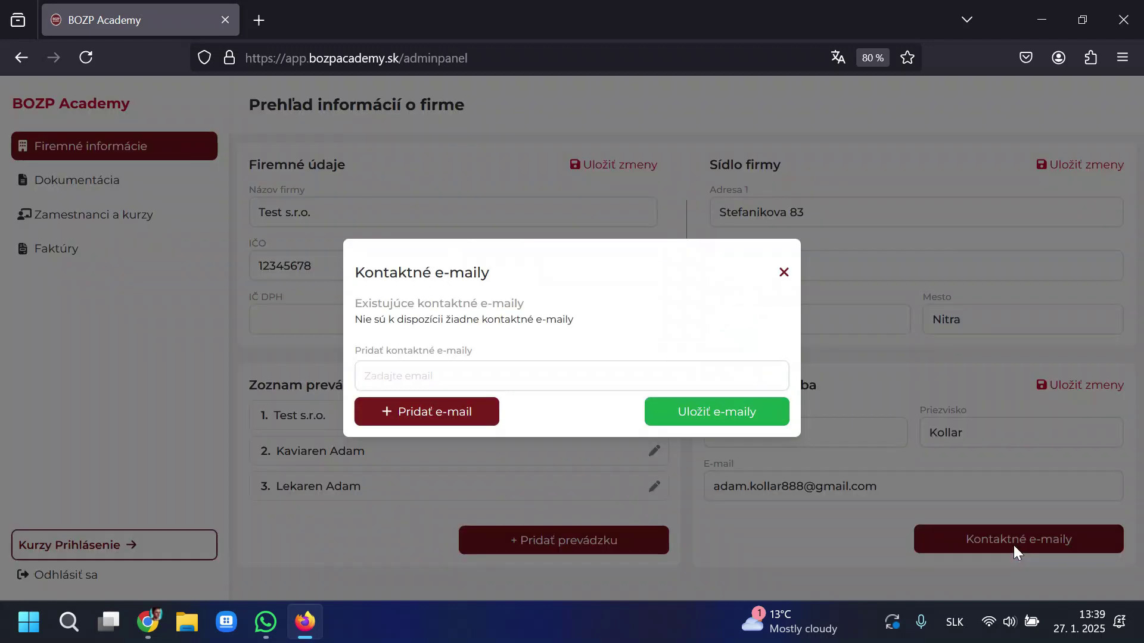
{"action": "left_click", "coordinate": [434, 373]}
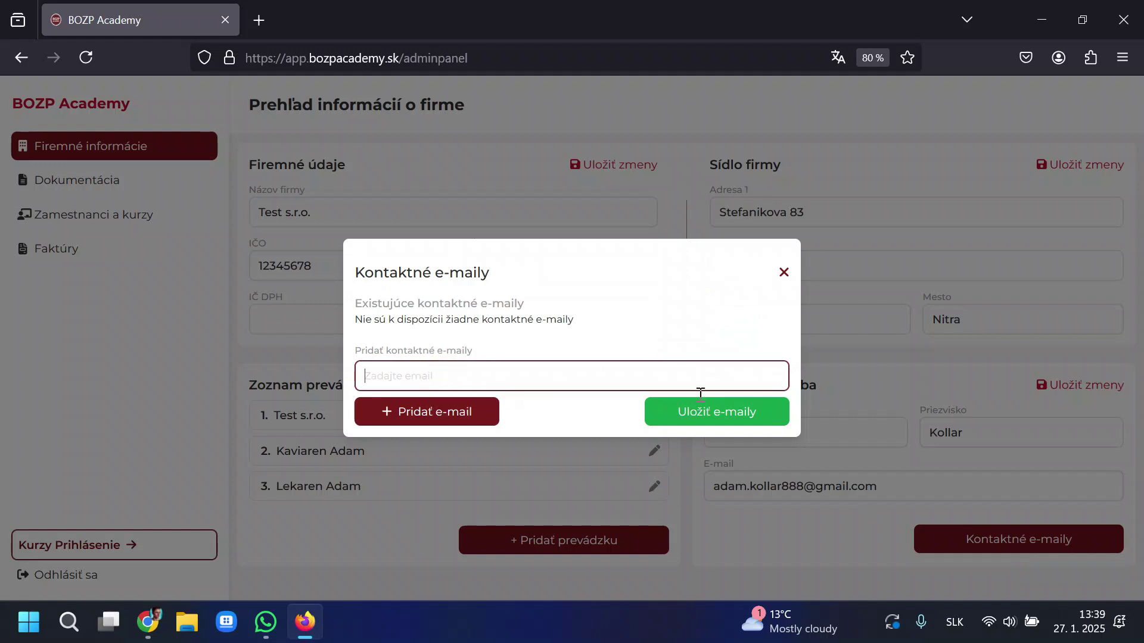
{"action": "left_click", "coordinate": [782, 274]}
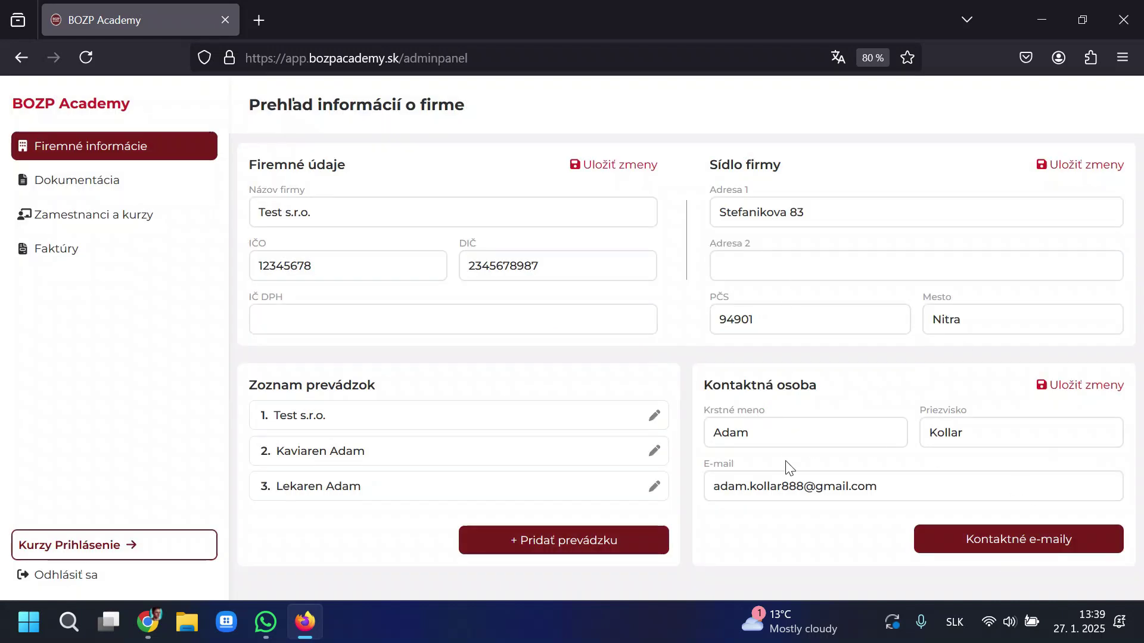
{"action": "left_click_drag", "start_coordinate": [911, 480], "coordinate": [651, 477]}
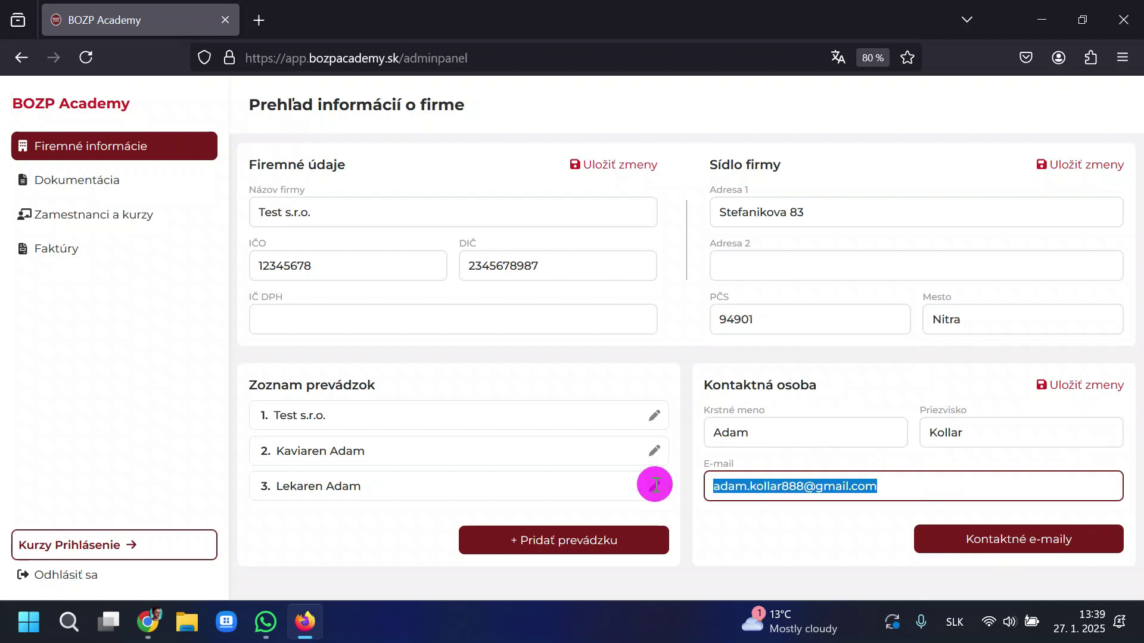
{"action": "left_click", "coordinate": [856, 545]}
View the Dokumentácia a Analýza rizík section, then the Zamestnanci a kurzy section.
{"action": "left_click", "coordinate": [97, 181]}
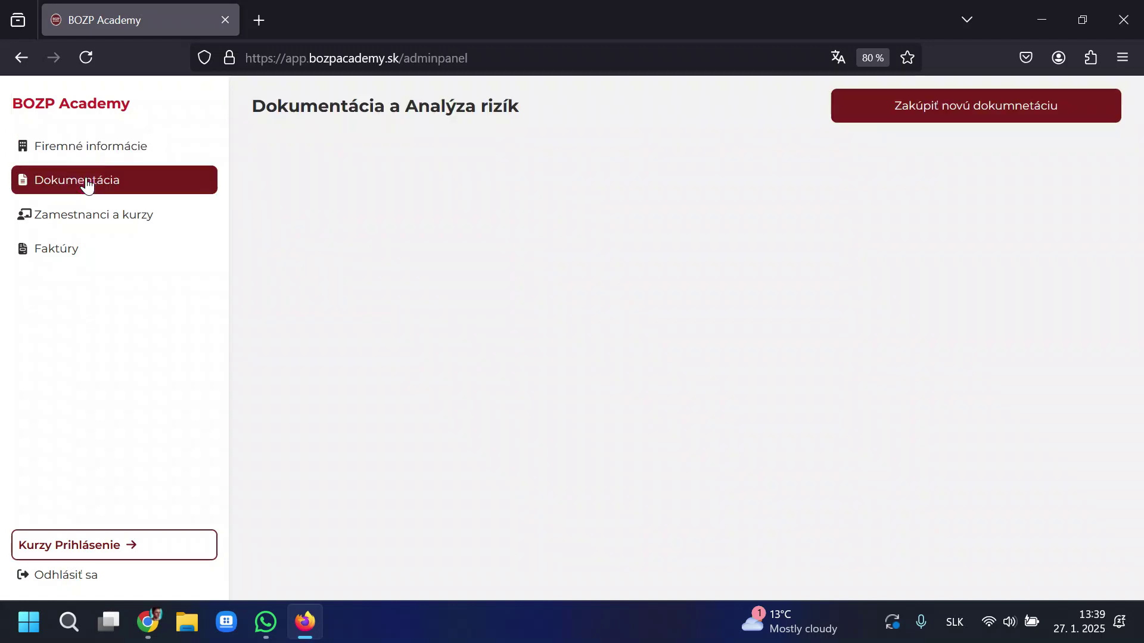
{"action": "double_click", "coordinate": [328, 117]}
{"action": "left_click", "coordinate": [528, 106]}
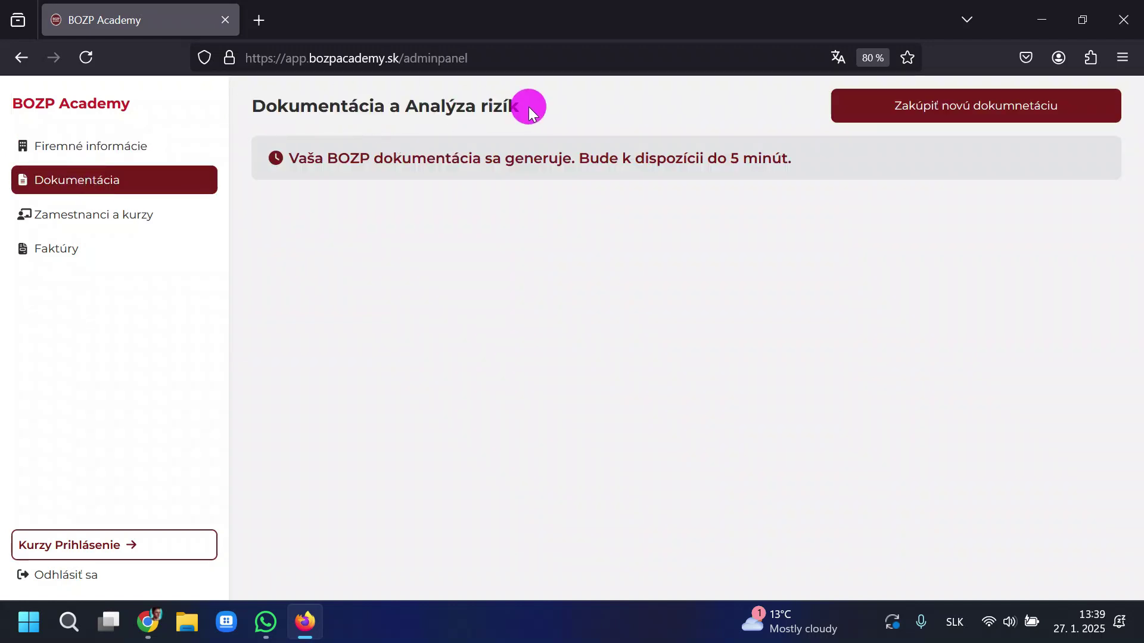
{"action": "left_click", "coordinate": [136, 225]}
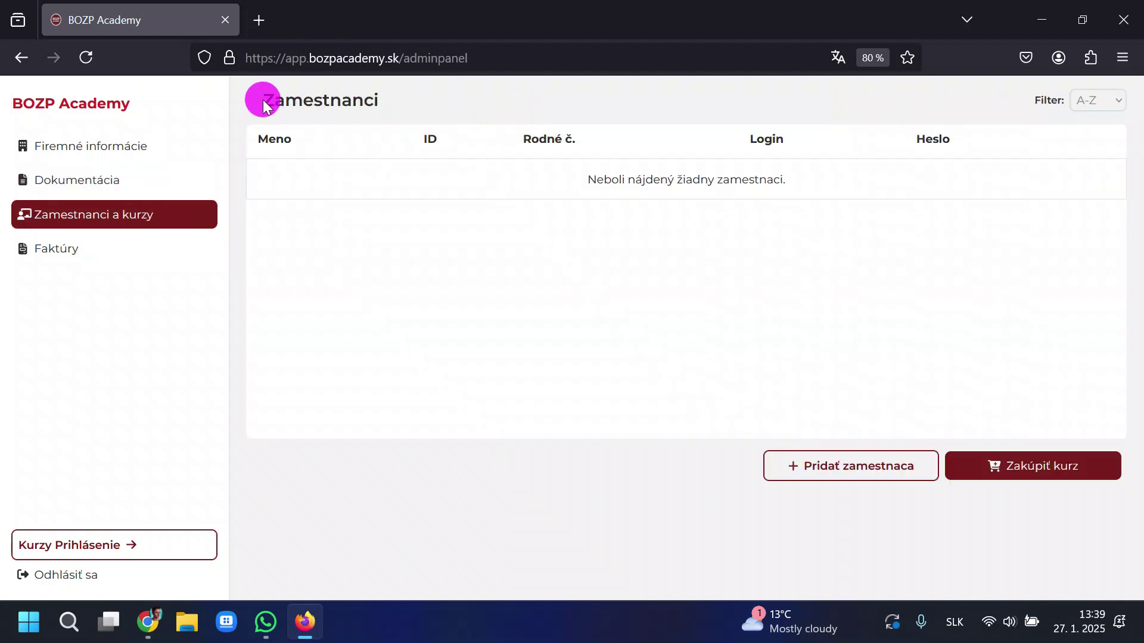
{"action": "left_click_drag", "start_coordinate": [257, 102], "coordinate": [449, 105]}
{"action": "left_click", "coordinate": [424, 226]}
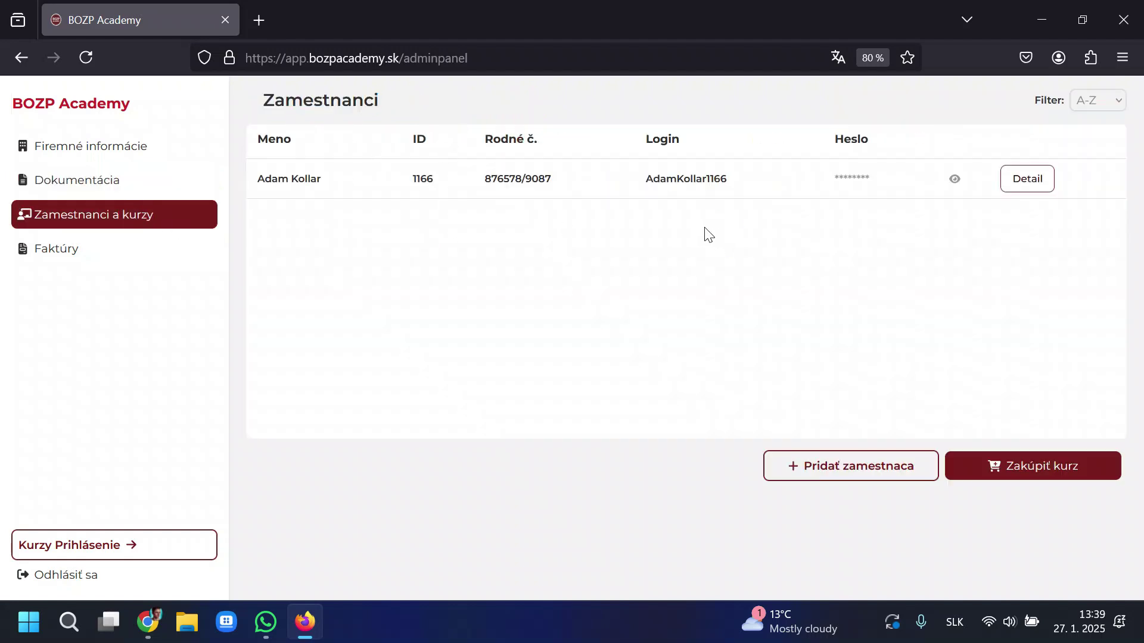
Switch among invoices, documentation and employees, ending on invoice EA250004 in Faktúry.
{"action": "left_click", "coordinate": [74, 251]}
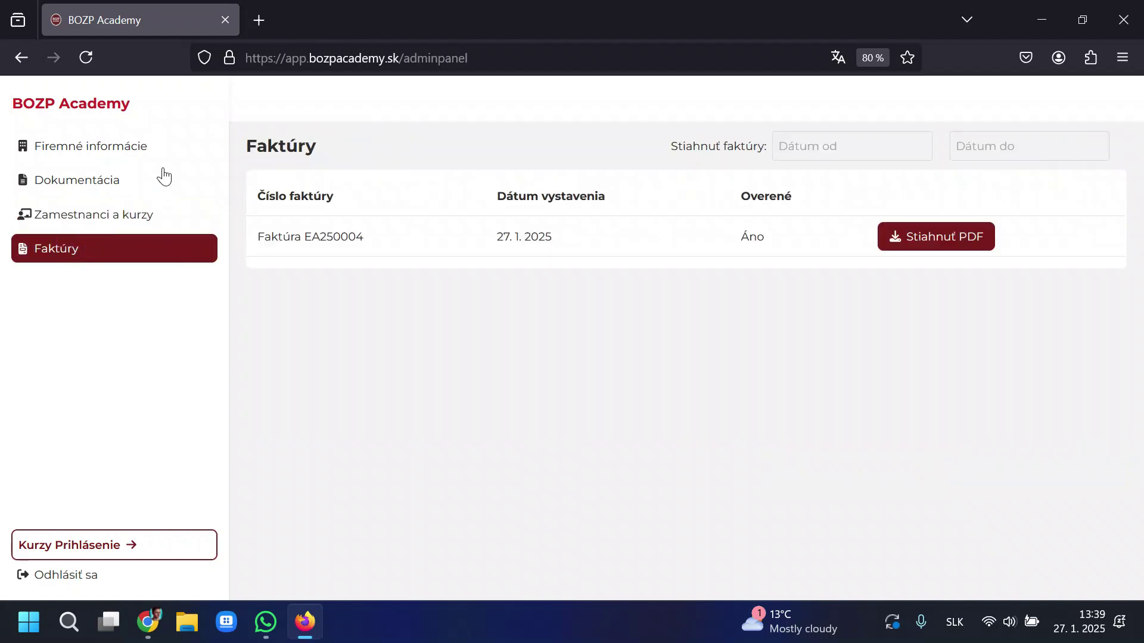
{"action": "left_click", "coordinate": [84, 184]}
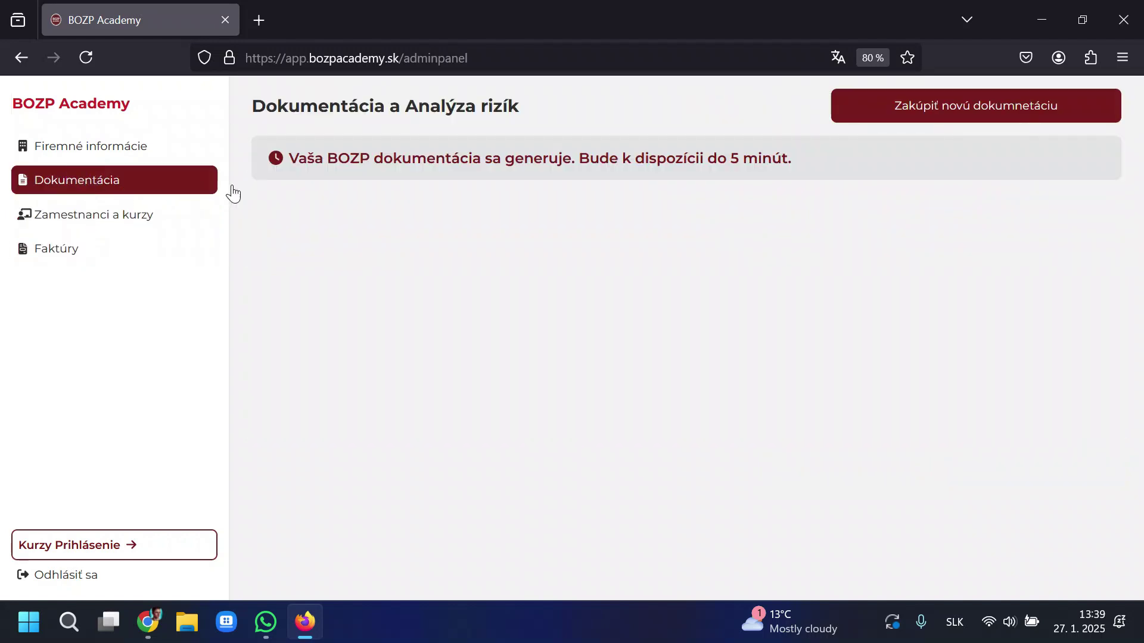
{"action": "left_click_drag", "start_coordinate": [266, 156], "coordinate": [824, 155]}
{"action": "left_click", "coordinate": [838, 154]}
{"action": "left_click", "coordinate": [62, 249]}
{"action": "left_click", "coordinate": [74, 215]}
{"action": "left_click", "coordinate": [71, 249]}
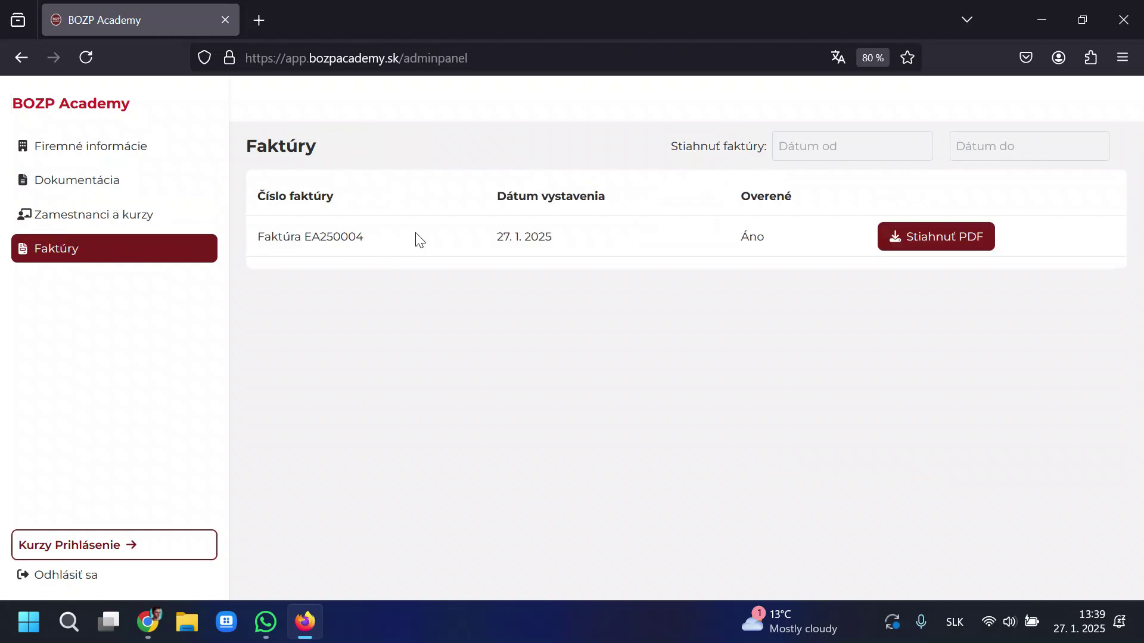
{"action": "left_click_drag", "start_coordinate": [257, 236], "coordinate": [813, 230]}
Open invoice EA250004 as a PDF, read through it at 100% zoom, and close its tab.
{"action": "double_click", "coordinate": [812, 230]}
{"action": "left_click", "coordinate": [909, 245]}
{"action": "scroll", "coordinate": [744, 265], "scroll_direction": "down", "scroll_amount": 3}
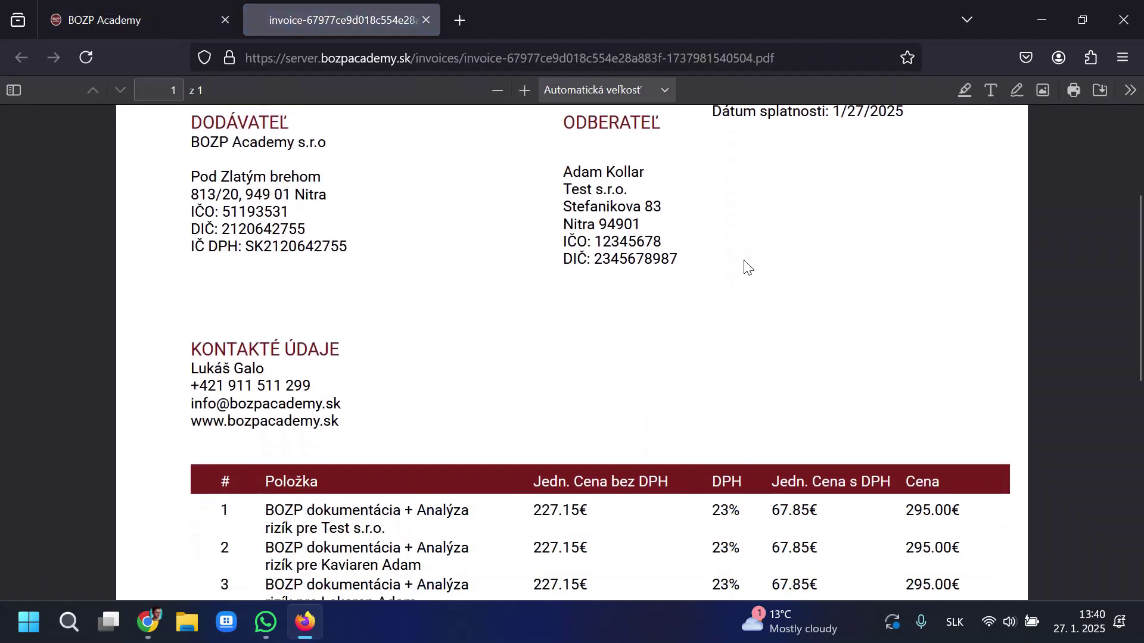
{"action": "scroll", "coordinate": [748, 268], "scroll_direction": "down", "scroll_amount": 3}
{"action": "key", "text": "ctrl+minus"}
{"action": "key", "text": "ctrl+minus"}
{"action": "scroll", "coordinate": [833, 357], "scroll_direction": "down", "scroll_amount": 3}
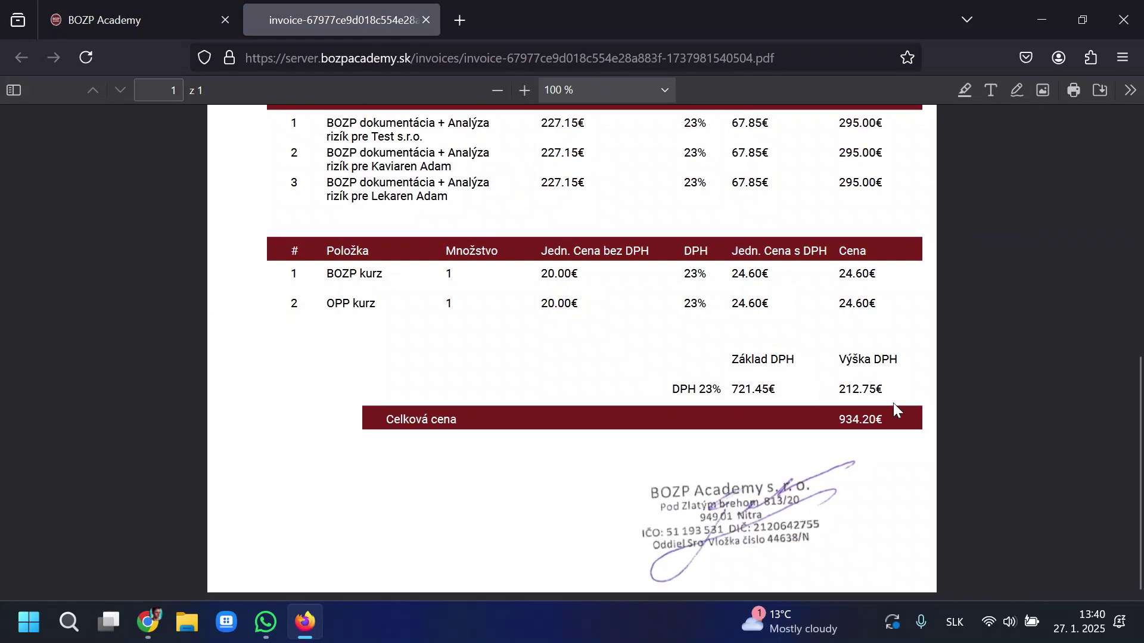
{"action": "left_click_drag", "start_coordinate": [842, 412], "coordinate": [925, 414]}
{"action": "left_click", "coordinate": [924, 413]}
{"action": "scroll", "coordinate": [861, 361], "scroll_direction": "up", "scroll_amount": 6}
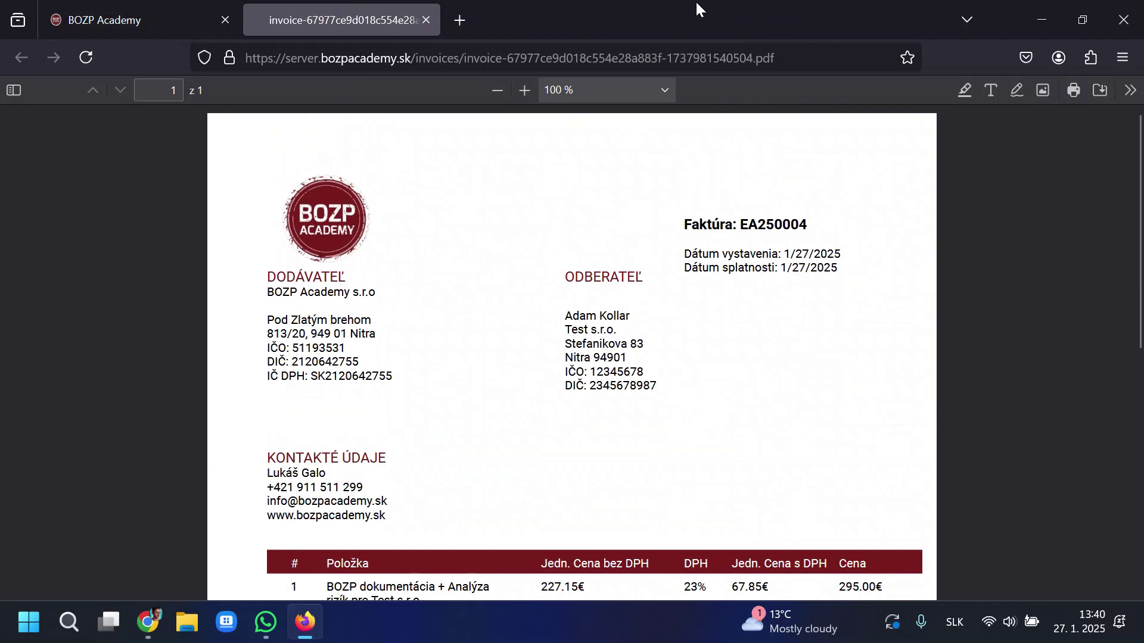
{"action": "left_click", "coordinate": [855, 22]}
{"action": "left_click", "coordinate": [426, 19]}
Go to Zamestnanci a kurzy and review the single registered employee's row.
{"action": "left_click", "coordinate": [652, 330]}
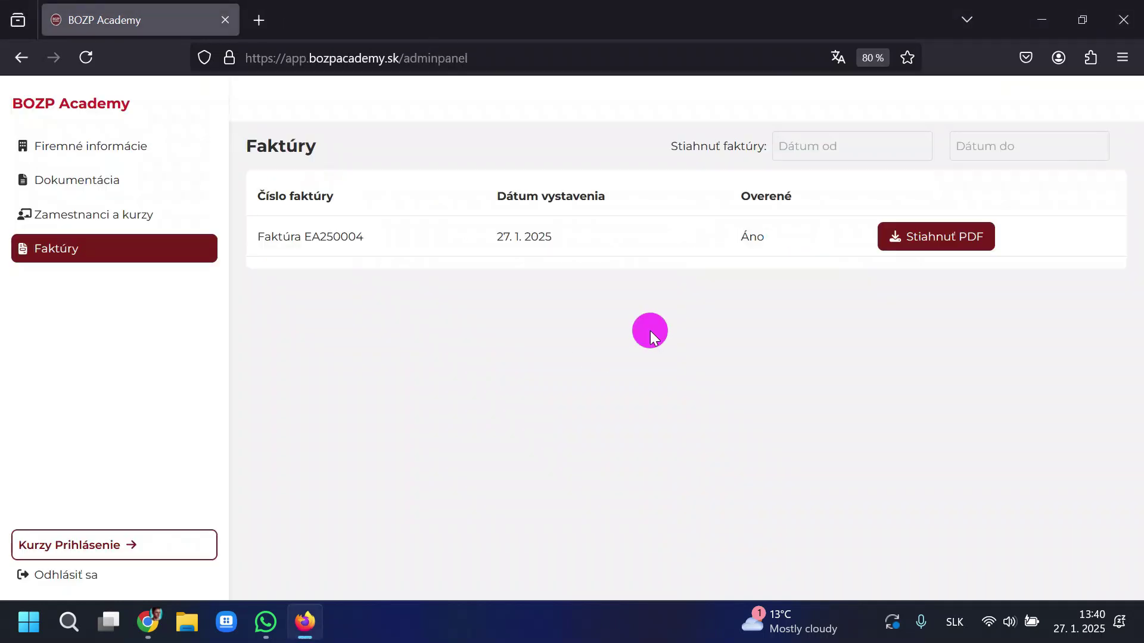
{"action": "left_click", "coordinate": [119, 215]}
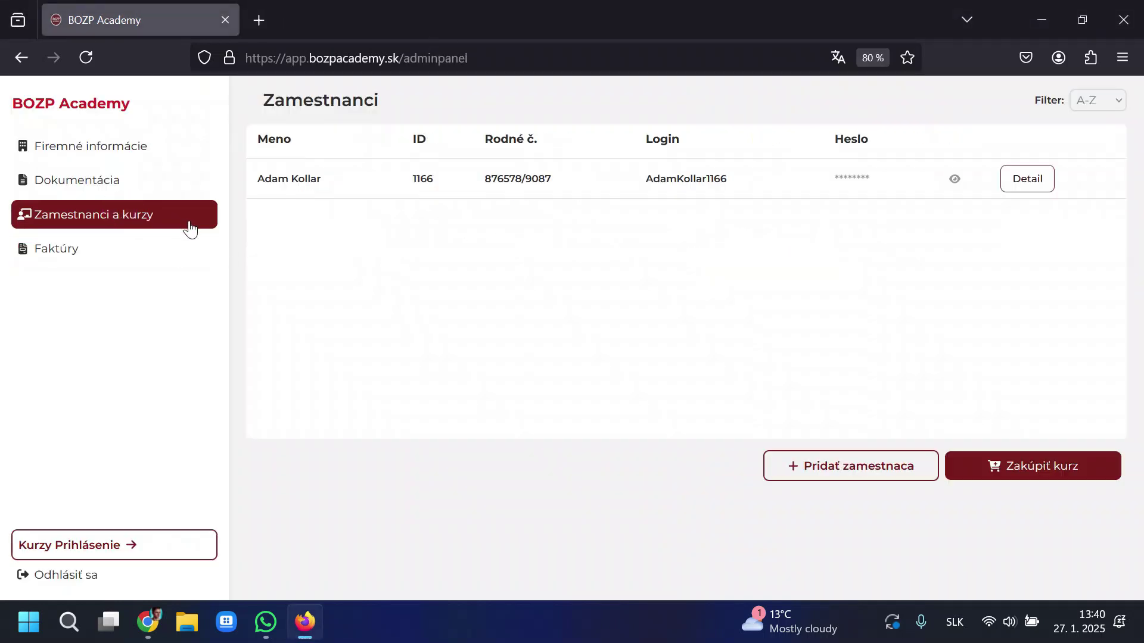
{"action": "left_click_drag", "start_coordinate": [255, 179], "coordinate": [876, 293]}
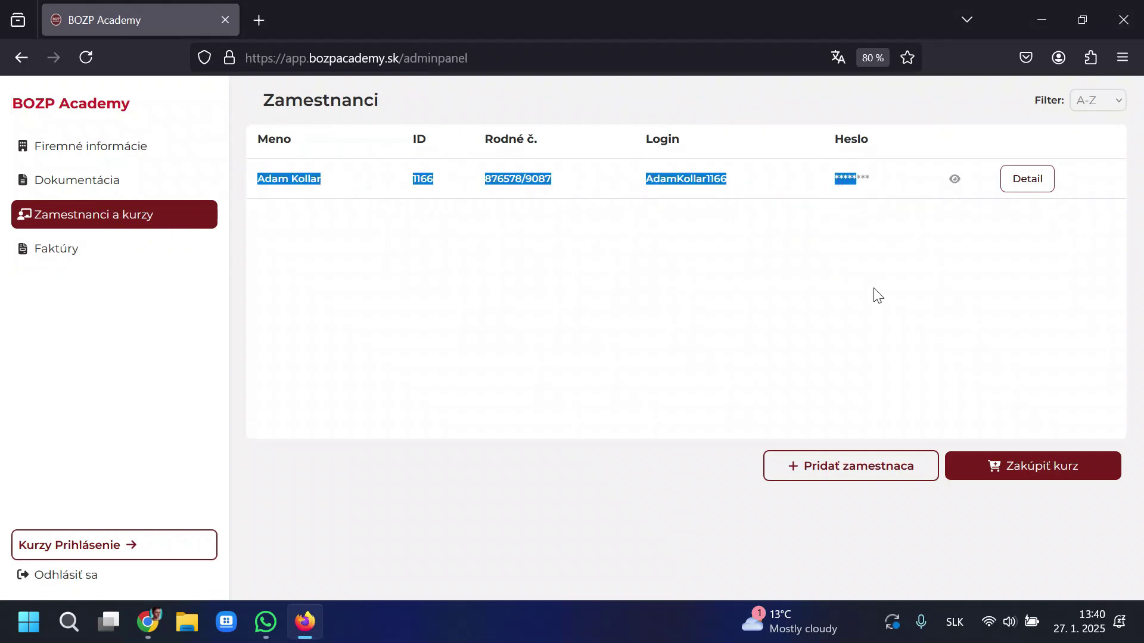
{"action": "left_click", "coordinate": [886, 308]}
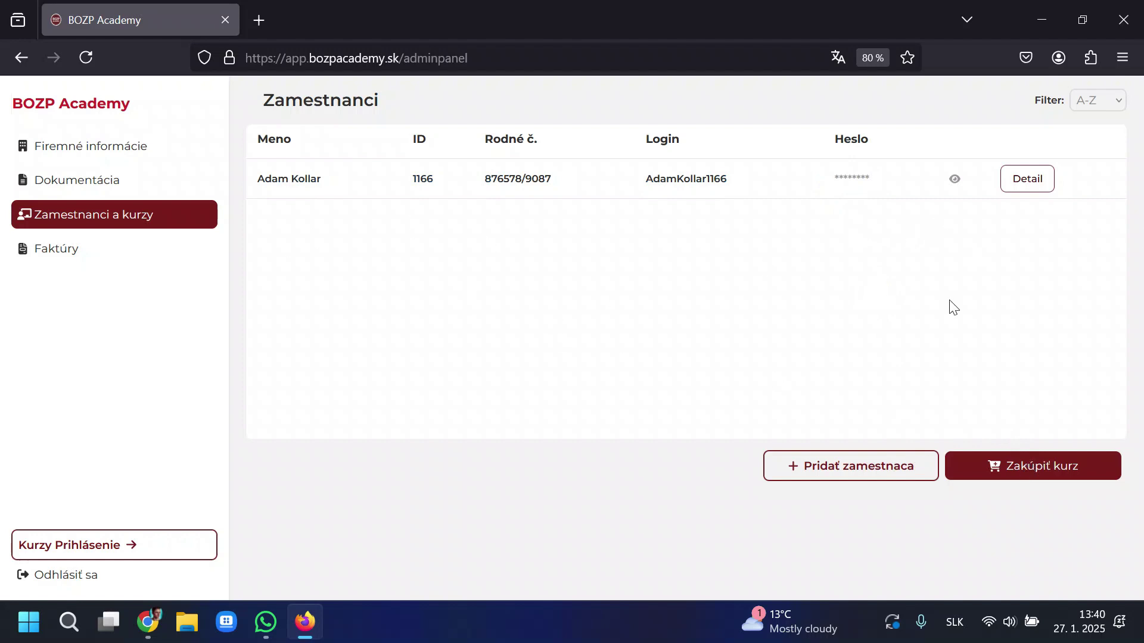
Add a new employee row with the employee's full name and birth number.
{"action": "left_click", "coordinate": [855, 474]}
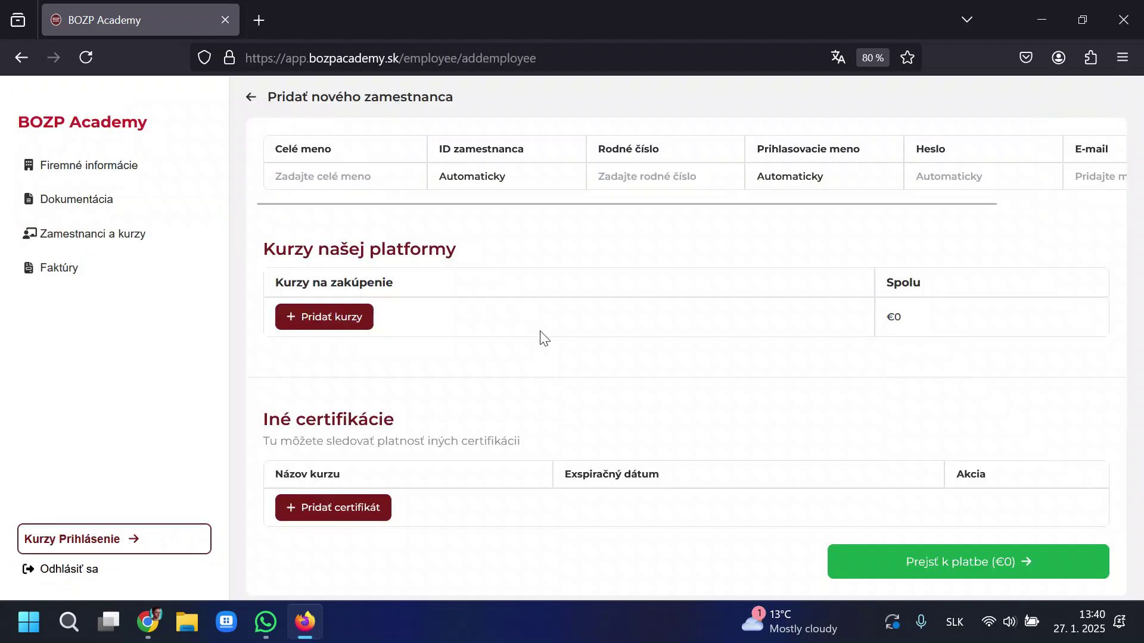
{"action": "left_click", "coordinate": [364, 180]}
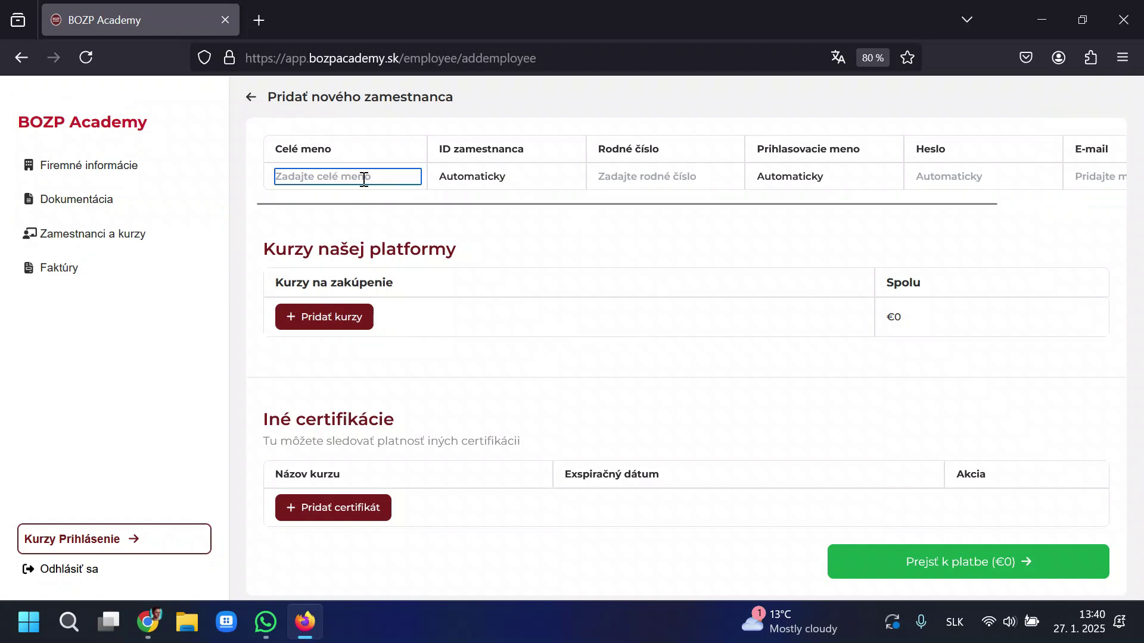
{"action": "scroll", "coordinate": [369, 180], "scroll_direction": "right", "scroll_amount": 3}
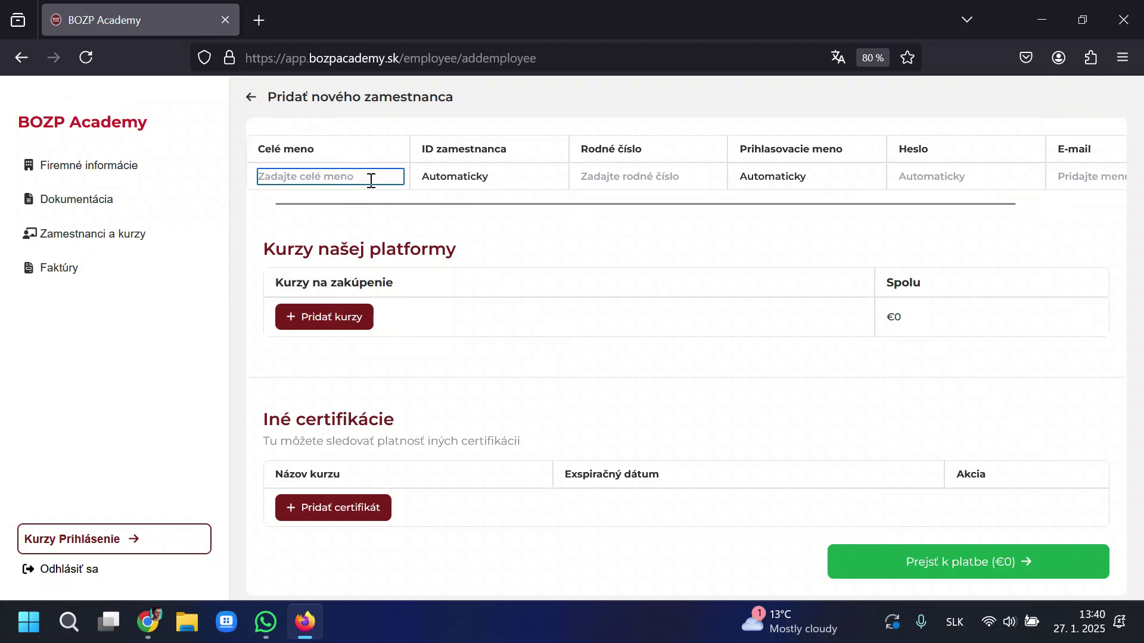
{"action": "scroll", "coordinate": [371, 180], "scroll_direction": "left", "scroll_amount": 3}
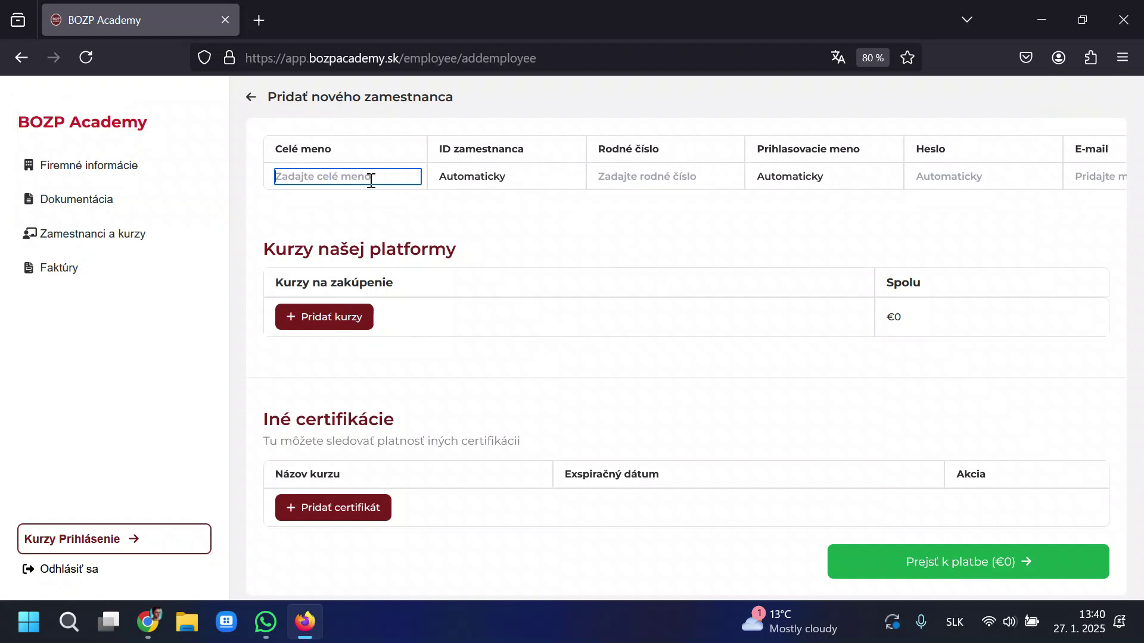
{"action": "type", "text": "Jozef Mrkvicka"}
{"action": "key", "text": "Tab"}
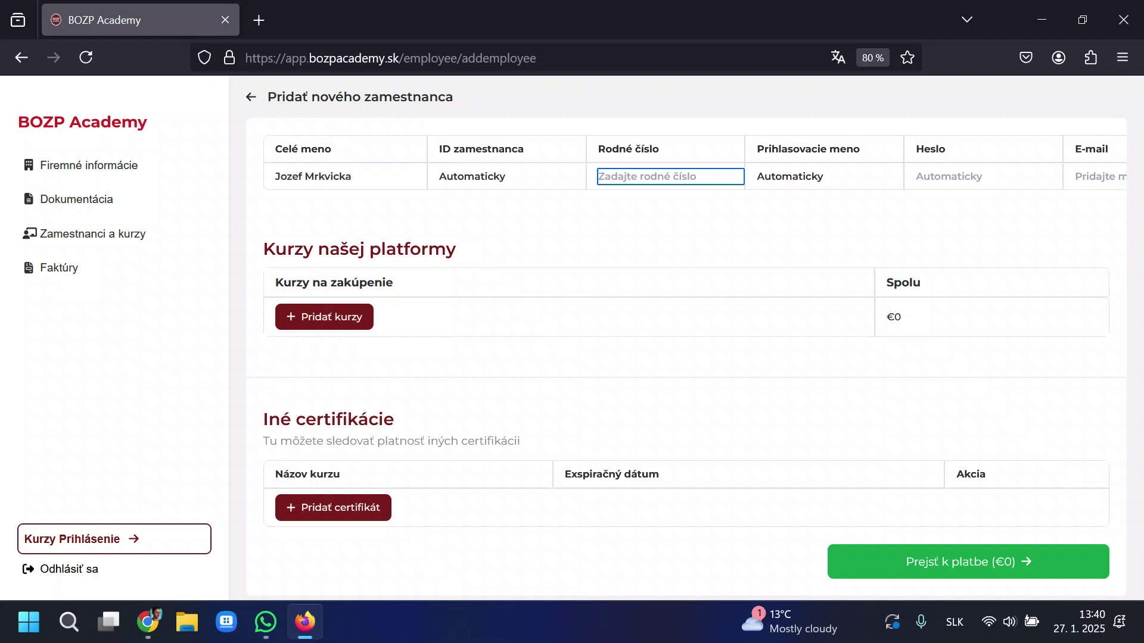
{"action": "type", "text": "876543/7777"}
{"action": "key", "text": "Tab"}
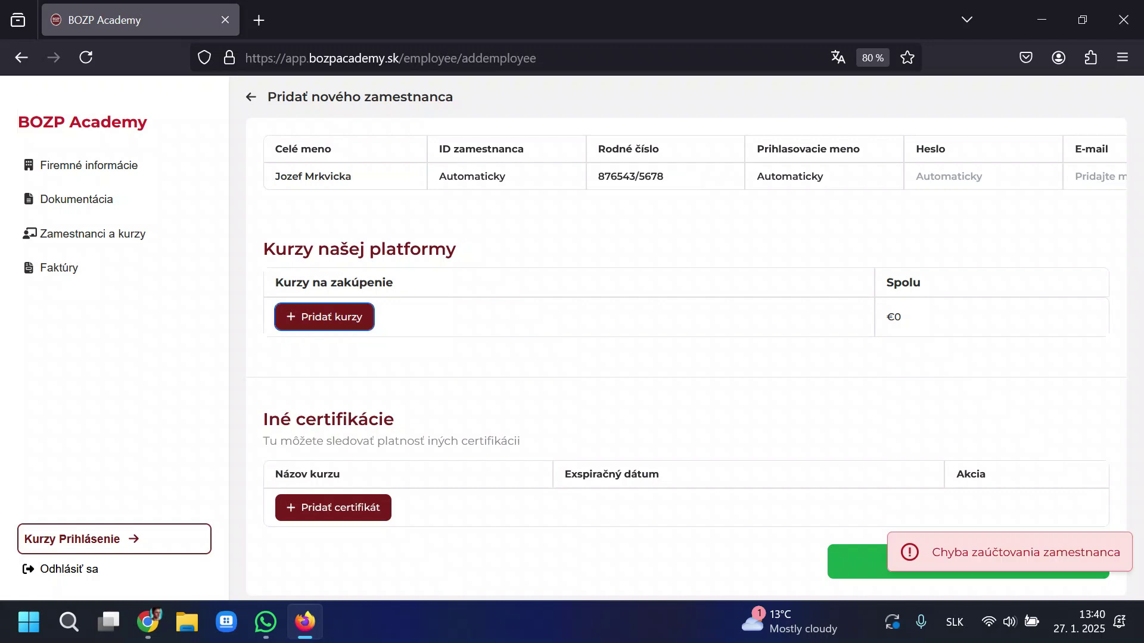
Inspect the auto-generated login and password for the new employee.
{"action": "left_click_drag", "start_coordinate": [713, 178], "coordinate": [636, 177]}
{"action": "left_click", "coordinate": [816, 177]}
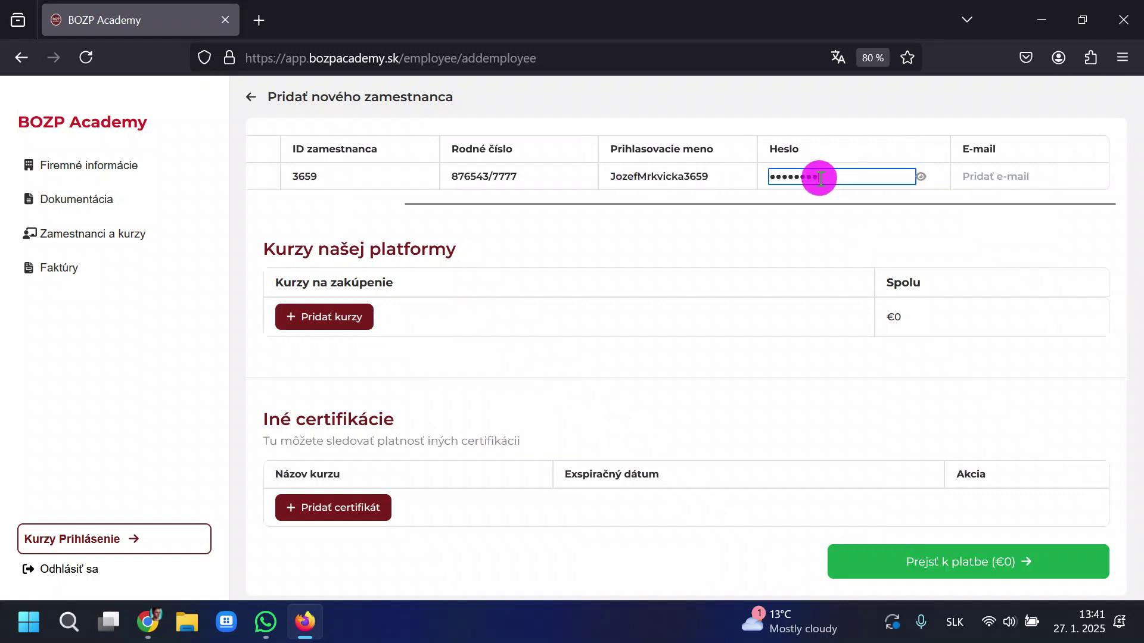
{"action": "left_click_drag", "start_coordinate": [817, 177], "coordinate": [765, 178]}
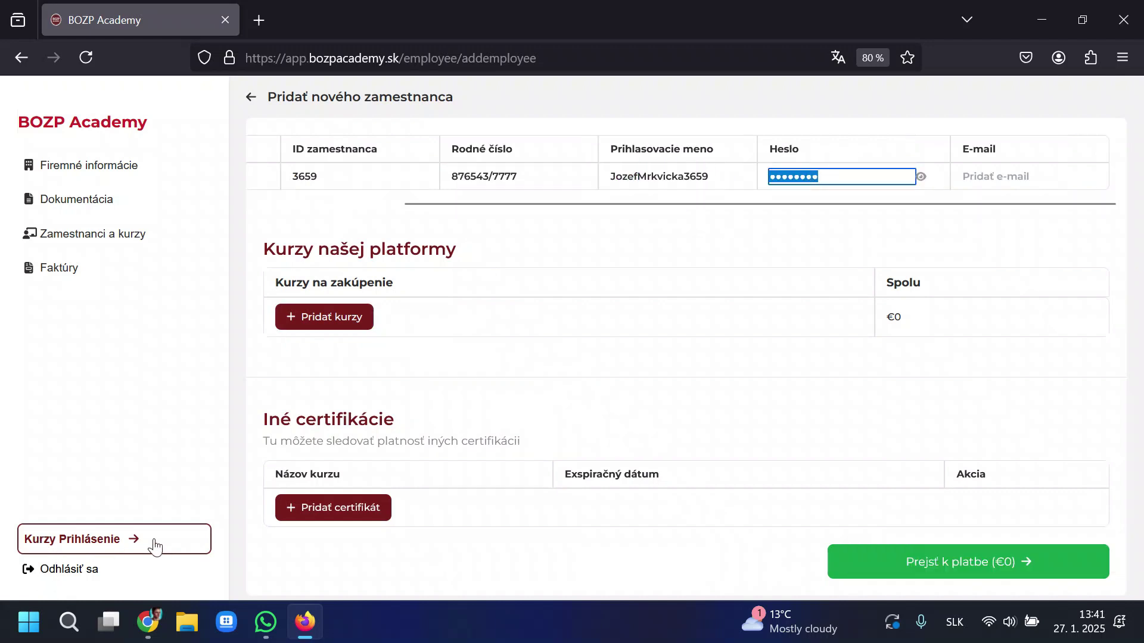
{"action": "left_click", "coordinate": [625, 241]}
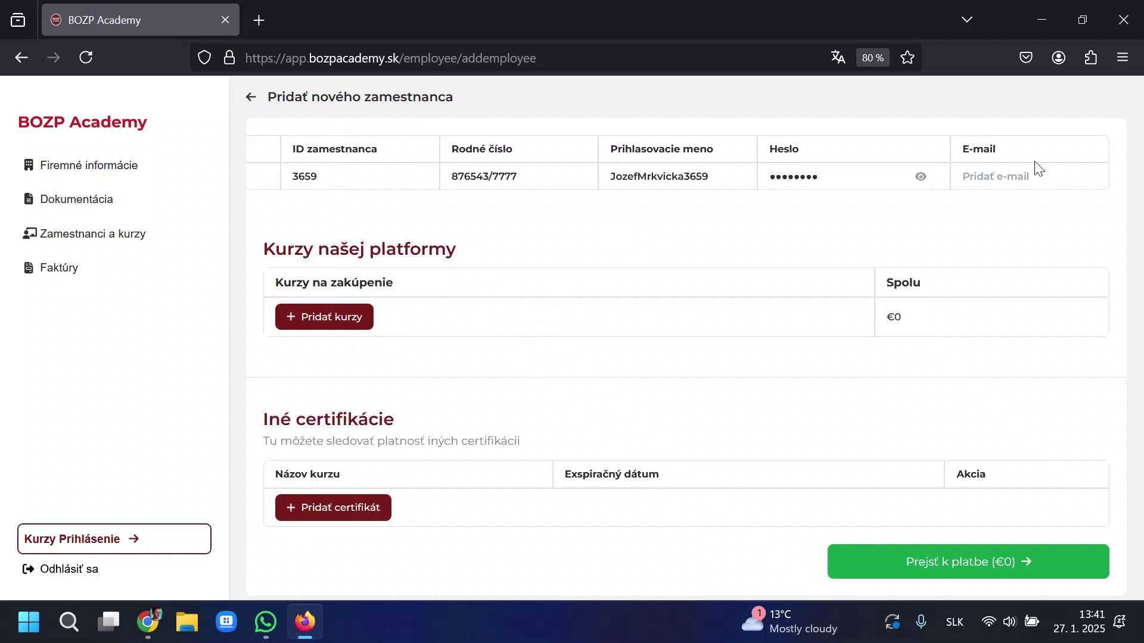
{"action": "left_click", "coordinate": [1007, 178]}
Open the Kurzy Prihlásenie course login page in a second tab, then select the generated login.
{"action": "left_click", "coordinate": [120, 541]}
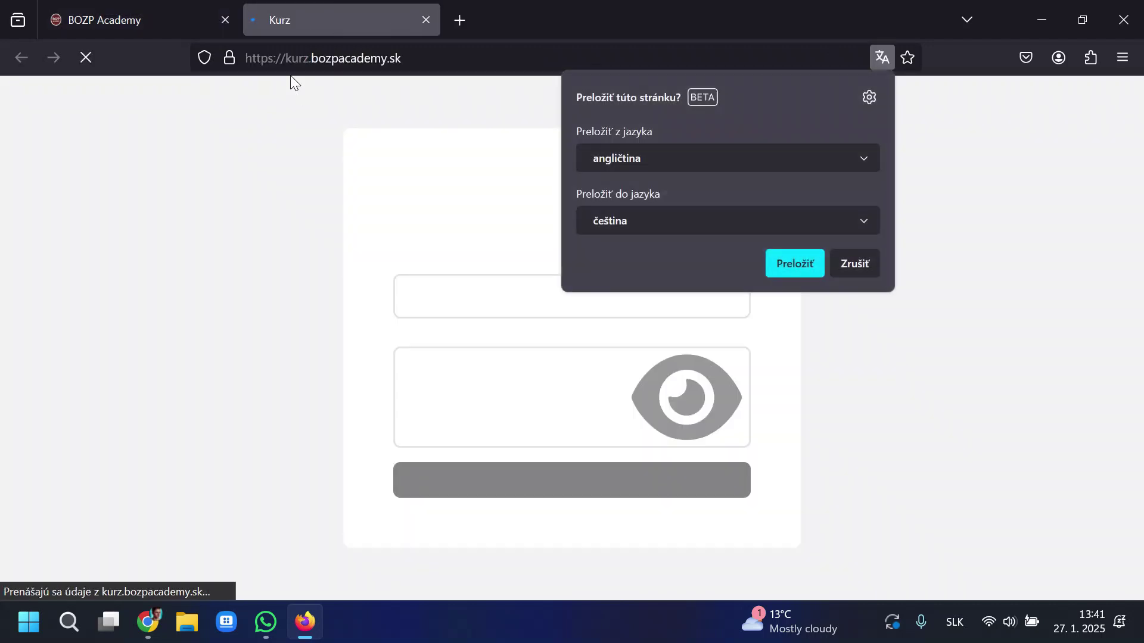
{"action": "key", "text": "ctrl+shift+Tab"}
{"action": "left_click", "coordinate": [325, 11]}
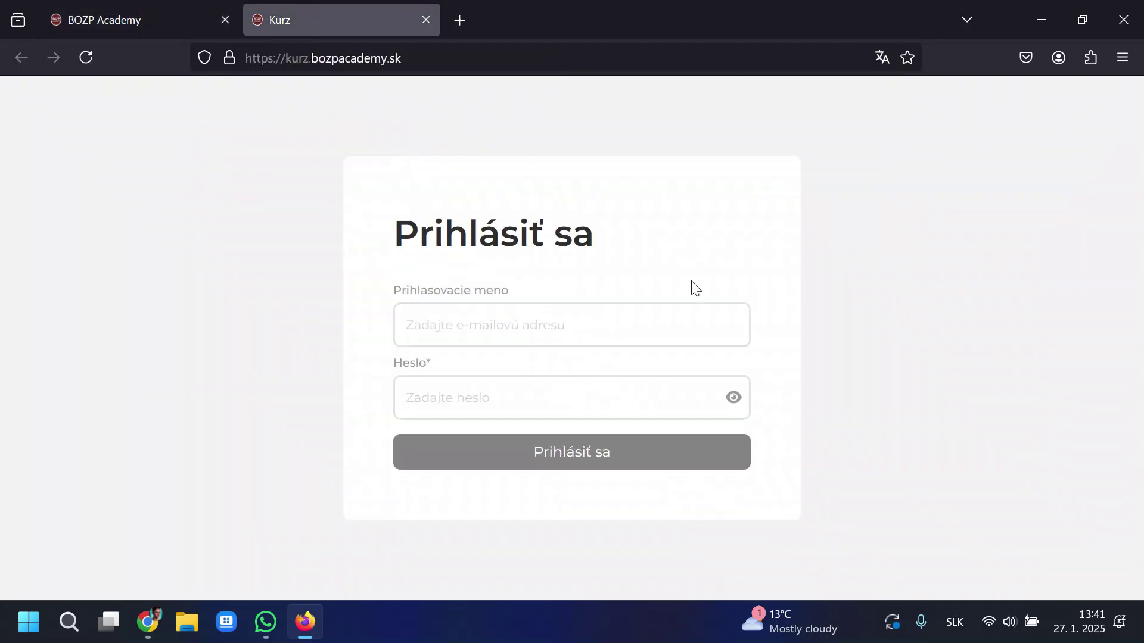
{"action": "left_click", "coordinate": [140, 9]}
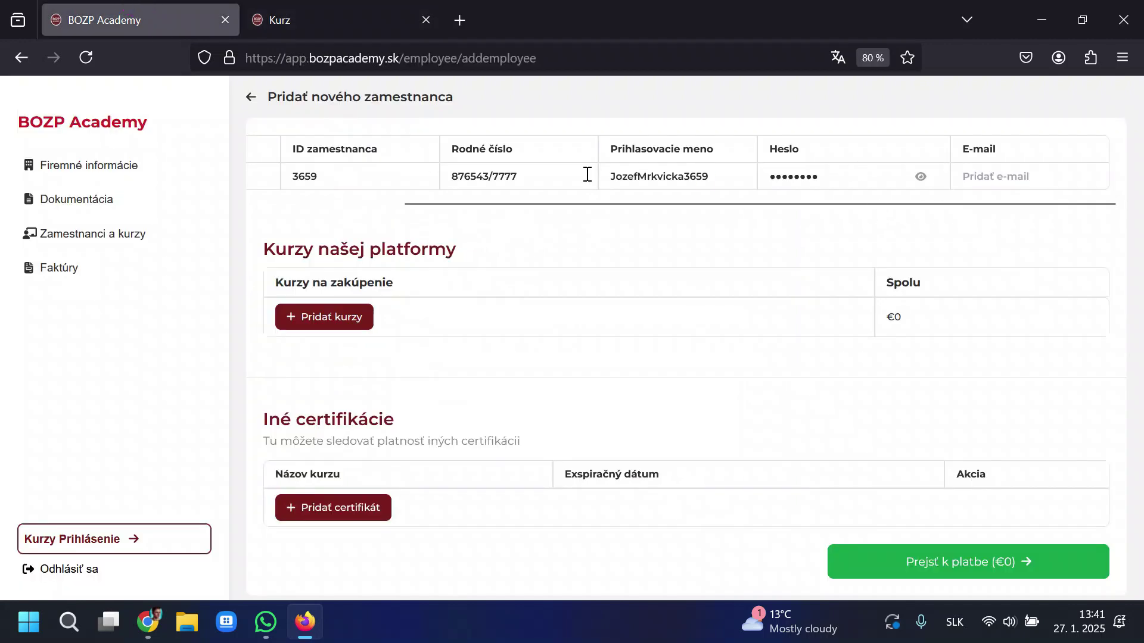
{"action": "left_click", "coordinate": [965, 176]}
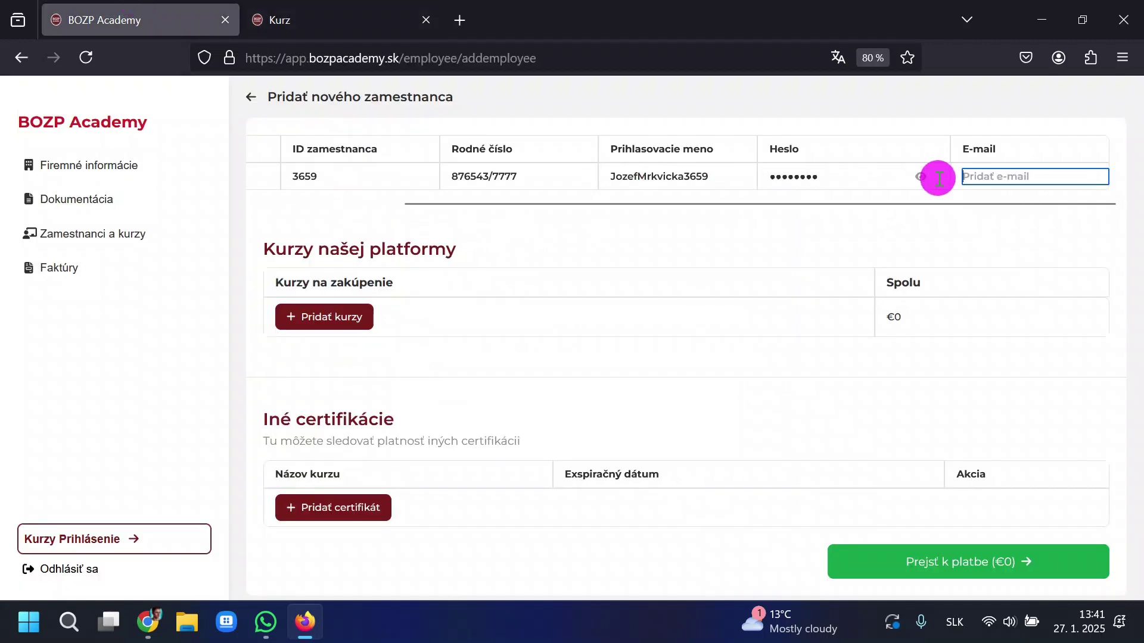
{"action": "left_click", "coordinate": [724, 171]}
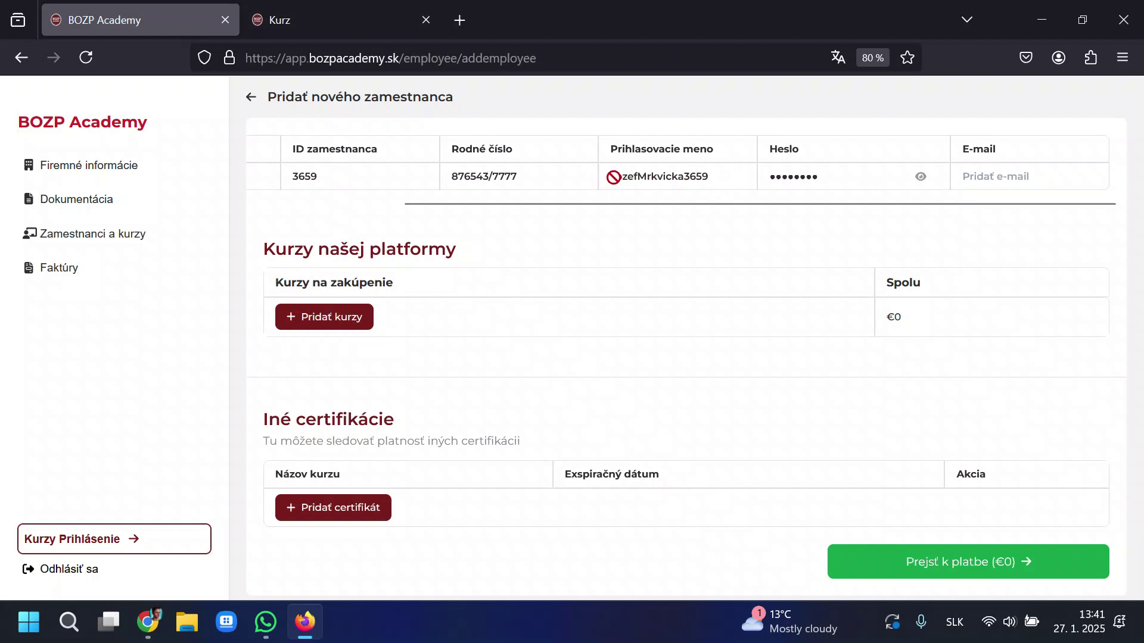
{"action": "left_click_drag", "start_coordinate": [633, 176], "coordinate": [608, 173]}
{"action": "key", "text": "ctrl+c"}
Paste the login into the course sign-in, then reveal and copy the generated password.
{"action": "left_click", "coordinate": [337, 10]}
{"action": "key", "text": "ctrl+v"}
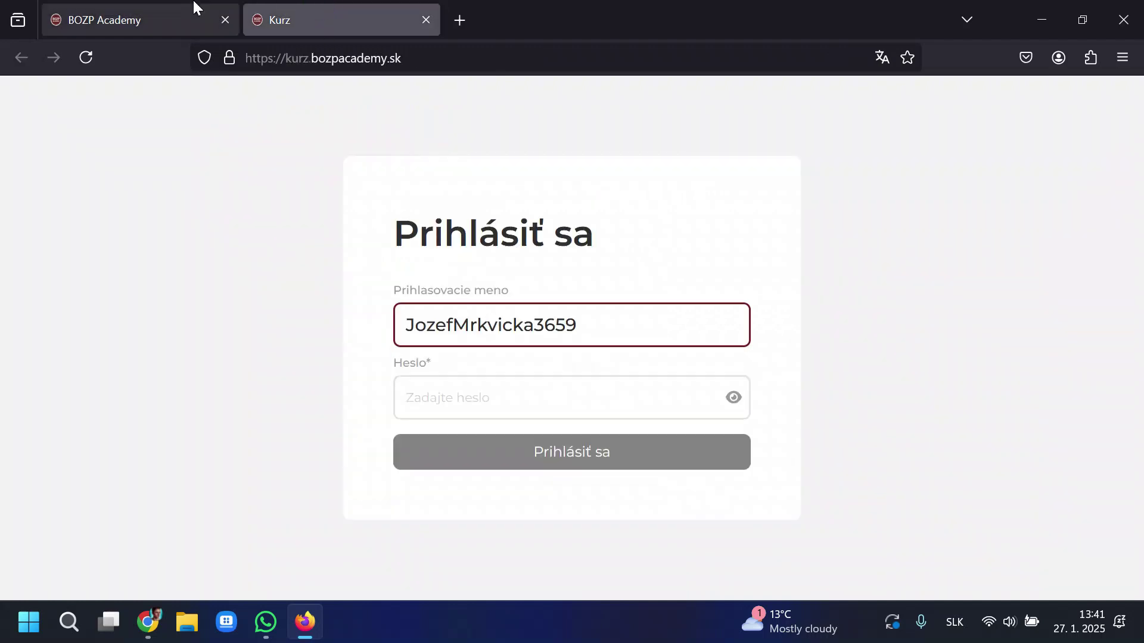
{"action": "left_click", "coordinate": [191, 9]}
{"action": "left_click", "coordinate": [922, 176]}
{"action": "double_click", "coordinate": [868, 179]}
{"action": "key", "text": "ctrl+c"}
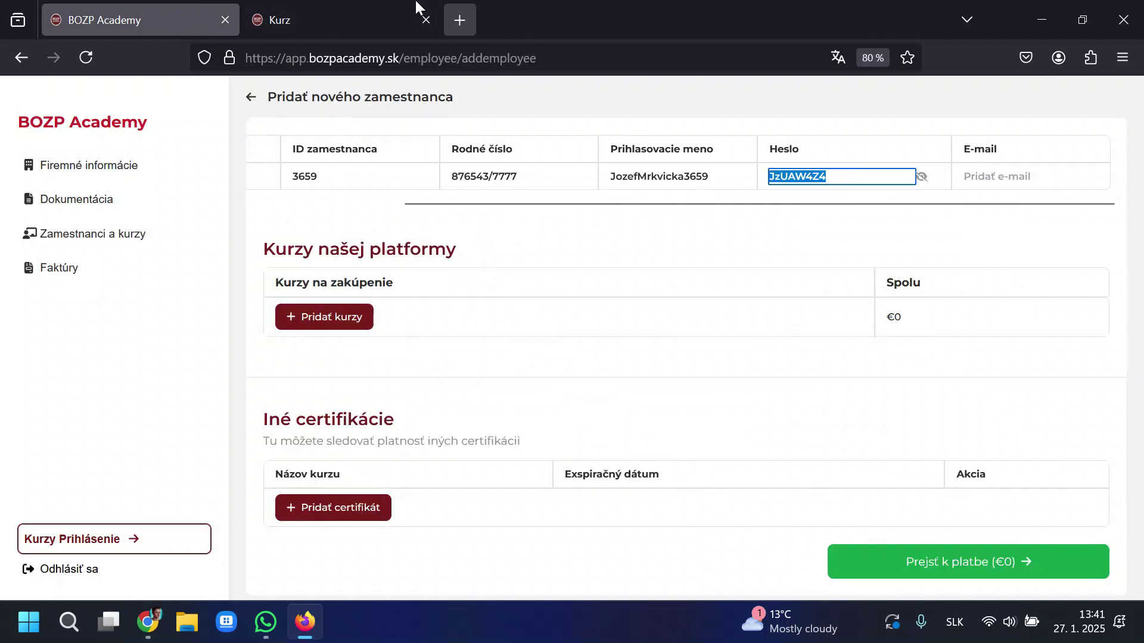
Sign in to the course site with the pasted password, declining to save it, and return to the form.
{"action": "left_click", "coordinate": [393, 11]}
{"action": "left_click", "coordinate": [548, 394]}
{"action": "key", "text": "ctrl+v"}
{"action": "left_click", "coordinate": [541, 470]}
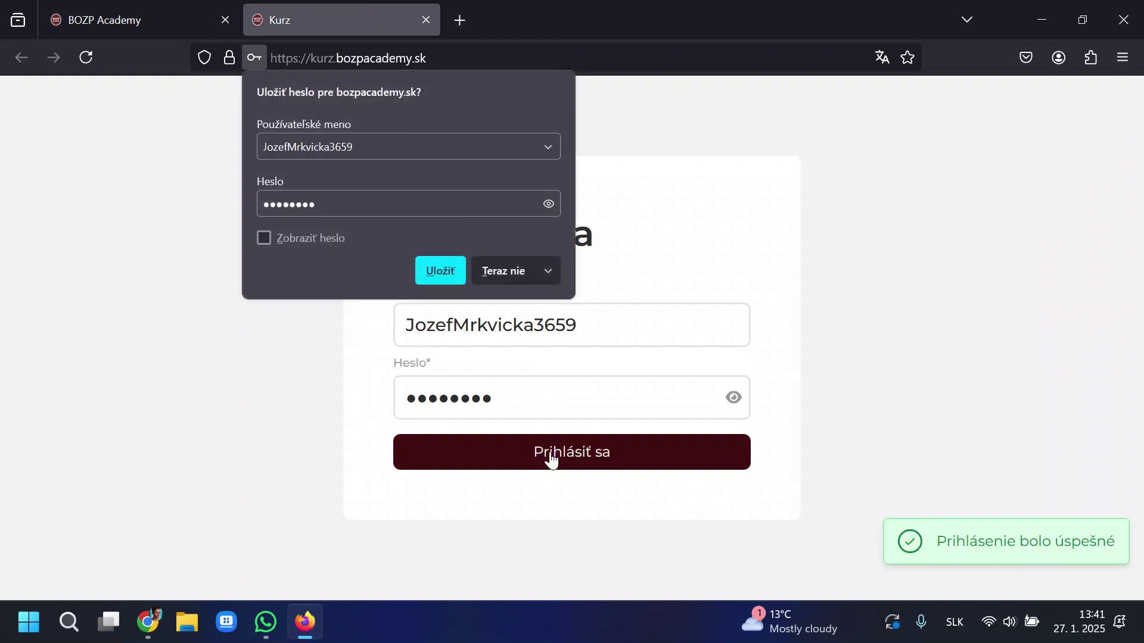
{"action": "left_click", "coordinate": [484, 282]}
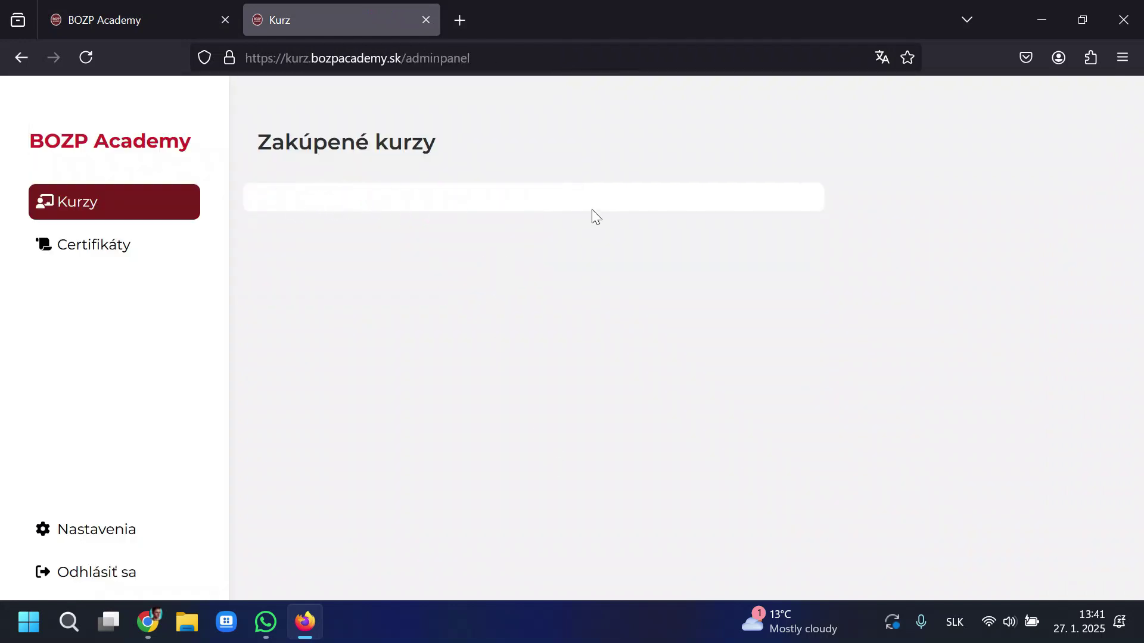
{"action": "left_click", "coordinate": [84, 12]}
{"action": "left_click", "coordinate": [579, 357]}
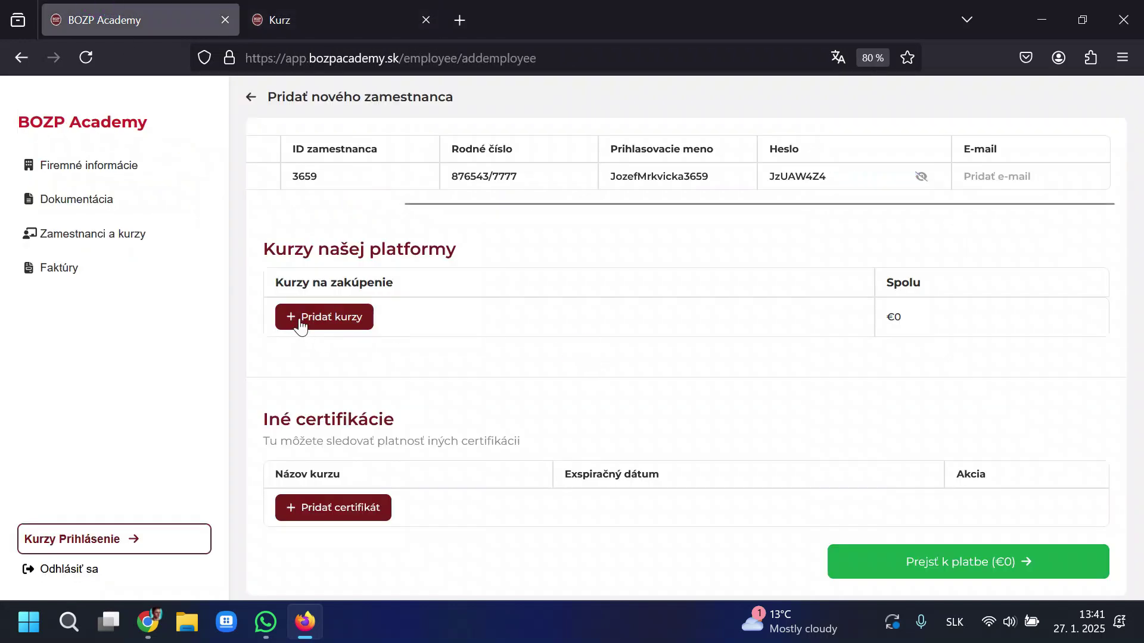
Add the BOZP course to the new employee's order and proceed to payment.
{"action": "left_click", "coordinate": [334, 321]}
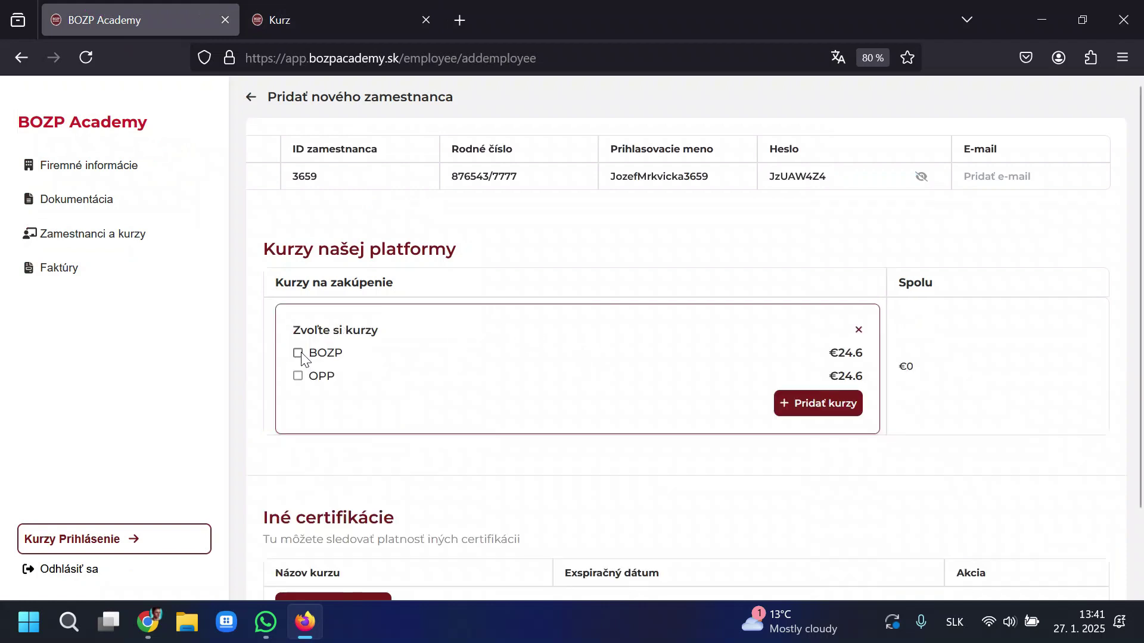
{"action": "left_click", "coordinate": [298, 353]}
{"action": "left_click", "coordinate": [801, 403]}
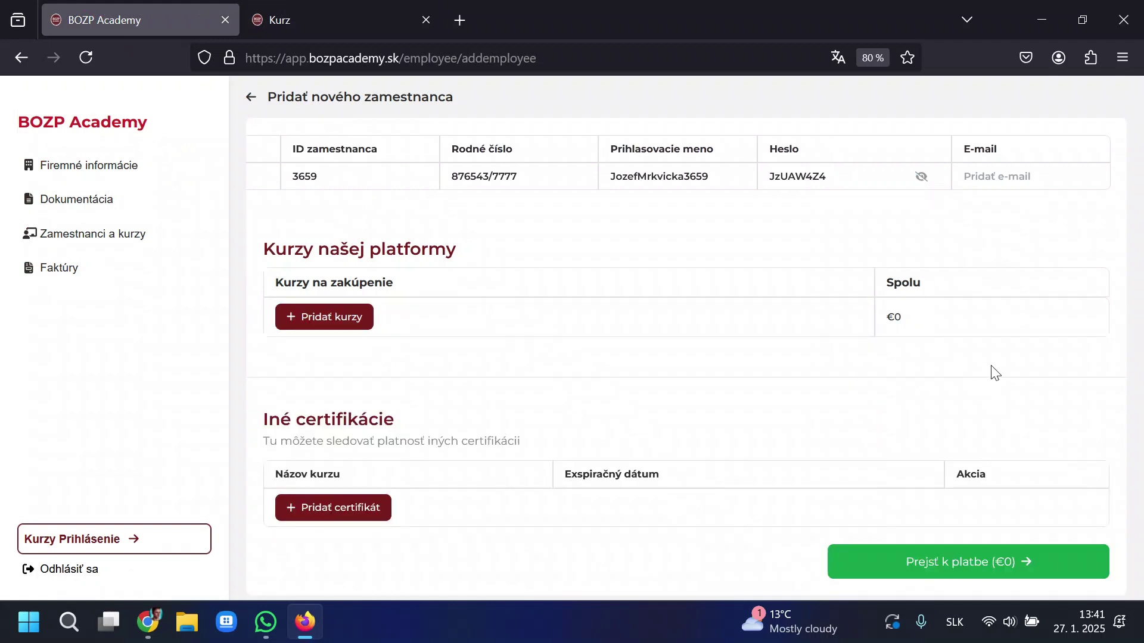
{"action": "scroll", "coordinate": [967, 498], "scroll_direction": "down", "scroll_amount": 1}
{"action": "left_click", "coordinate": [983, 562]}
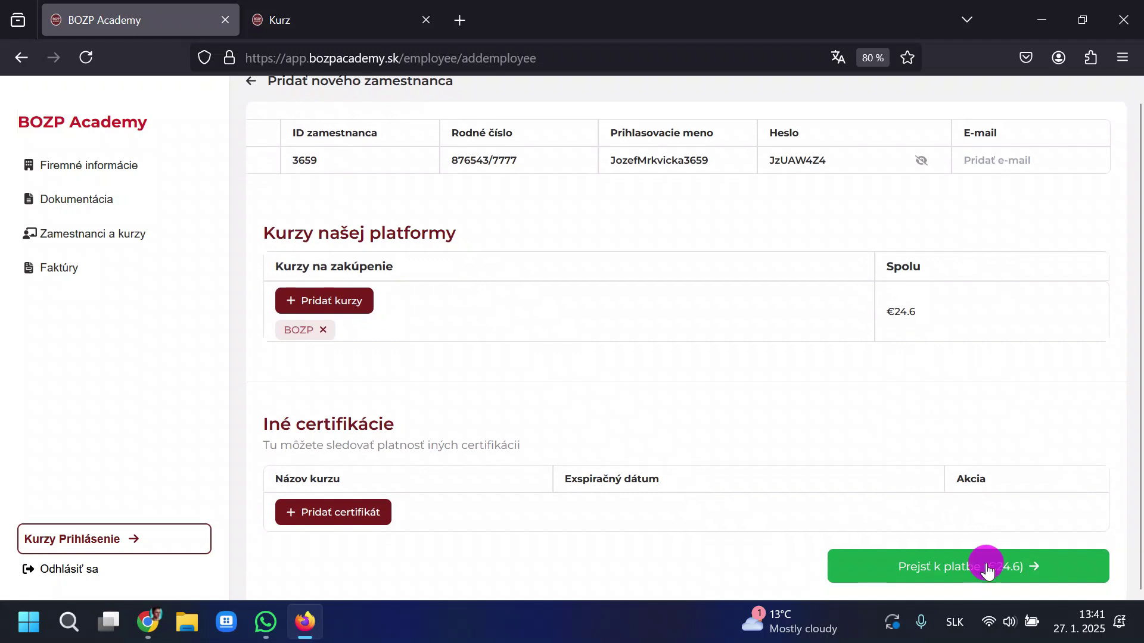
Pay €24.60 by card, entering the card number and accepting the terms.
{"action": "left_click", "coordinate": [498, 274]}
{"action": "left_click", "coordinate": [650, 198]}
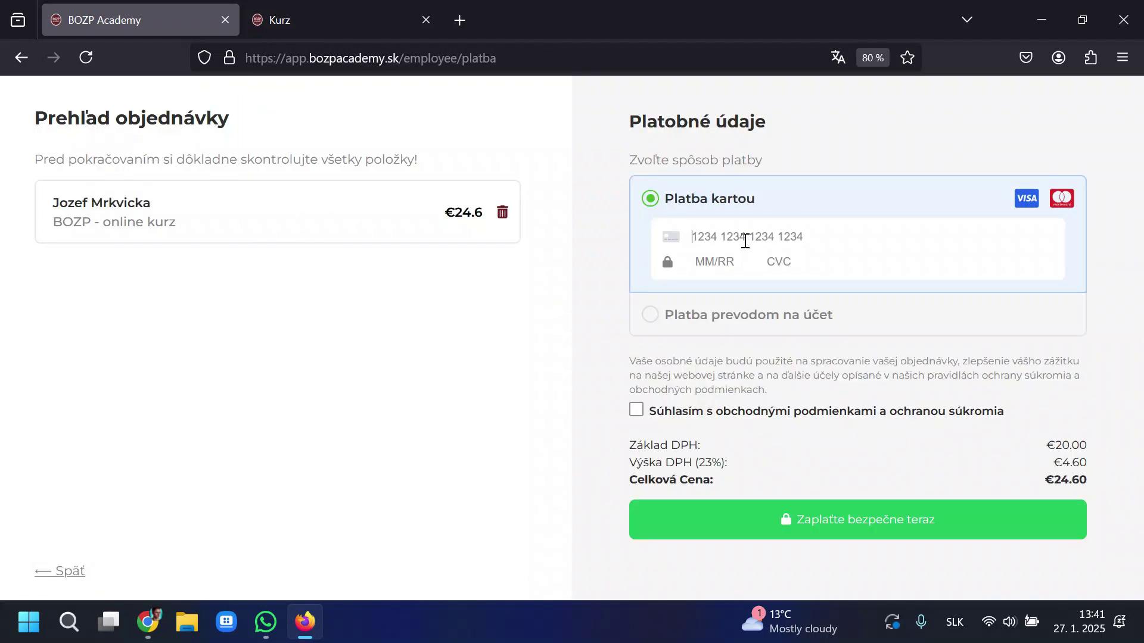
{"action": "left_click", "coordinate": [745, 241]}
{"action": "type", "text": "42"}
{"action": "type", "text": "424242420567876"}
{"action": "left_click", "coordinate": [636, 410]}
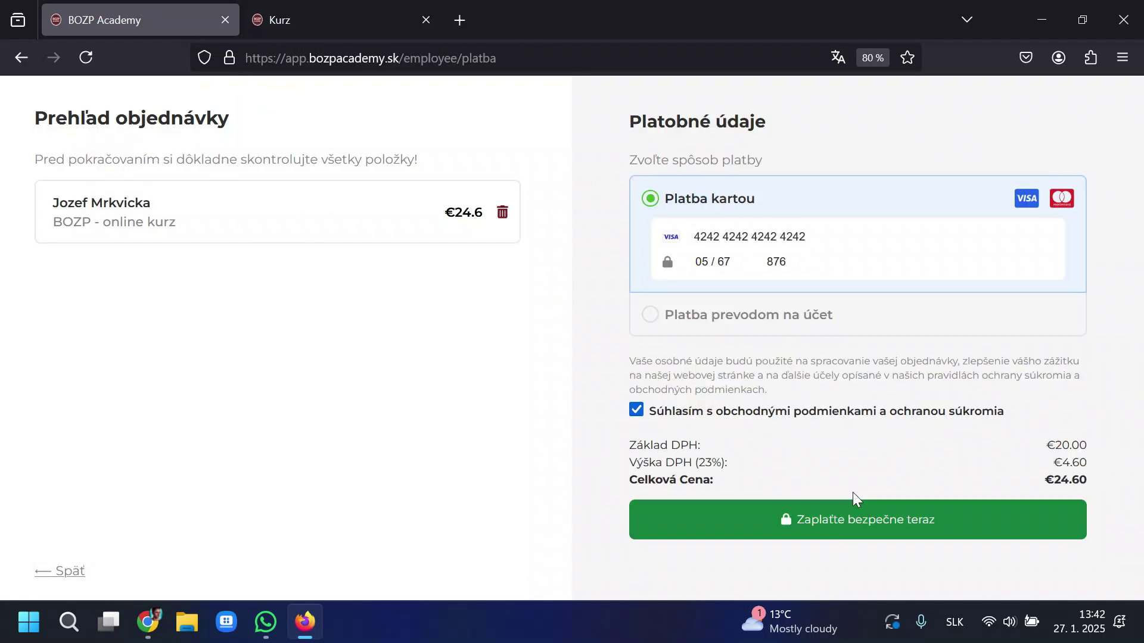
{"action": "left_click", "coordinate": [861, 501]}
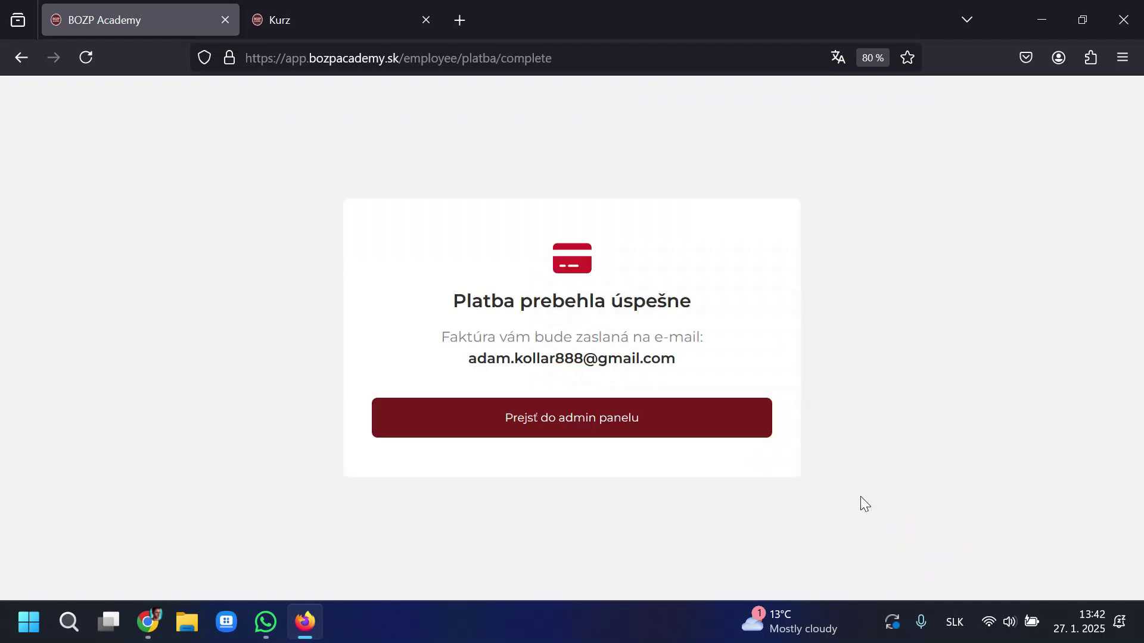
Confirm the employee's Detail shows the course not started, then reload the course site.
{"action": "left_click", "coordinate": [634, 429]}
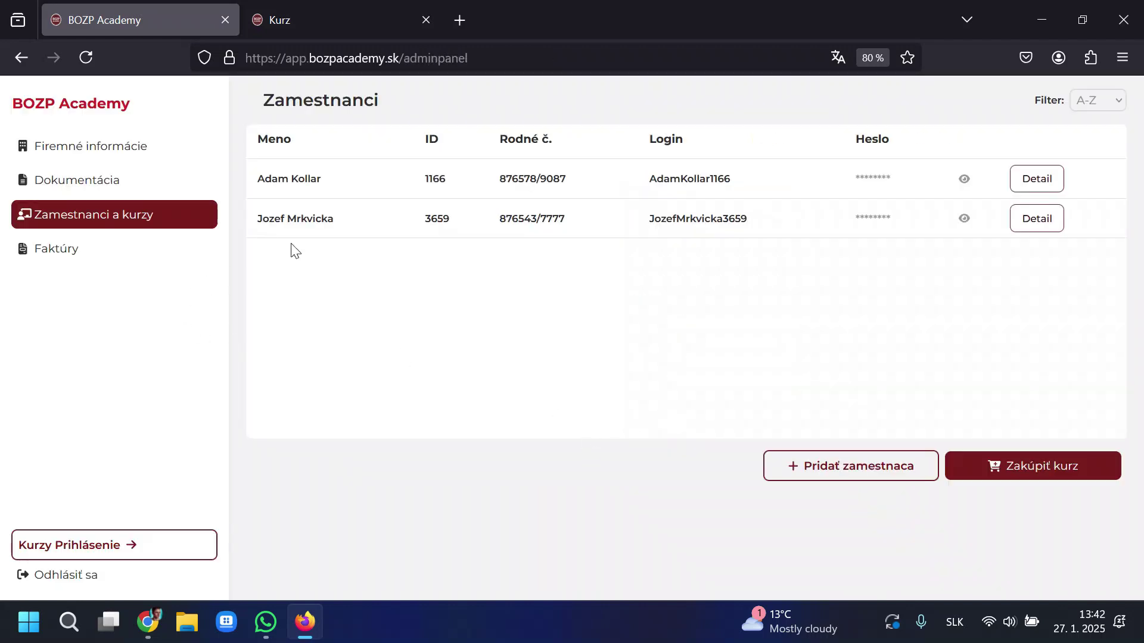
{"action": "left_click", "coordinate": [801, 262]}
{"action": "left_click", "coordinate": [1020, 222]}
{"action": "left_click_drag", "start_coordinate": [565, 348], "coordinate": [378, 345]}
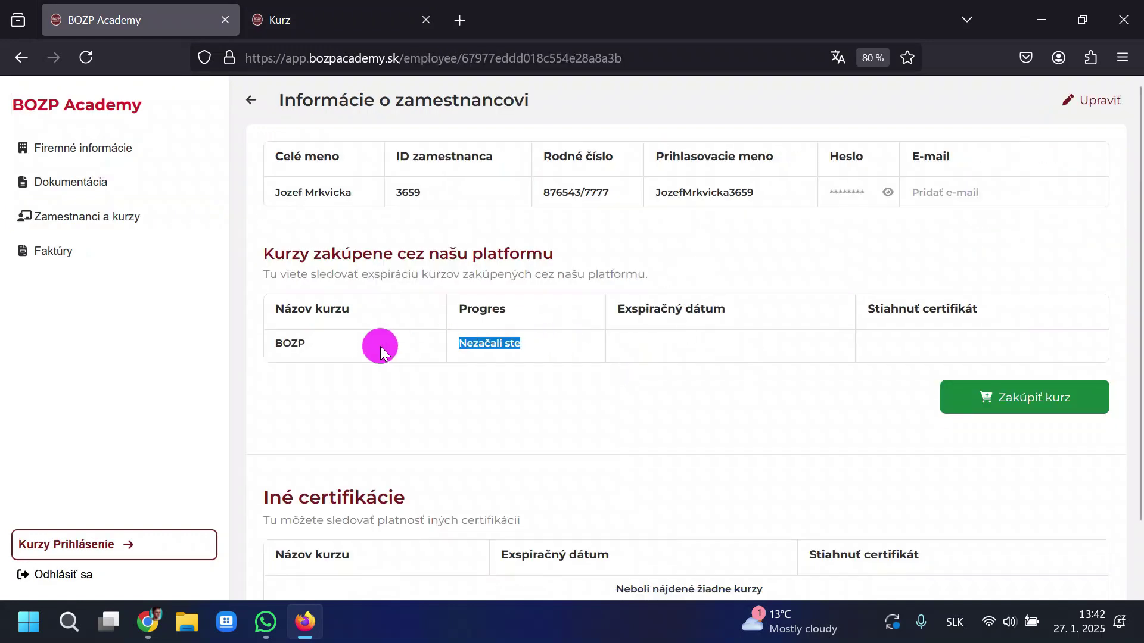
{"action": "left_click", "coordinate": [414, 394]}
{"action": "left_click", "coordinate": [361, 19]}
{"action": "left_click", "coordinate": [86, 58]}
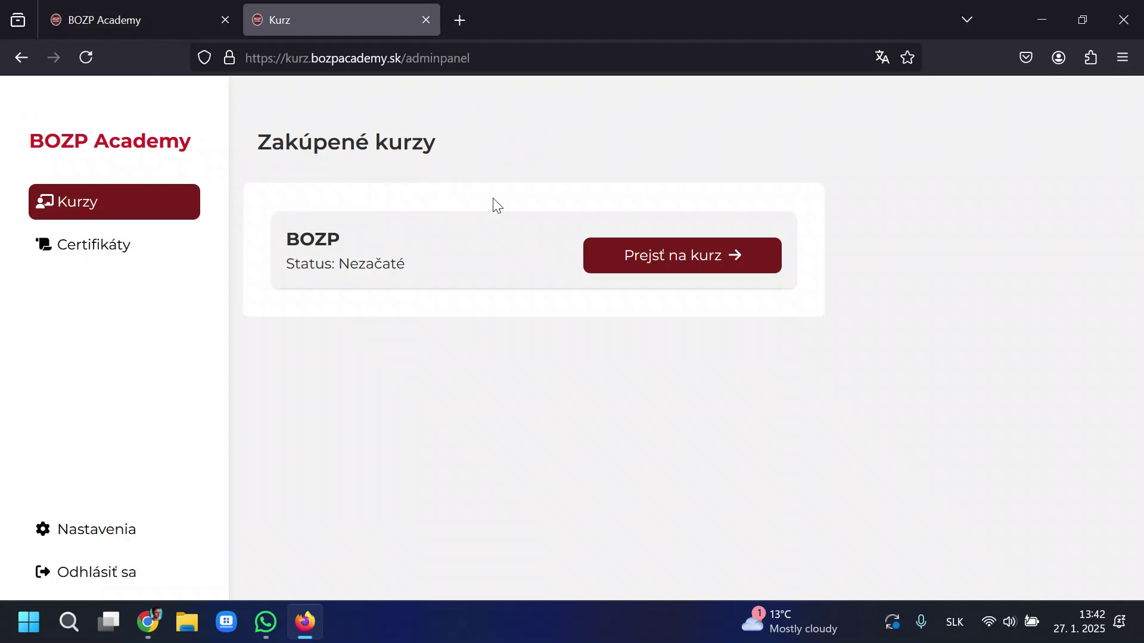
Zoom the course site out to 80% and open the BOZP course.
{"action": "key", "text": "ctrl+minus"}
{"action": "key", "text": "ctrl+minus"}
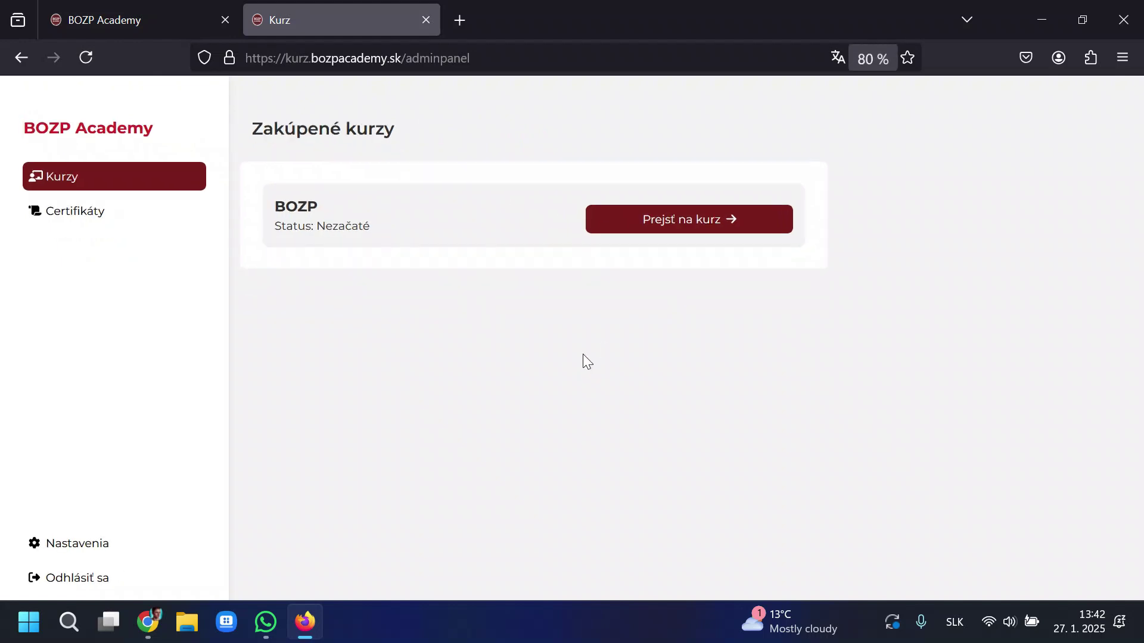
{"action": "left_click", "coordinate": [653, 228]}
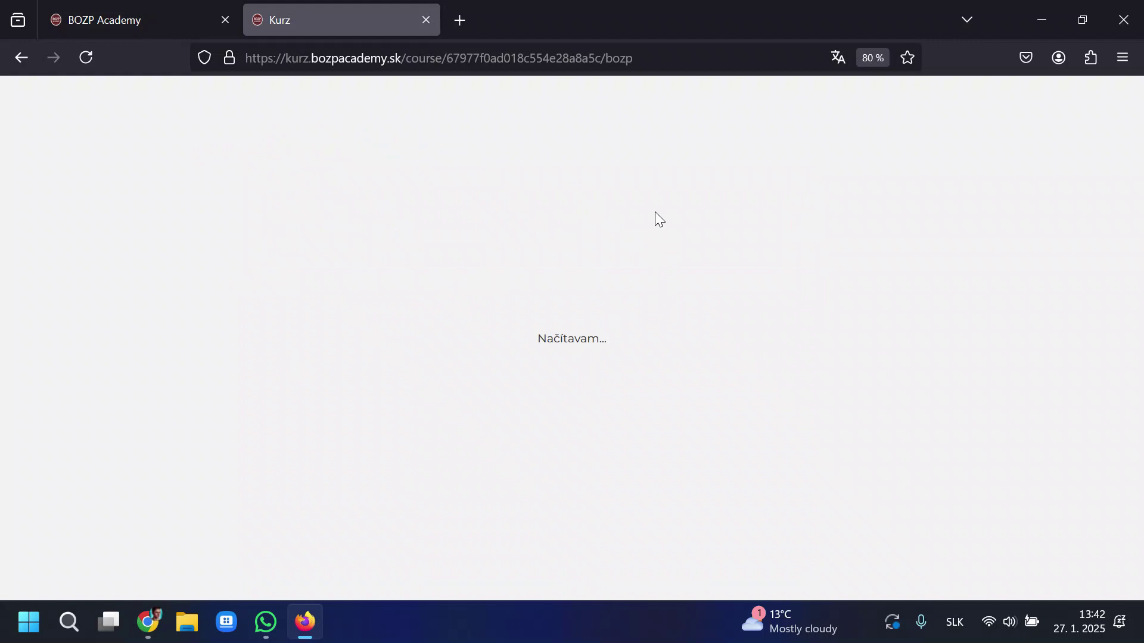
{"action": "left_click_drag", "start_coordinate": [536, 339], "coordinate": [624, 338]}
{"action": "left_click", "coordinate": [694, 337]}
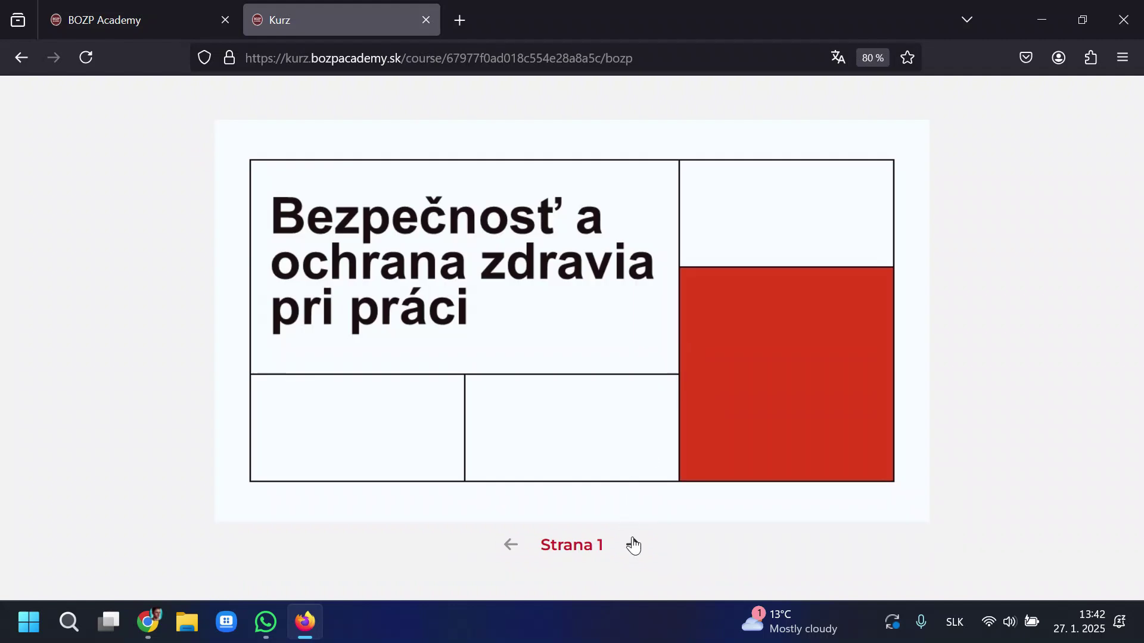
Page through ten slides to the final legal regulations slide.
{"action": "left_click", "coordinate": [633, 545]}
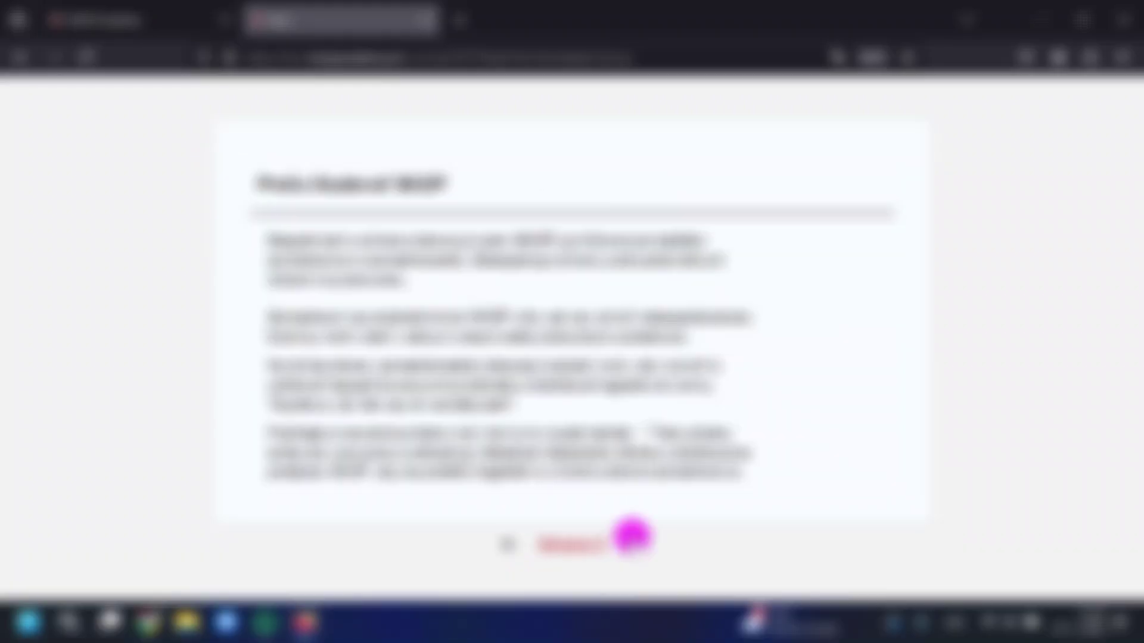
{"action": "left_click", "coordinate": [633, 545]}
{"action": "left_click", "coordinate": [633, 545]}
{"action": "left_click", "coordinate": [634, 544]}
{"action": "left_click", "coordinate": [635, 543]}
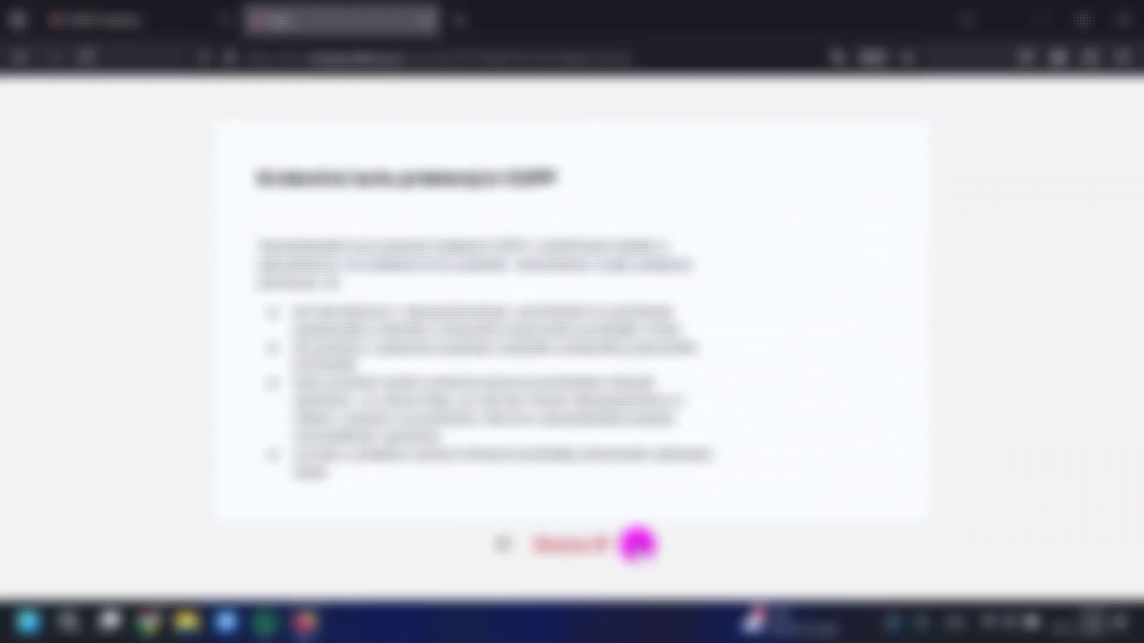
{"action": "left_click", "coordinate": [634, 543]}
{"action": "left_click", "coordinate": [636, 543]}
{"action": "left_click", "coordinate": [639, 544]}
{"action": "left_click", "coordinate": [642, 544]}
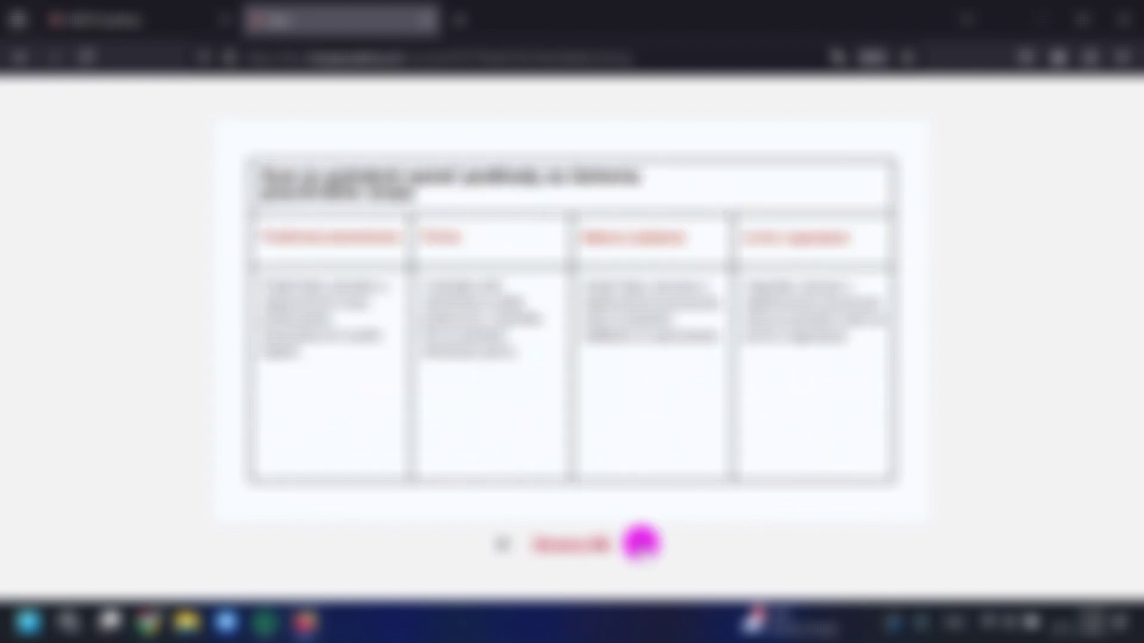
{"action": "left_click", "coordinate": [652, 542]}
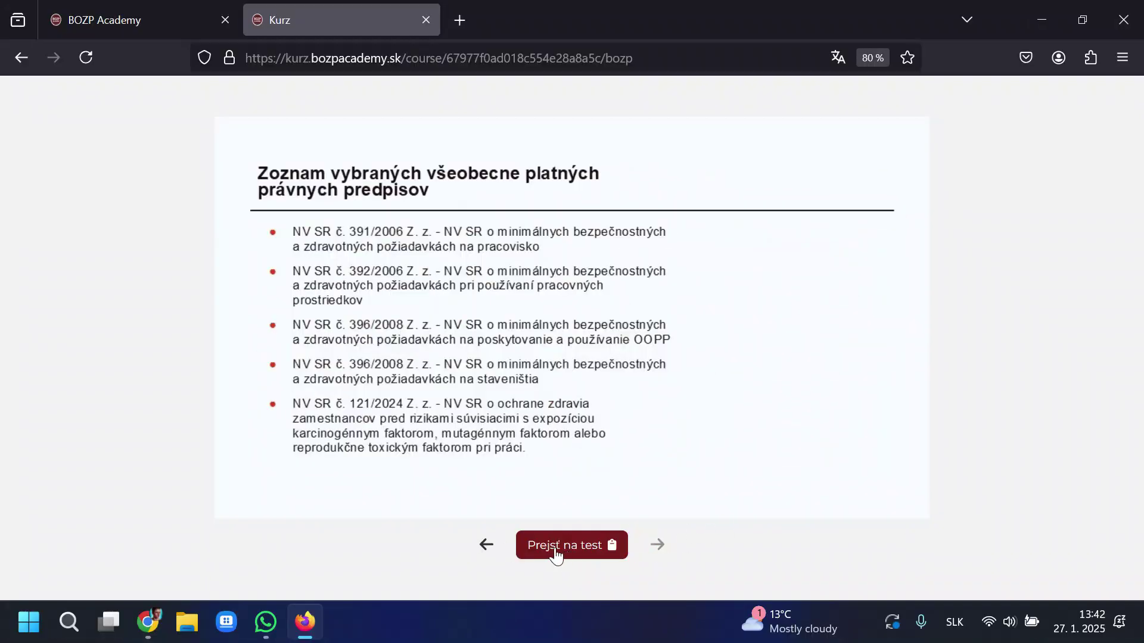
Start the BOZP test and answer the escape-routes, display-unit, labour inspectorate and employee-duties questions.
{"action": "left_click", "coordinate": [553, 551]}
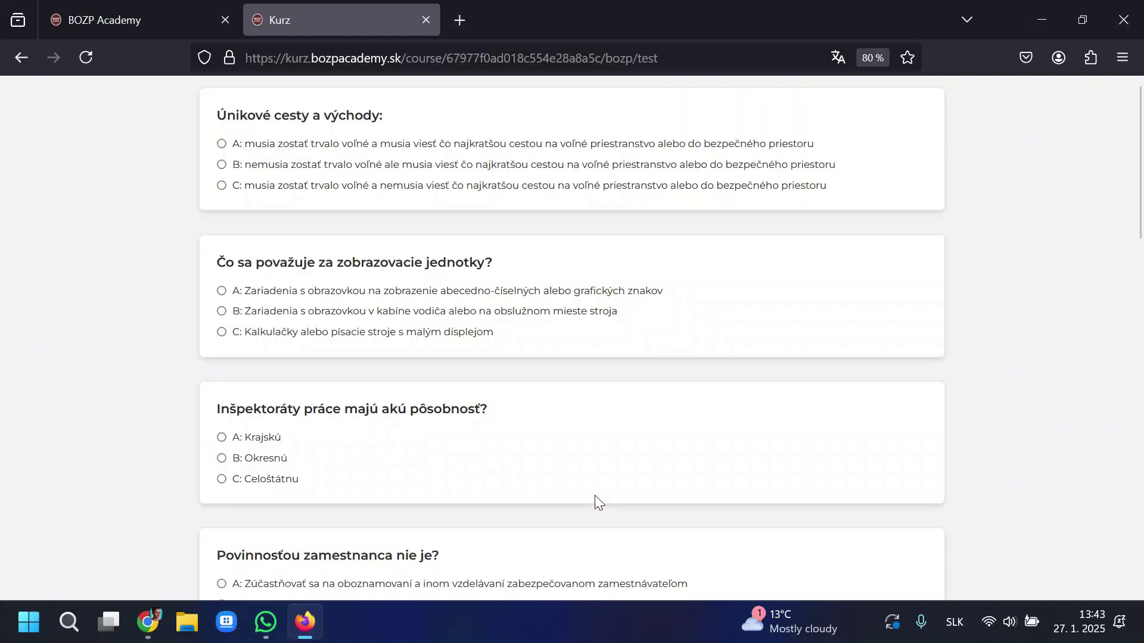
{"action": "left_click", "coordinate": [289, 290]}
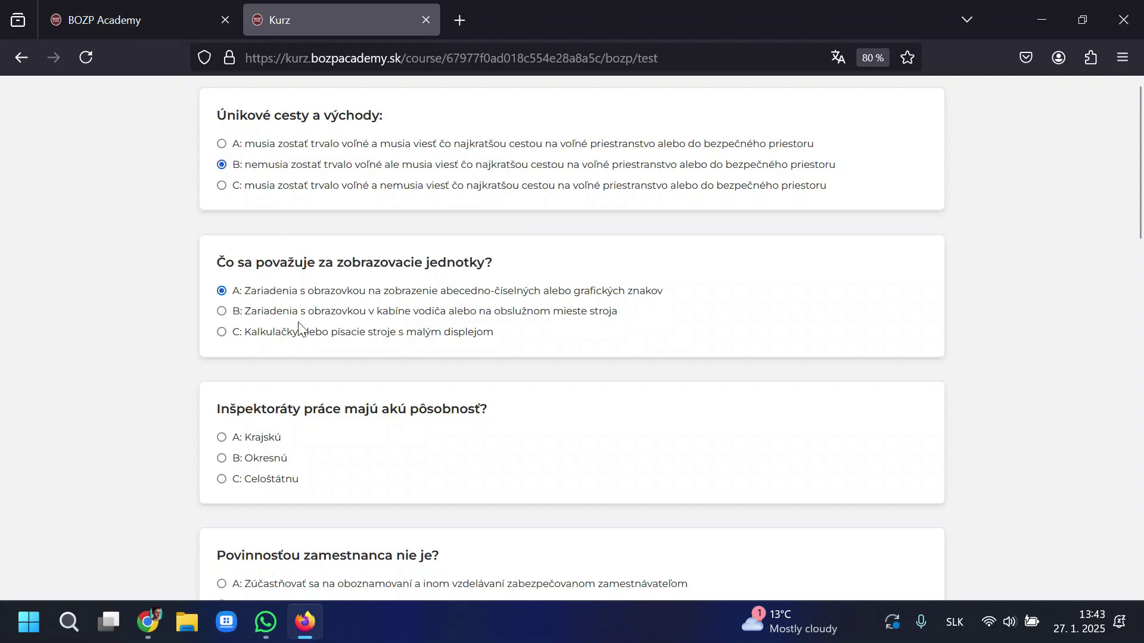
{"action": "left_click", "coordinate": [244, 459]}
{"action": "scroll", "coordinate": [244, 458], "scroll_direction": "down", "scroll_amount": 3}
{"action": "left_click", "coordinate": [280, 438]}
{"action": "scroll", "coordinate": [378, 431], "scroll_direction": "down", "scroll_amount": 4}
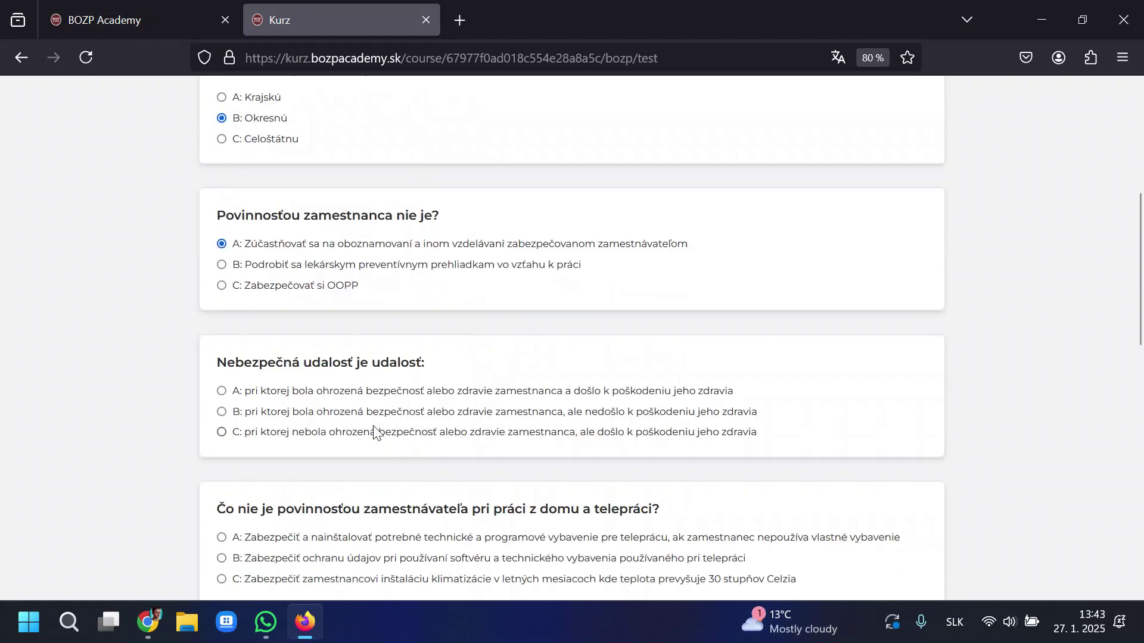
{"action": "left_click", "coordinate": [284, 357]}
Answer the teleworking, employer-definition and protective-equipment questions and submit for grading.
{"action": "scroll", "coordinate": [298, 427], "scroll_direction": "down", "scroll_amount": 3}
{"action": "scroll", "coordinate": [262, 411], "scroll_direction": "down", "scroll_amount": 3}
{"action": "left_click", "coordinate": [256, 401]}
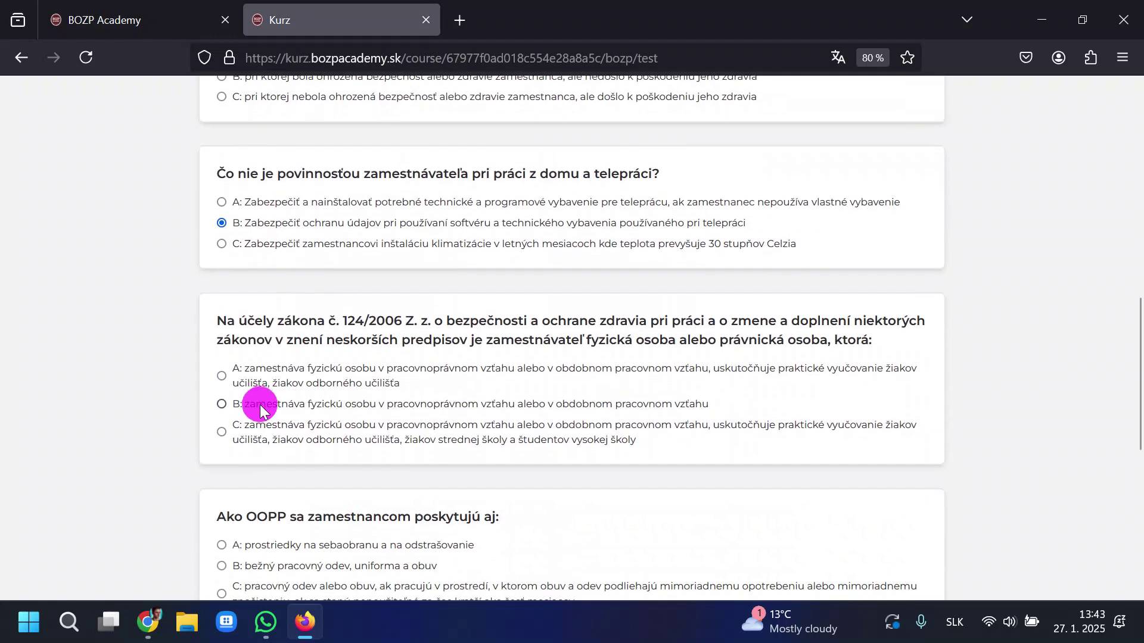
{"action": "scroll", "coordinate": [305, 405], "scroll_direction": "down", "scroll_amount": 4}
{"action": "left_click", "coordinate": [292, 362]}
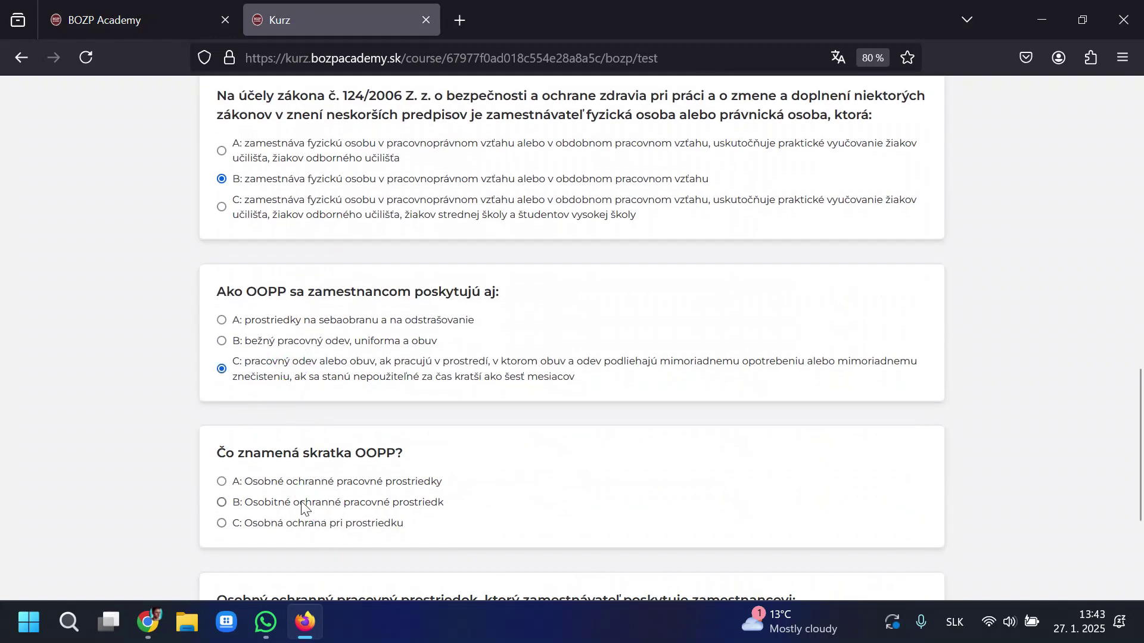
{"action": "scroll", "coordinate": [372, 493], "scroll_direction": "down", "scroll_amount": 4}
{"action": "left_click", "coordinate": [250, 408]}
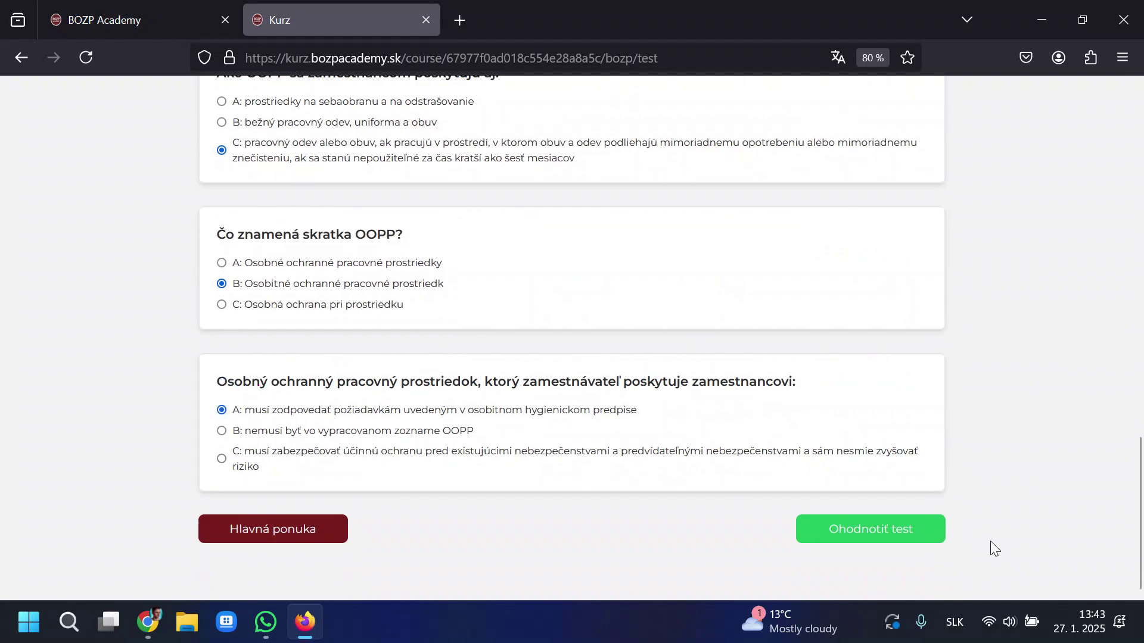
{"action": "left_click", "coordinate": [899, 529]}
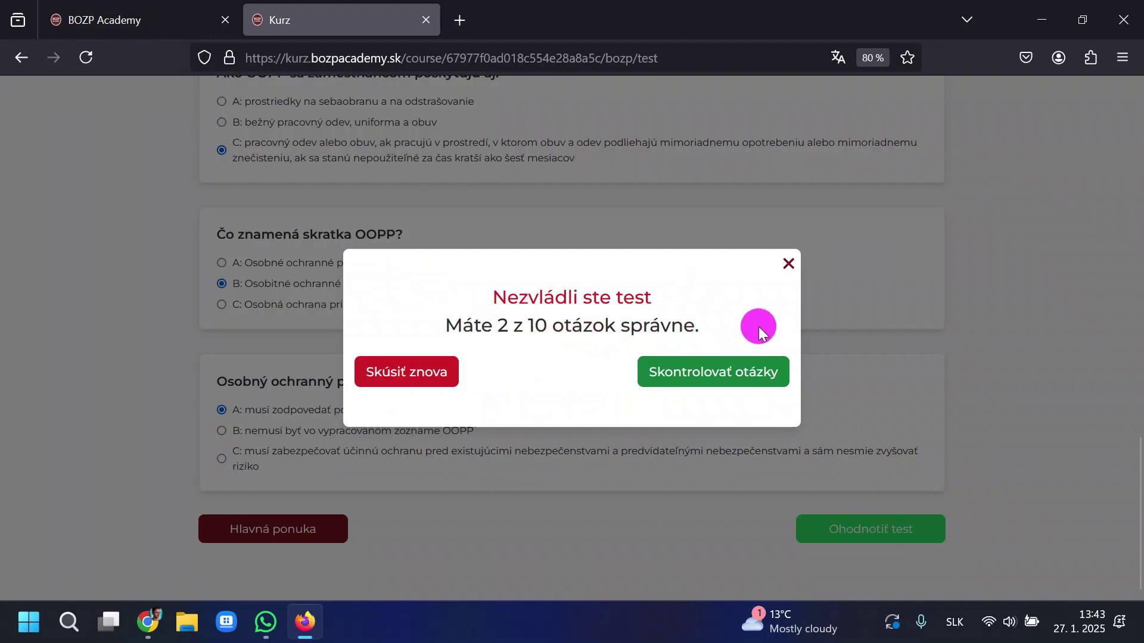
Review the 2/10 score and correct answers, then restart and return to the BOZP course.
{"action": "left_click_drag", "start_coordinate": [755, 324], "coordinate": [414, 326]}
{"action": "left_click", "coordinate": [414, 326]}
{"action": "left_click", "coordinate": [740, 377]}
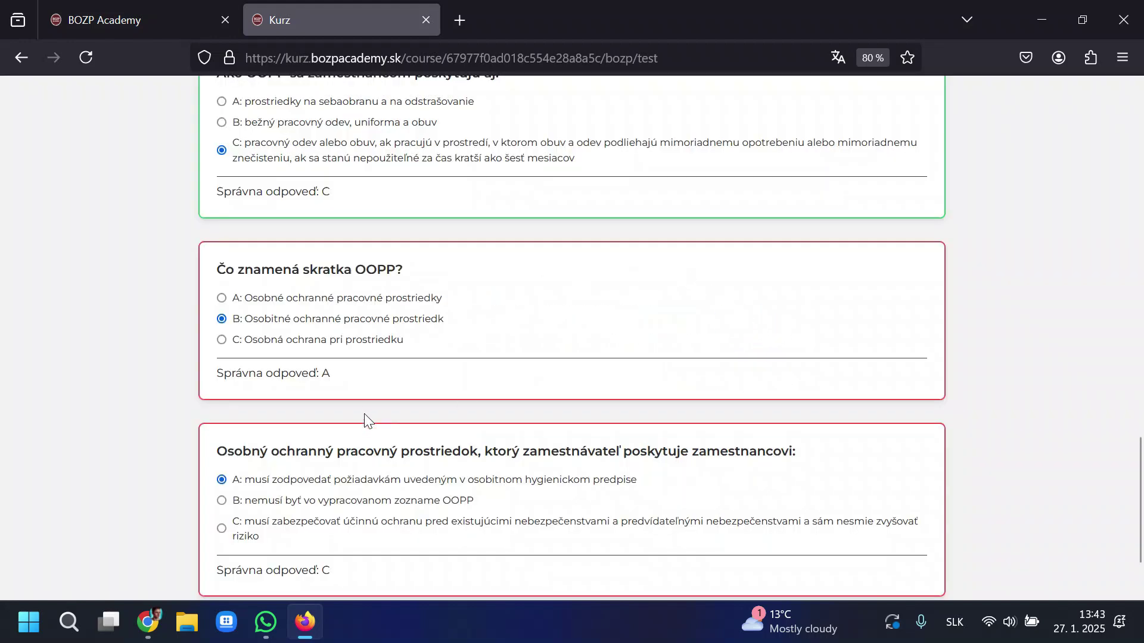
{"action": "scroll", "coordinate": [367, 420], "scroll_direction": "down", "scroll_amount": 2}
{"action": "scroll", "coordinate": [370, 426], "scroll_direction": "up", "scroll_amount": 2}
{"action": "scroll", "coordinate": [370, 425], "scroll_direction": "down", "scroll_amount": 2}
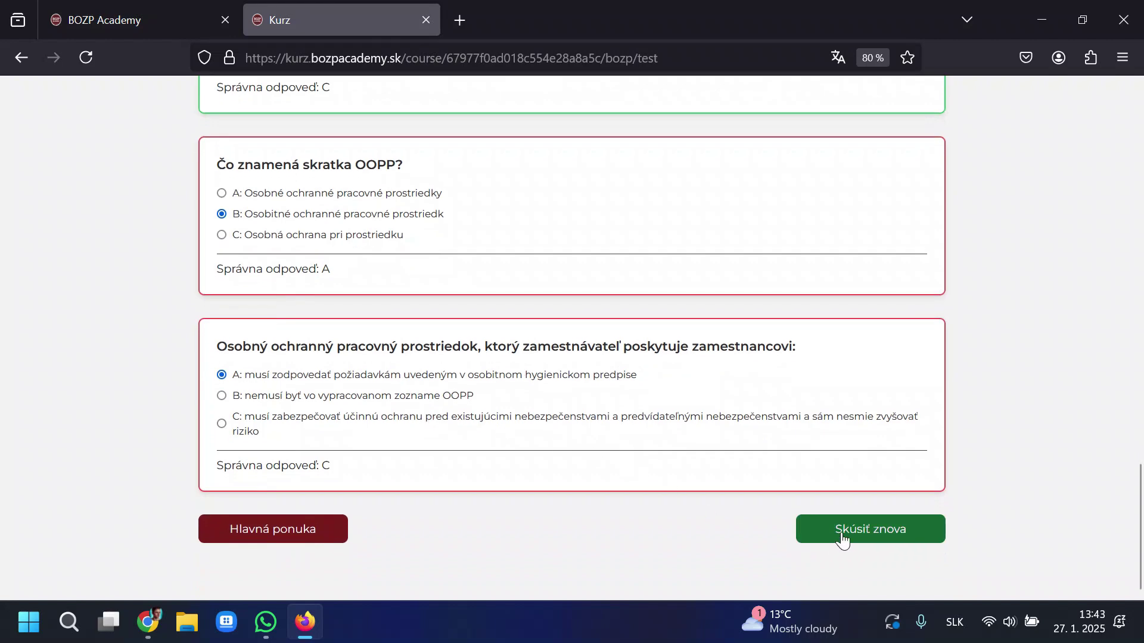
{"action": "left_click", "coordinate": [852, 534]}
{"action": "left_click", "coordinate": [281, 525]}
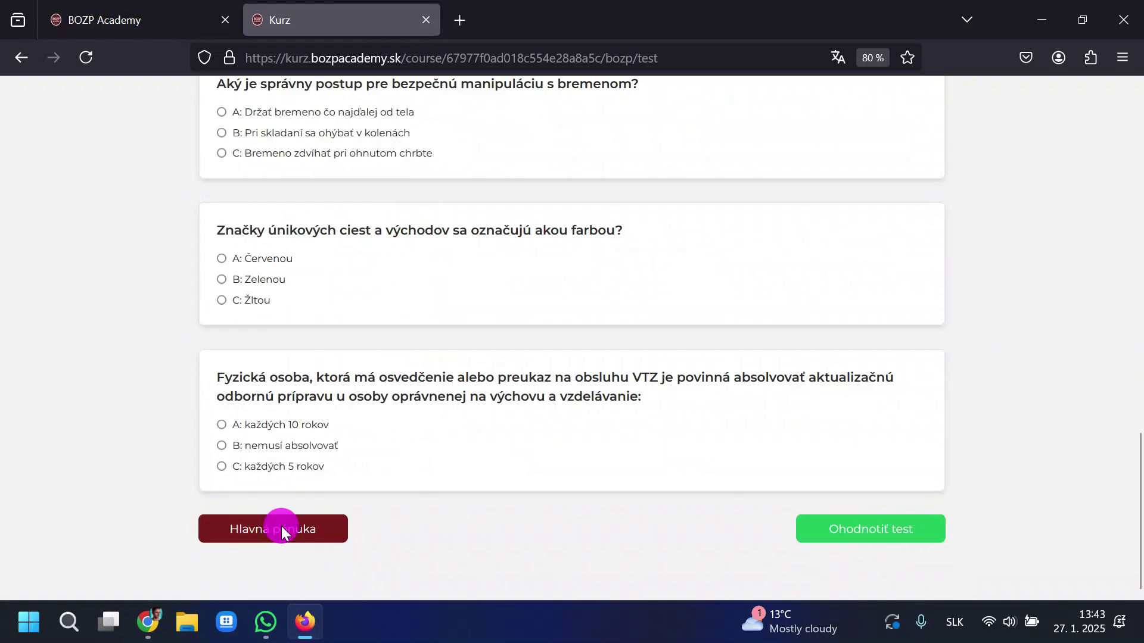
{"action": "left_click", "coordinate": [698, 221]}
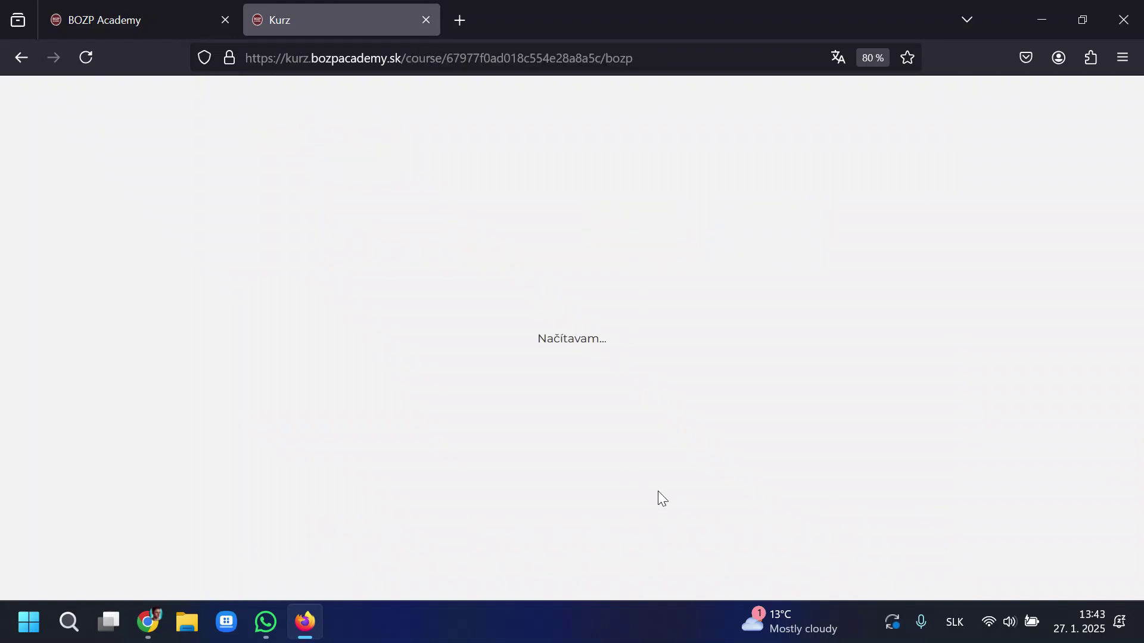
Review the purchased BOZP course status and the empty Certifikáty page, then return to the admin tab.
{"action": "key", "text": "alt+Left"}
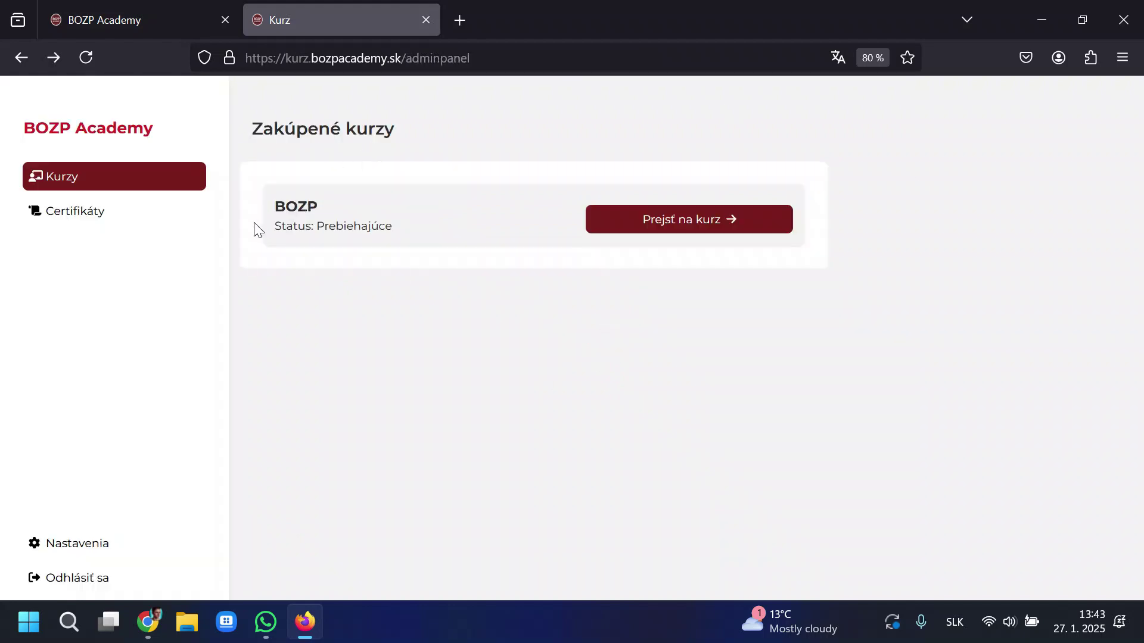
{"action": "left_click_drag", "start_coordinate": [257, 230], "coordinate": [518, 232]}
{"action": "left_click", "coordinate": [123, 221]}
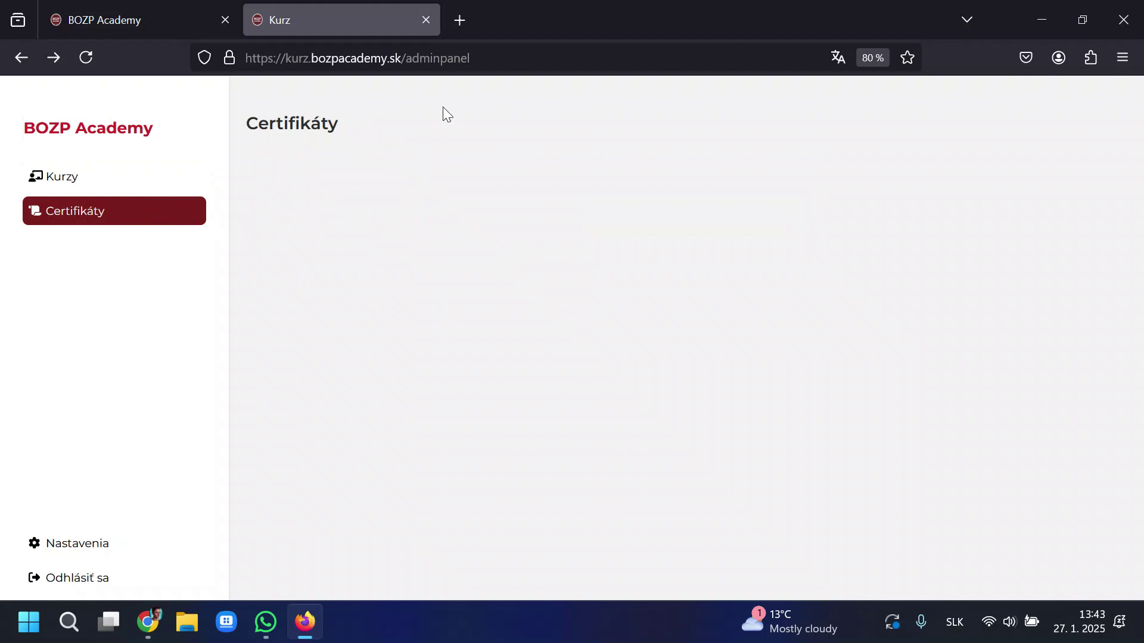
{"action": "left_click", "coordinate": [179, 9]}
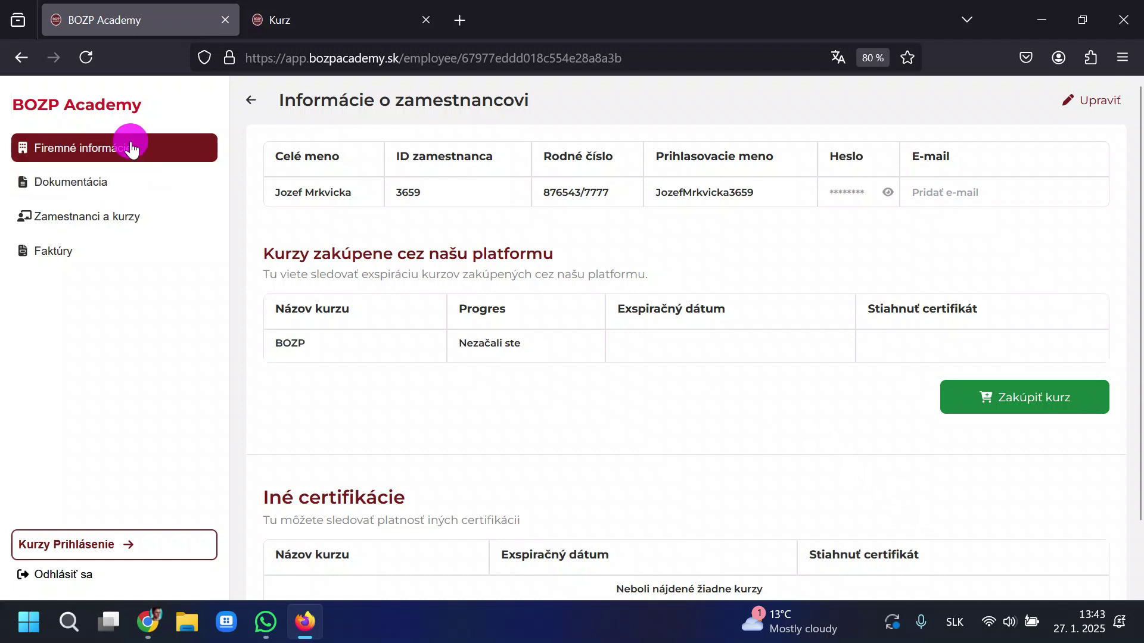
Leave the employee page for Firemné informácie and look at the contact person's e-mail.
{"action": "left_click", "coordinate": [250, 101]}
{"action": "left_click", "coordinate": [174, 149]}
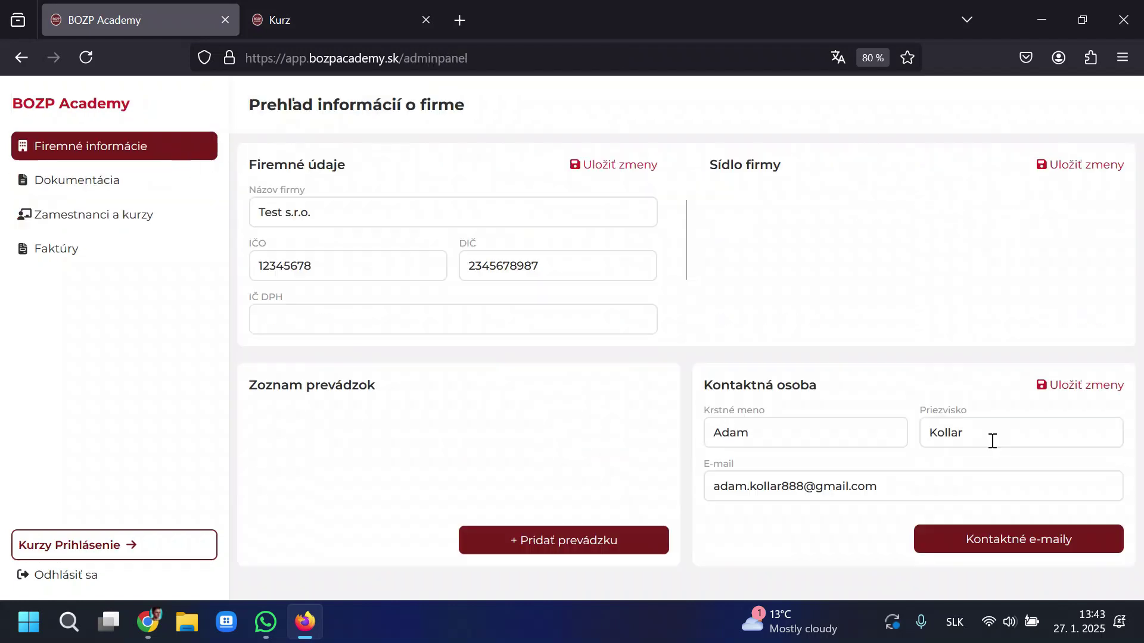
{"action": "left_click_drag", "start_coordinate": [931, 490], "coordinate": [698, 495]}
{"action": "left_click", "coordinate": [974, 542]}
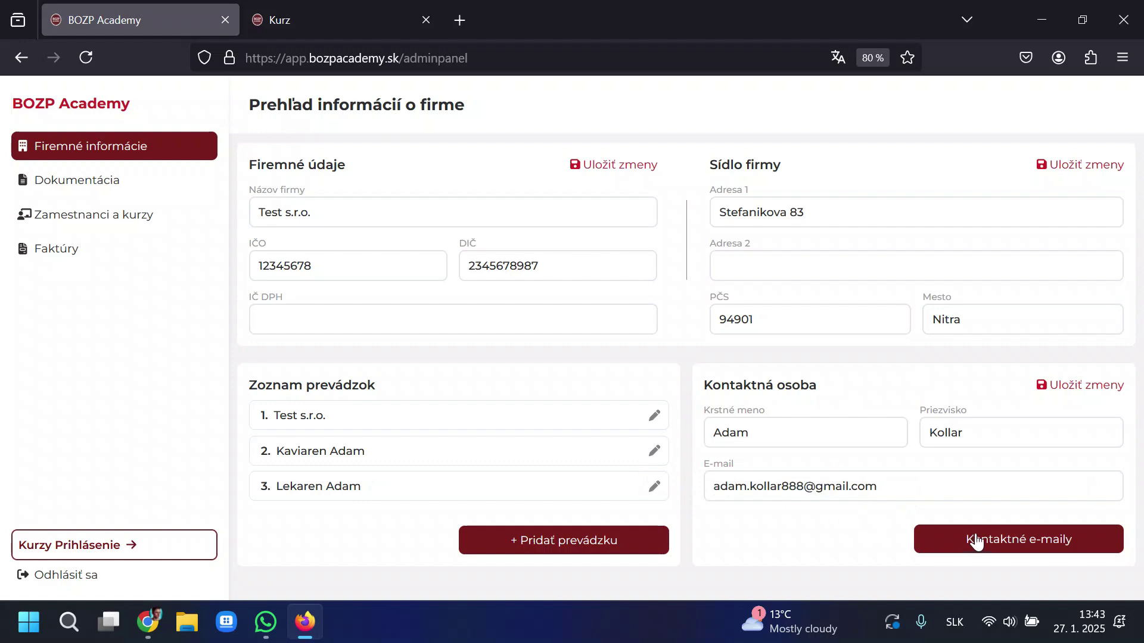
Open the employee's detail from Zamestnanci a kurzy, then go to the Dokumentácia section.
{"action": "left_click", "coordinate": [102, 219]}
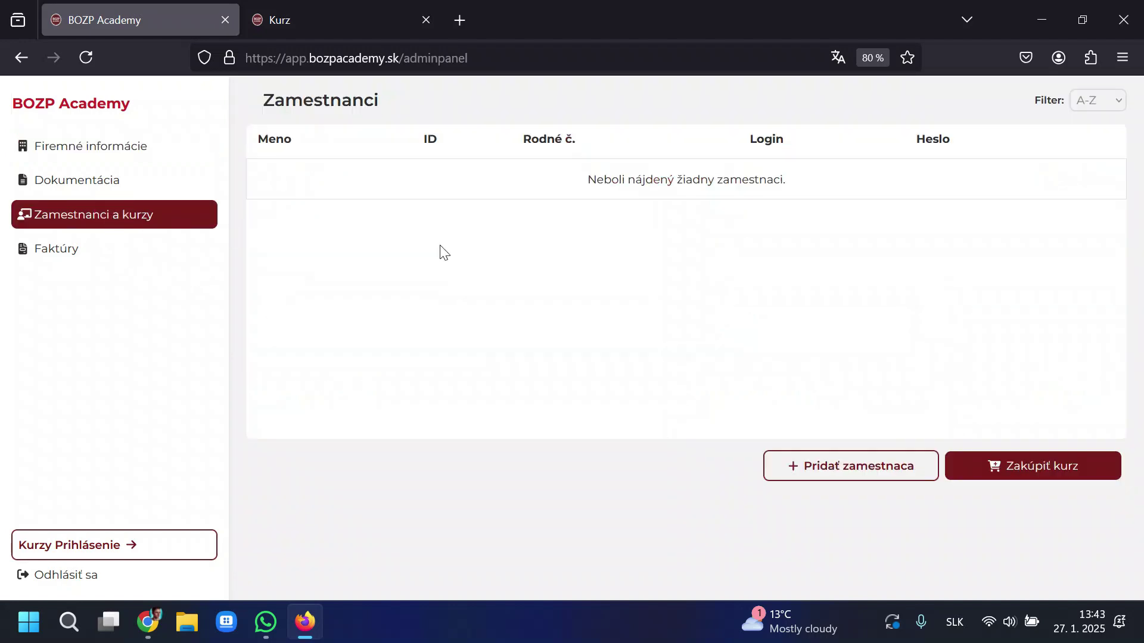
{"action": "left_click", "coordinate": [1036, 221]}
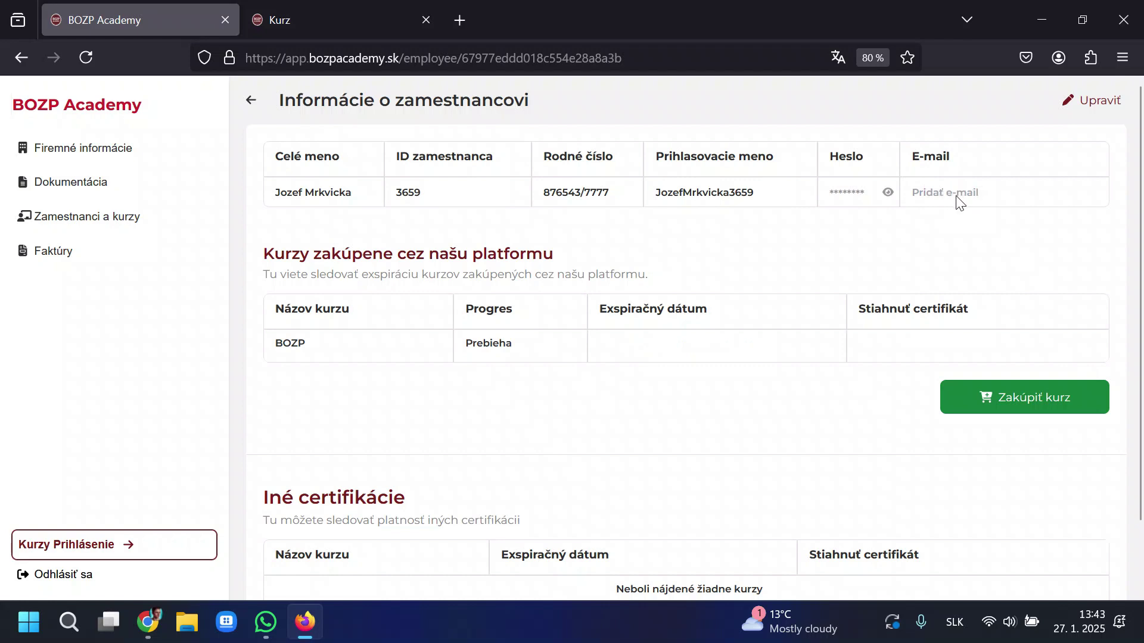
{"action": "scroll", "coordinate": [732, 316], "scroll_direction": "down", "scroll_amount": 2}
{"action": "left_click", "coordinate": [99, 183]}
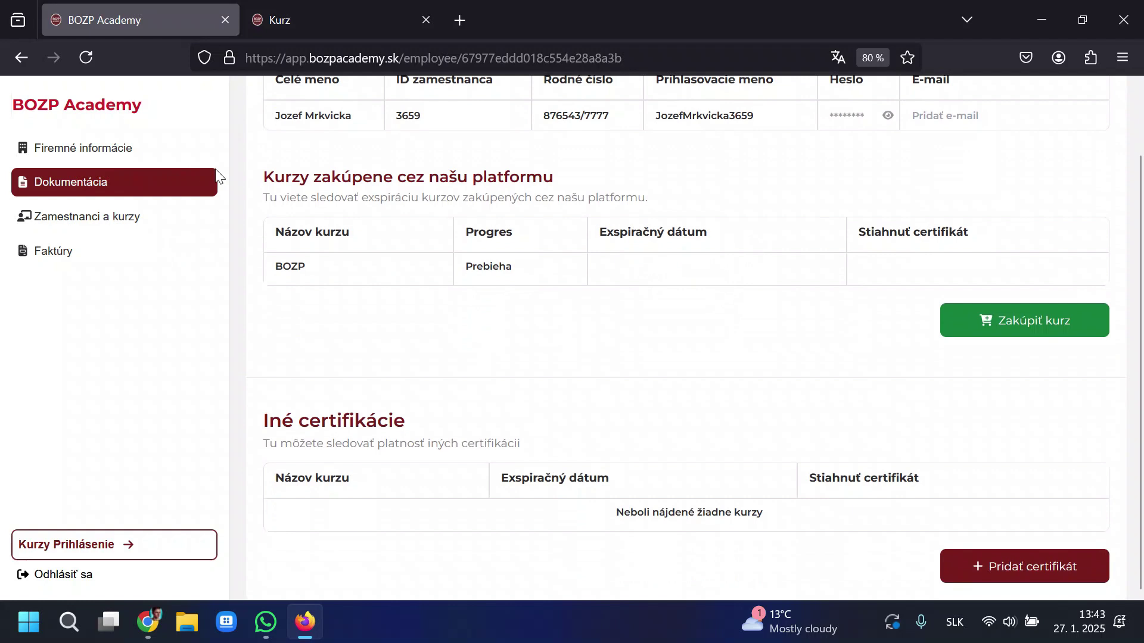
Open the documentation and risk analysis page and scroll through the workplace files.
{"action": "left_click", "coordinate": [89, 149]}
{"action": "left_click", "coordinate": [262, 104]}
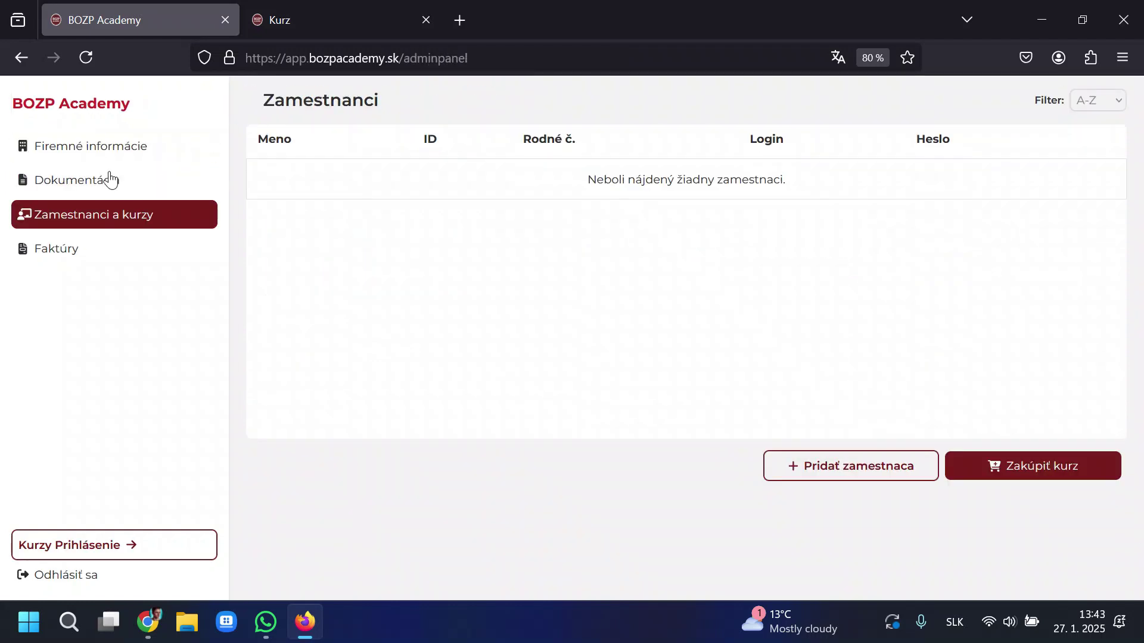
{"action": "left_click", "coordinate": [110, 179]}
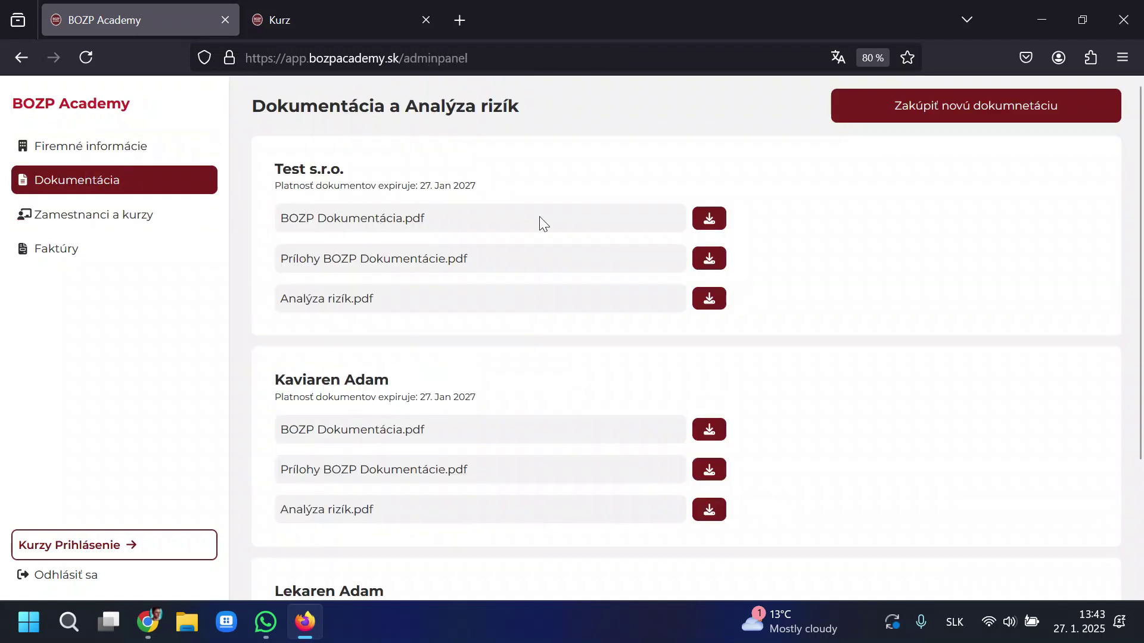
{"action": "scroll", "coordinate": [605, 220], "scroll_direction": "down", "scroll_amount": 3}
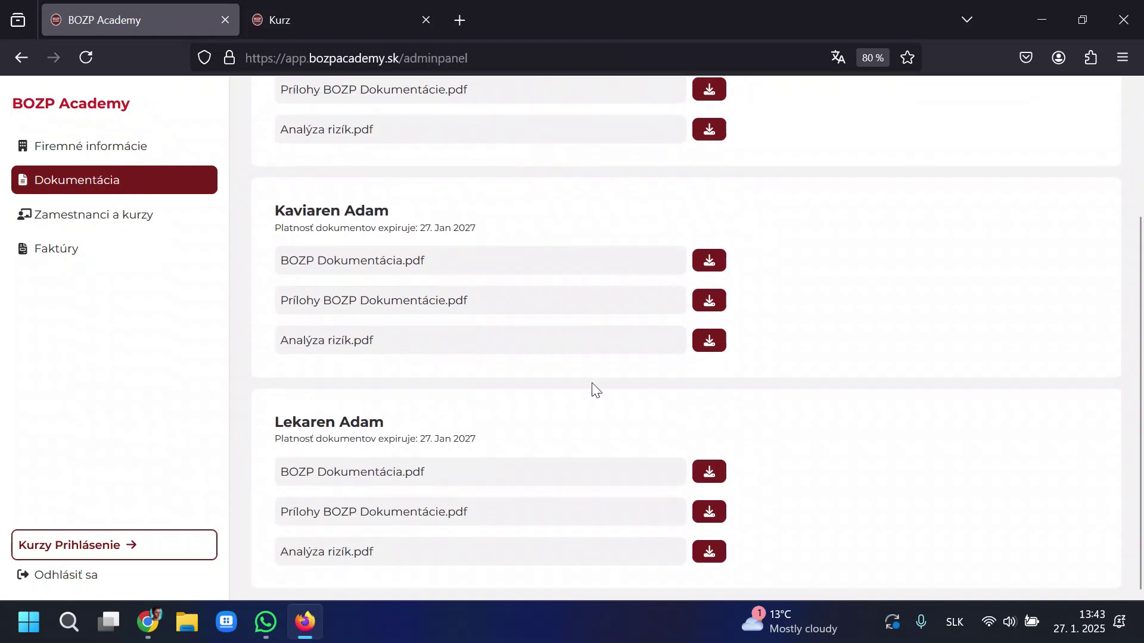
{"action": "scroll", "coordinate": [590, 381], "scroll_direction": "up", "scroll_amount": 3}
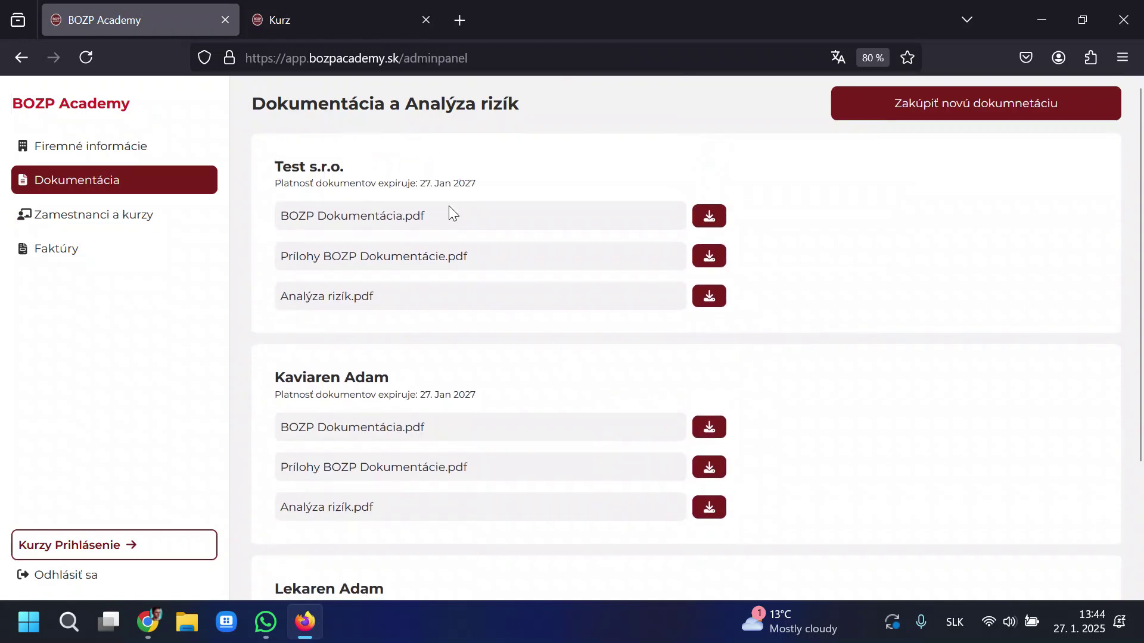
{"action": "scroll", "coordinate": [370, 232], "scroll_direction": "down", "scroll_amount": 3}
Examine the Kaviaren Adam and Lekaren Adam workplaces and their listed PDFs.
{"action": "left_click_drag", "start_coordinate": [274, 237], "coordinate": [433, 222]}
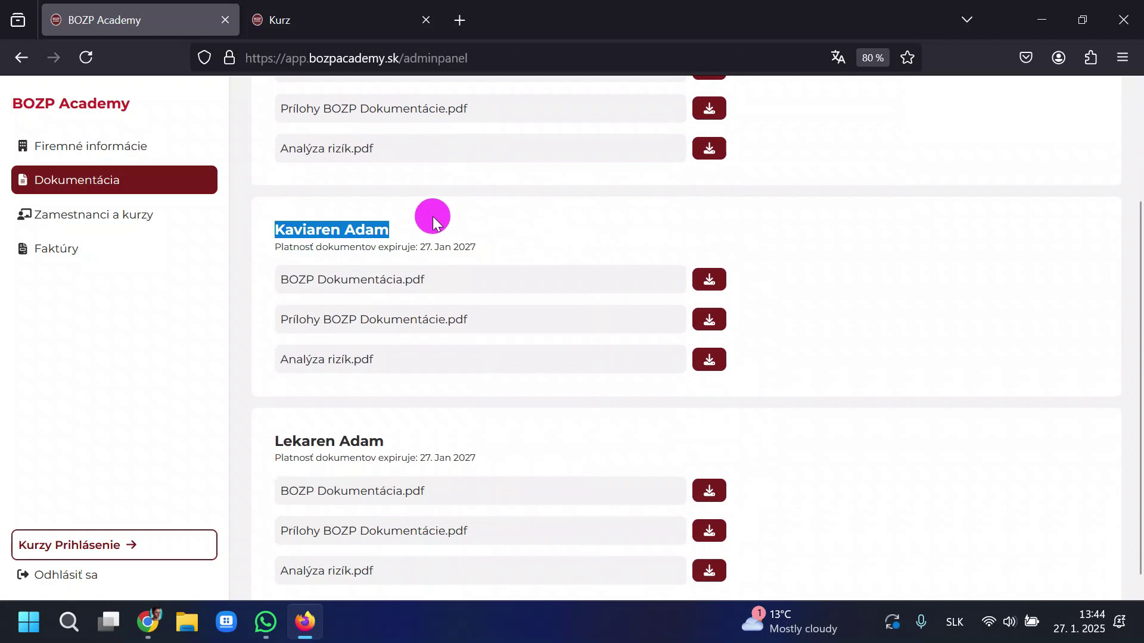
{"action": "left_click_drag", "start_coordinate": [270, 434], "coordinate": [508, 446]}
{"action": "left_click", "coordinate": [510, 447]}
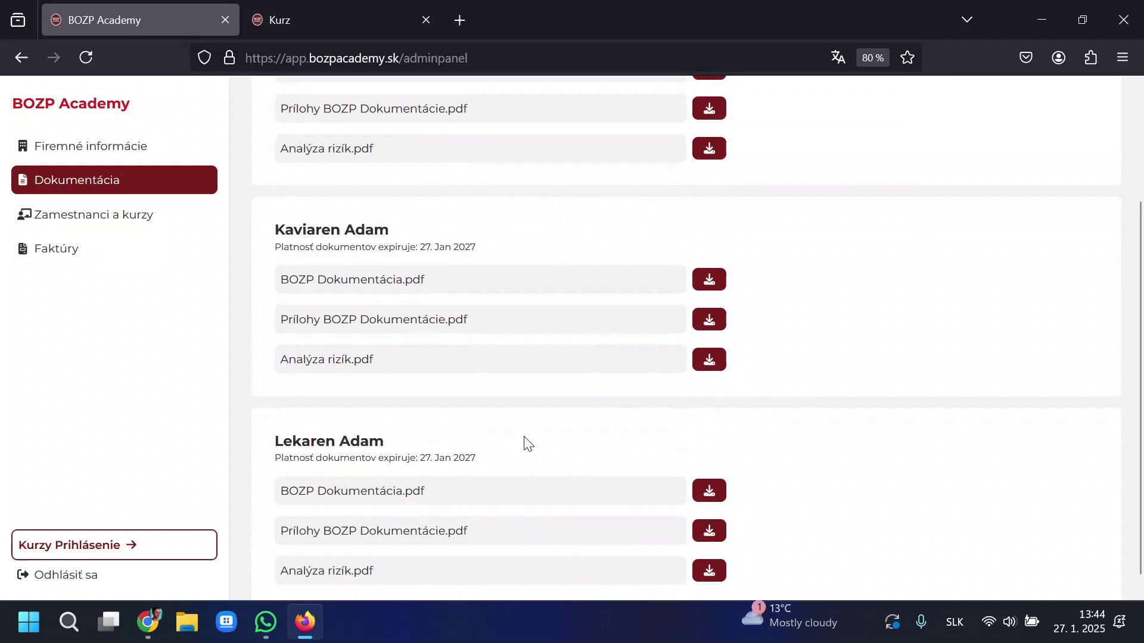
{"action": "scroll", "coordinate": [544, 437], "scroll_direction": "down", "scroll_amount": 1}
{"action": "left_click_drag", "start_coordinate": [693, 542], "coordinate": [276, 209]}
{"action": "scroll", "coordinate": [288, 243], "scroll_direction": "up", "scroll_amount": 3}
{"action": "left_click", "coordinate": [276, 209]}
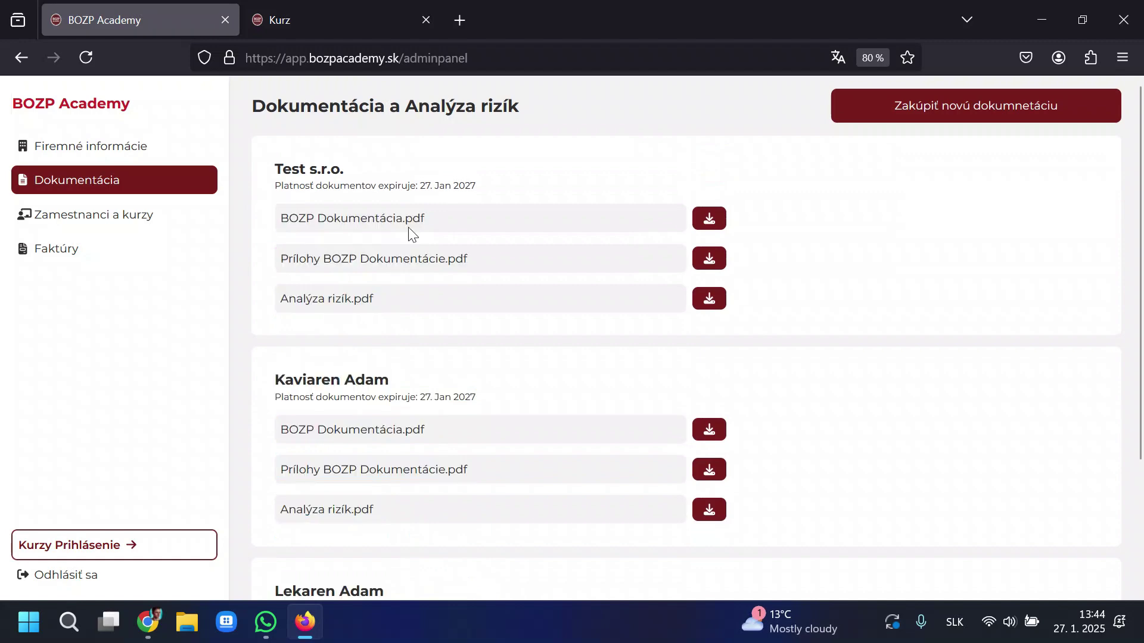
In Gmail, open the BOZP services invoice email and scroll through its contents.
{"action": "key", "text": "alt+Tab"}
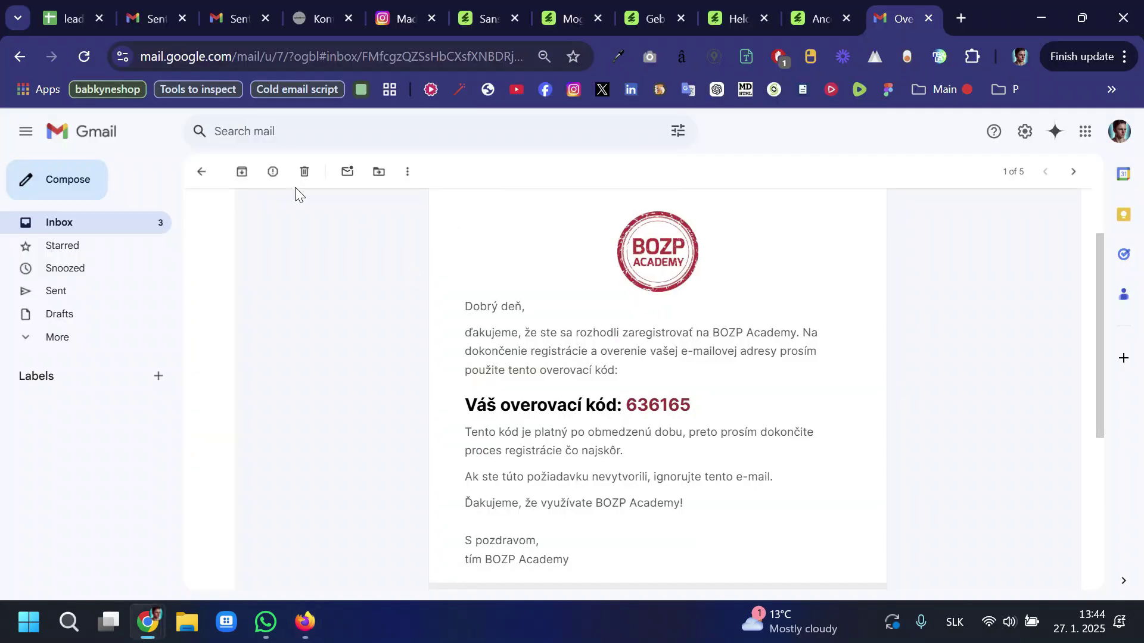
{"action": "left_click", "coordinate": [202, 171]}
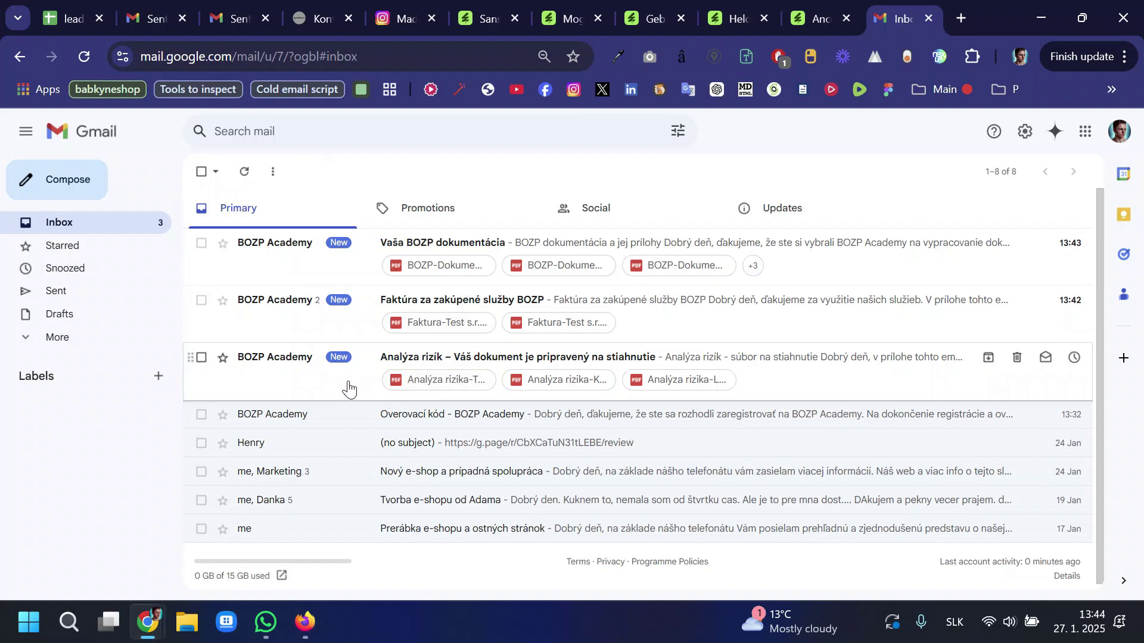
{"action": "left_click", "coordinate": [373, 316]}
{"action": "scroll", "coordinate": [434, 342], "scroll_direction": "down", "scroll_amount": 15}
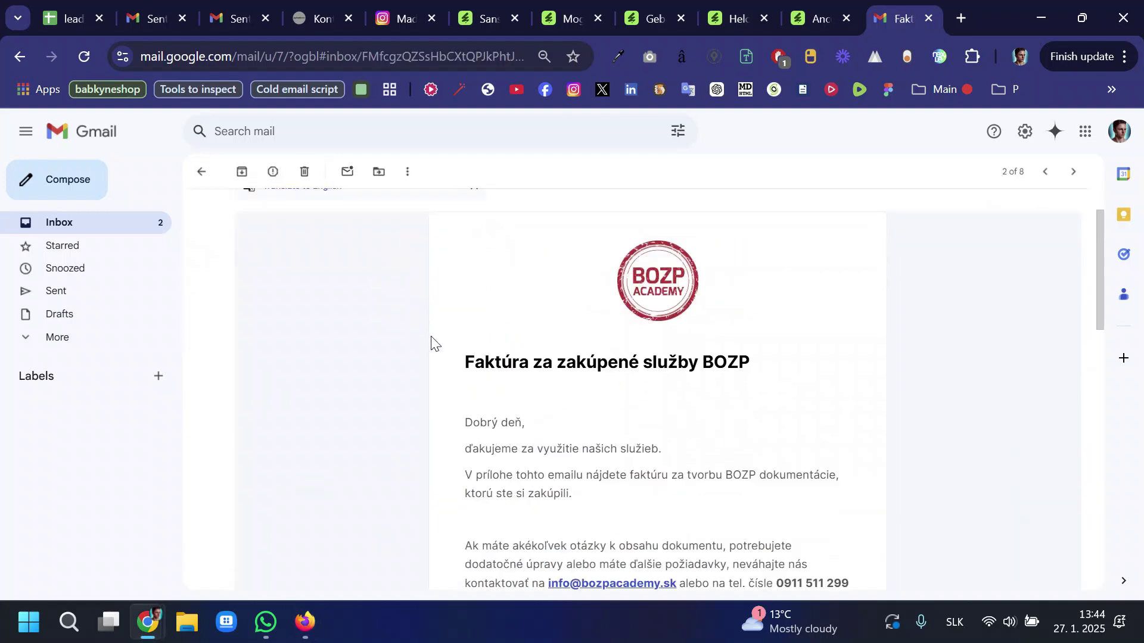
{"action": "scroll", "coordinate": [486, 338], "scroll_direction": "down", "scroll_amount": 2}
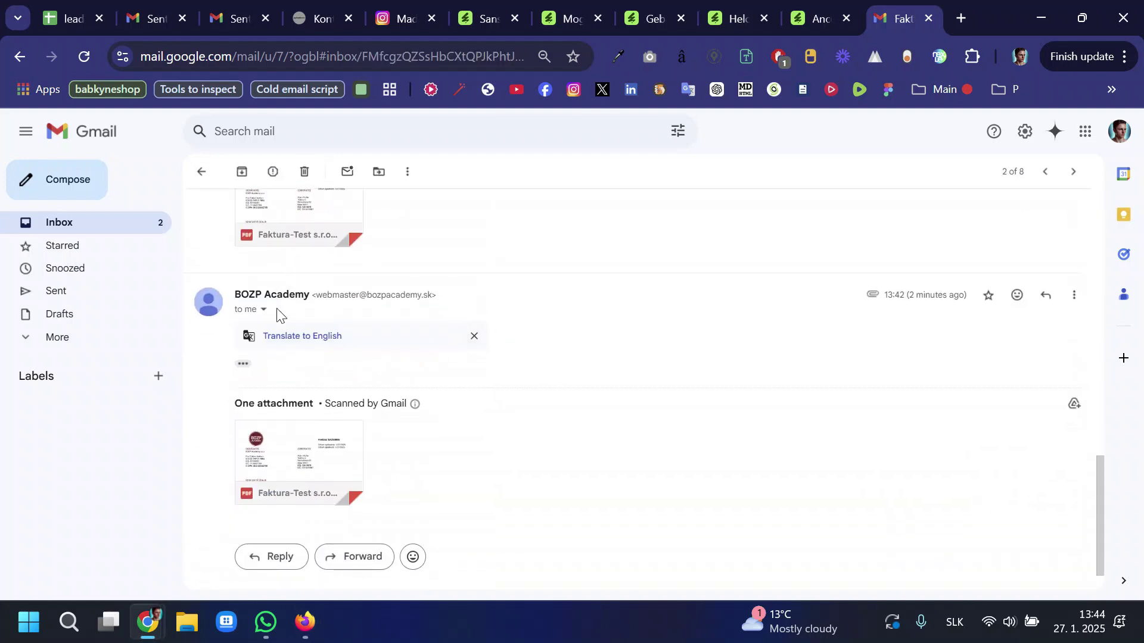
{"action": "scroll", "coordinate": [439, 439], "scroll_direction": "up", "scroll_amount": 12}
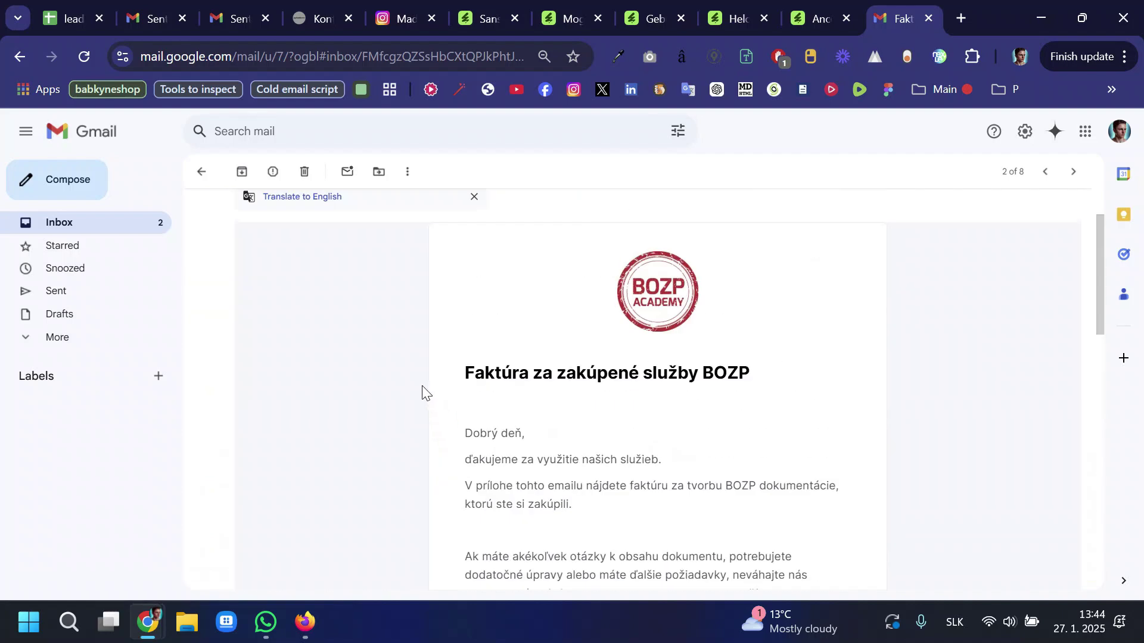
{"action": "key", "text": "alt+Left"}
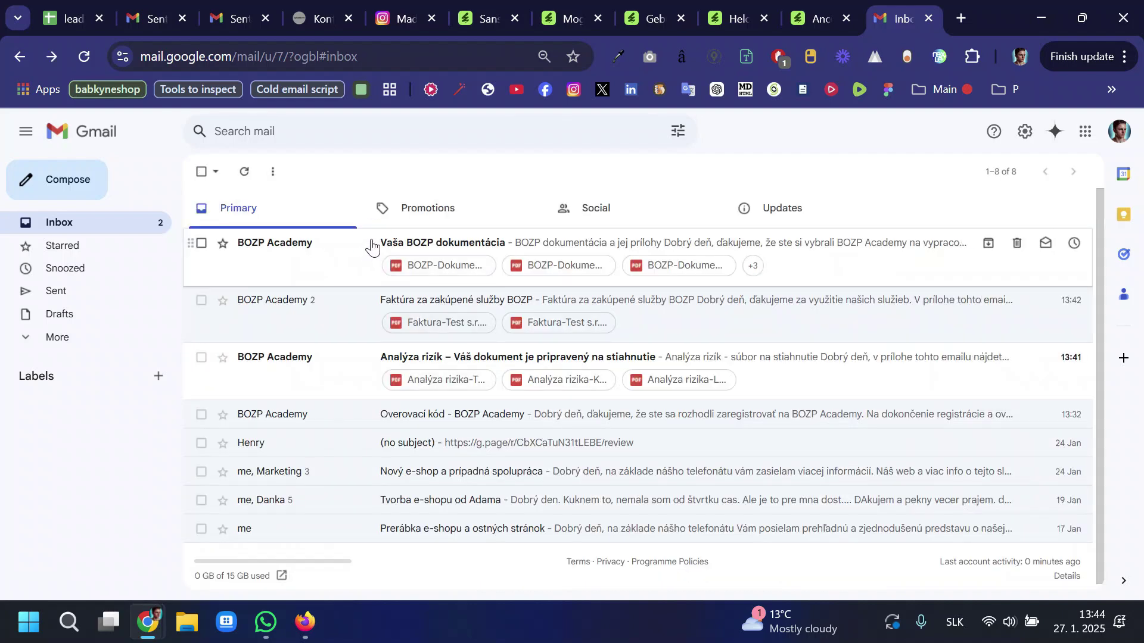
Check the three PDF attachments of the Analýza rizík email.
{"action": "left_click_drag", "start_coordinate": [370, 246], "coordinate": [356, 371]}
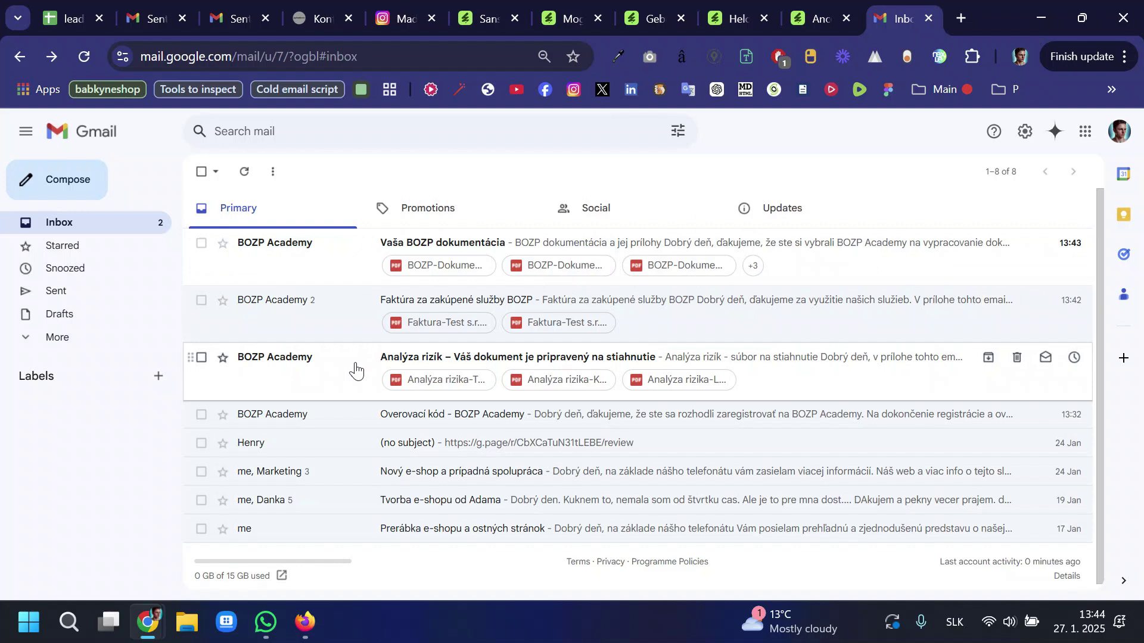
{"action": "left_click", "coordinate": [355, 370]}
{"action": "scroll", "coordinate": [467, 377], "scroll_direction": "down", "scroll_amount": 15}
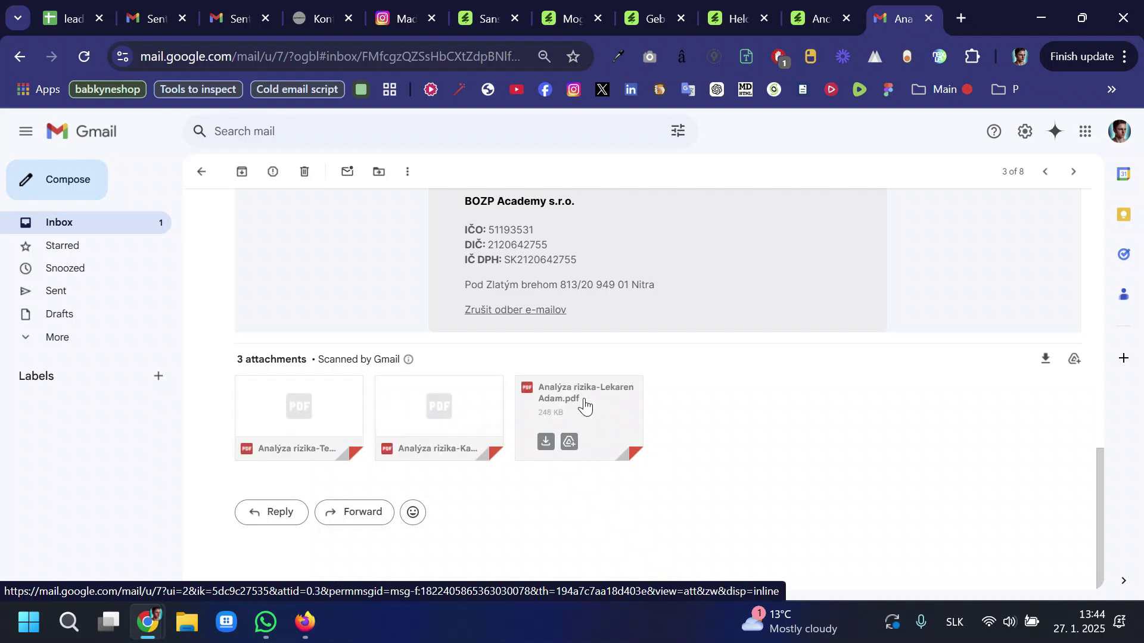
{"action": "key", "text": "alt+Left"}
Check the six PDF attachments of the Vaša BOZP dokumentácia email, then return to BOZP Academy.
{"action": "left_click", "coordinate": [339, 250]}
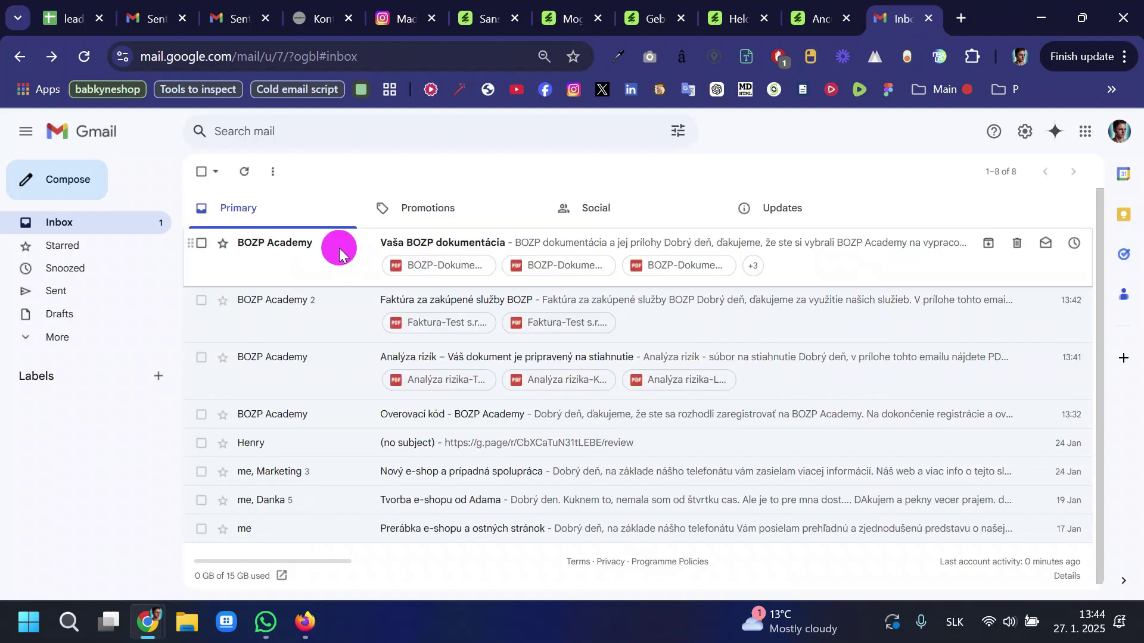
{"action": "scroll", "coordinate": [423, 387], "scroll_direction": "down", "scroll_amount": 10}
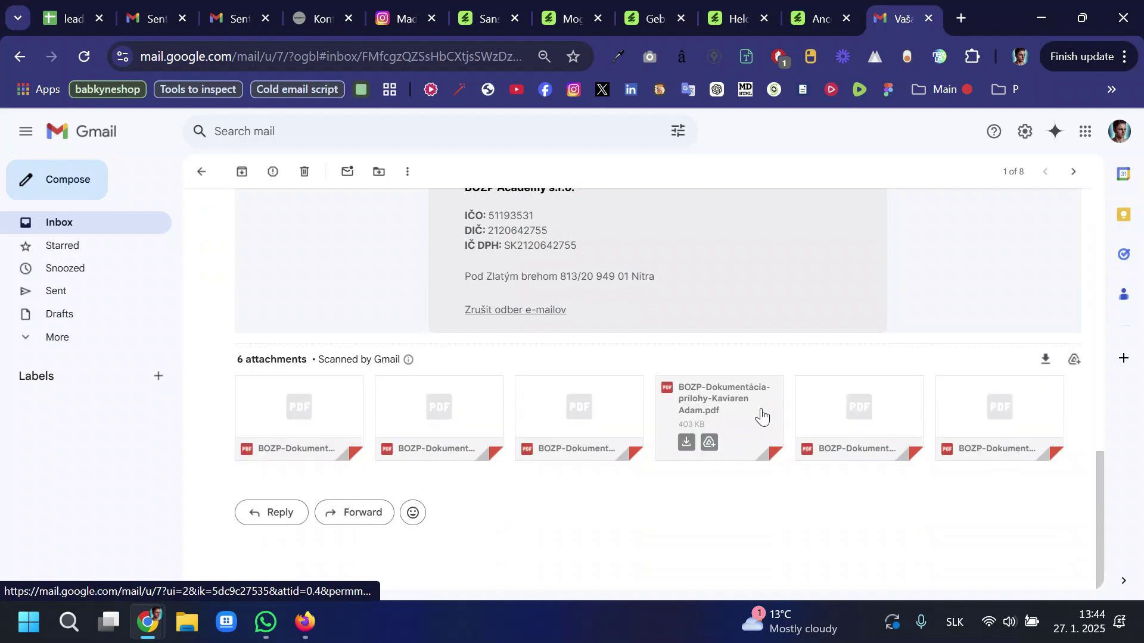
{"action": "scroll", "coordinate": [756, 369], "scroll_direction": "up", "scroll_amount": 10}
{"action": "key", "text": "alt+Left"}
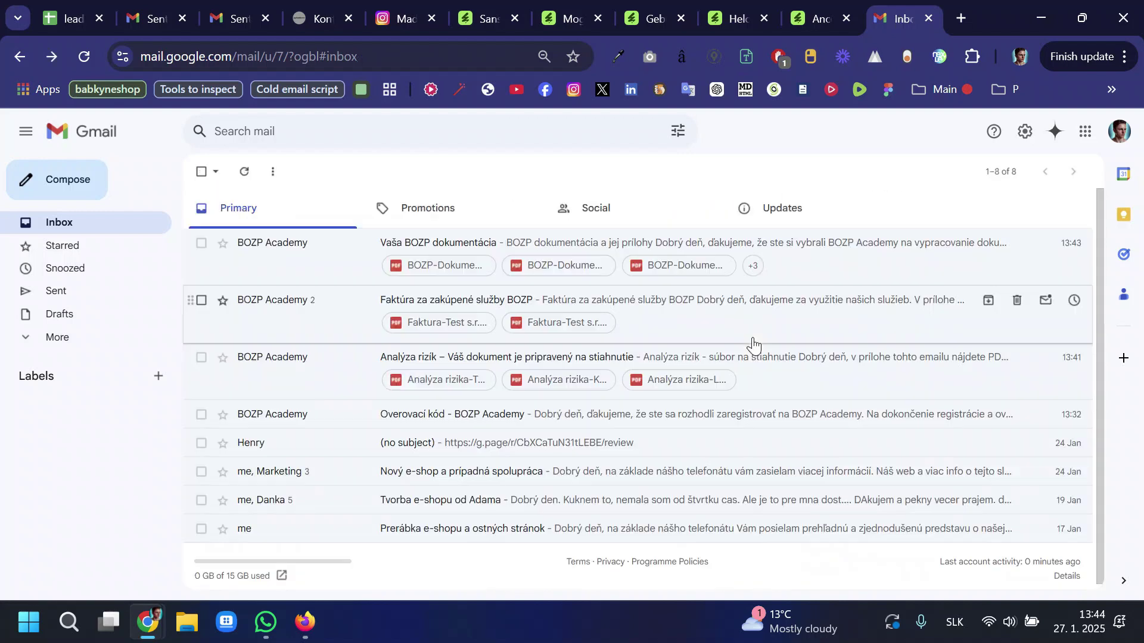
{"action": "key", "text": "alt+Tab"}
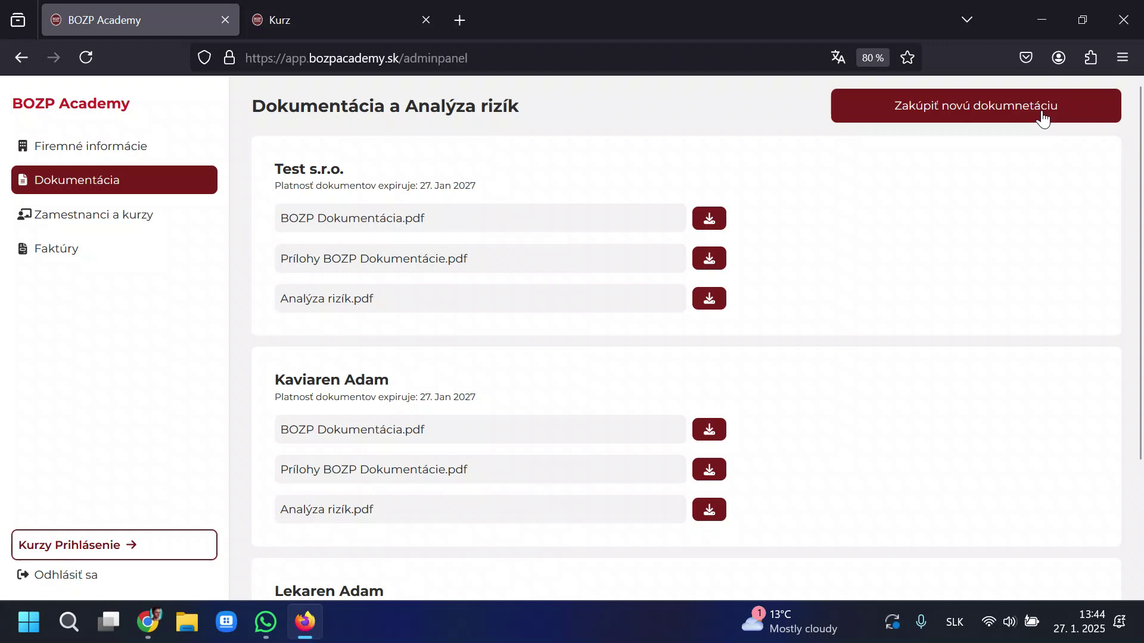
Start ordering new documentation and tick then untick Lekaren Adam, Kaviaren Adam and Test s.r.o.
{"action": "left_click", "coordinate": [956, 109]}
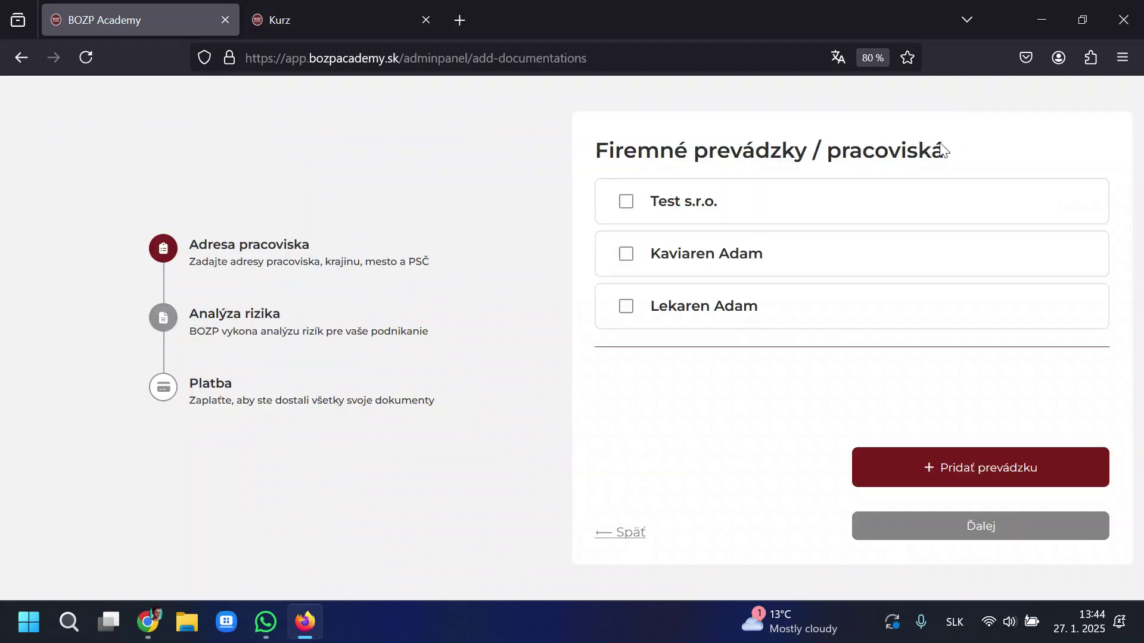
{"action": "left_click", "coordinate": [624, 309]}
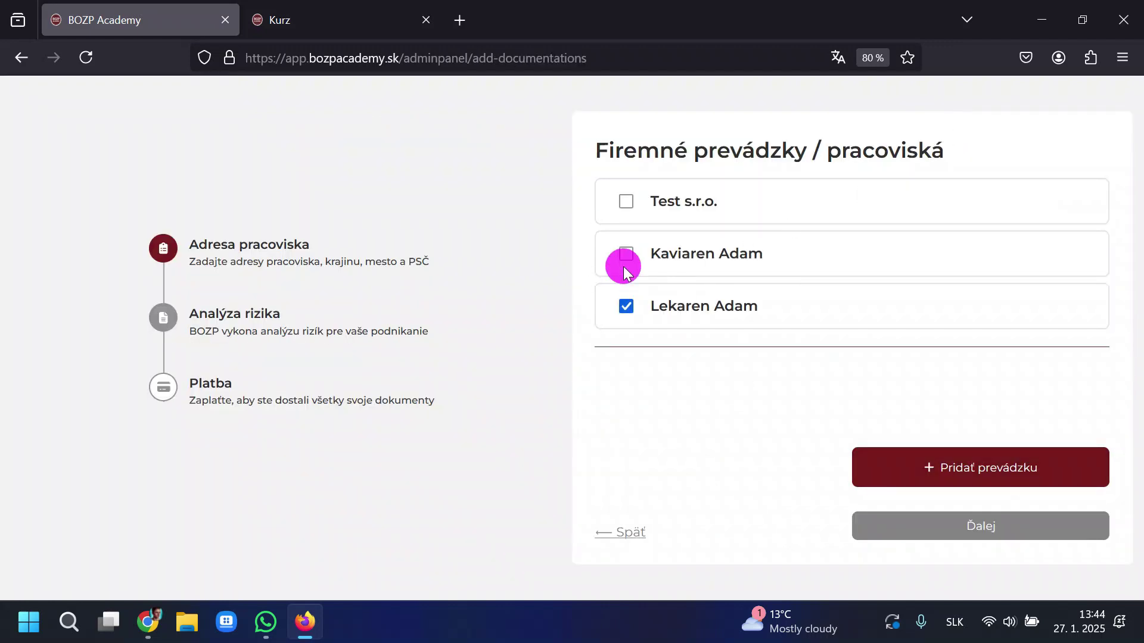
{"action": "left_click", "coordinate": [627, 257]}
{"action": "left_click", "coordinate": [627, 205]}
{"action": "left_click", "coordinate": [627, 257]}
{"action": "left_click", "coordinate": [628, 205]}
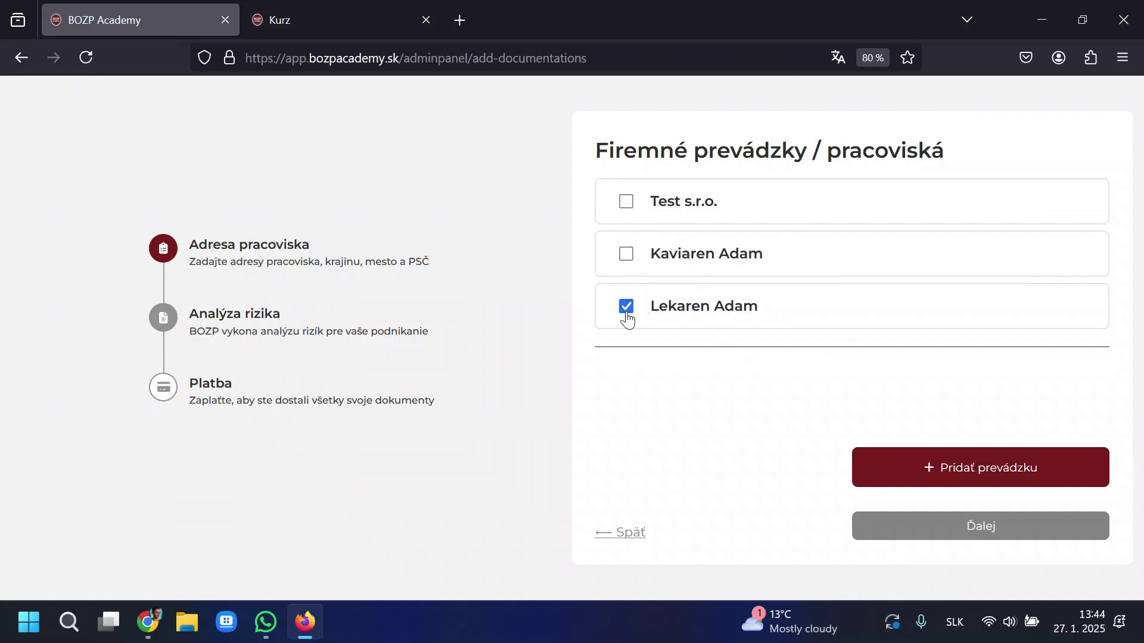
{"action": "left_click", "coordinate": [627, 309]}
Open and close the Pridať prevádzku form without saving, then leave the order via Späť.
{"action": "left_click", "coordinate": [958, 455]}
{"action": "left_click", "coordinate": [280, 260]}
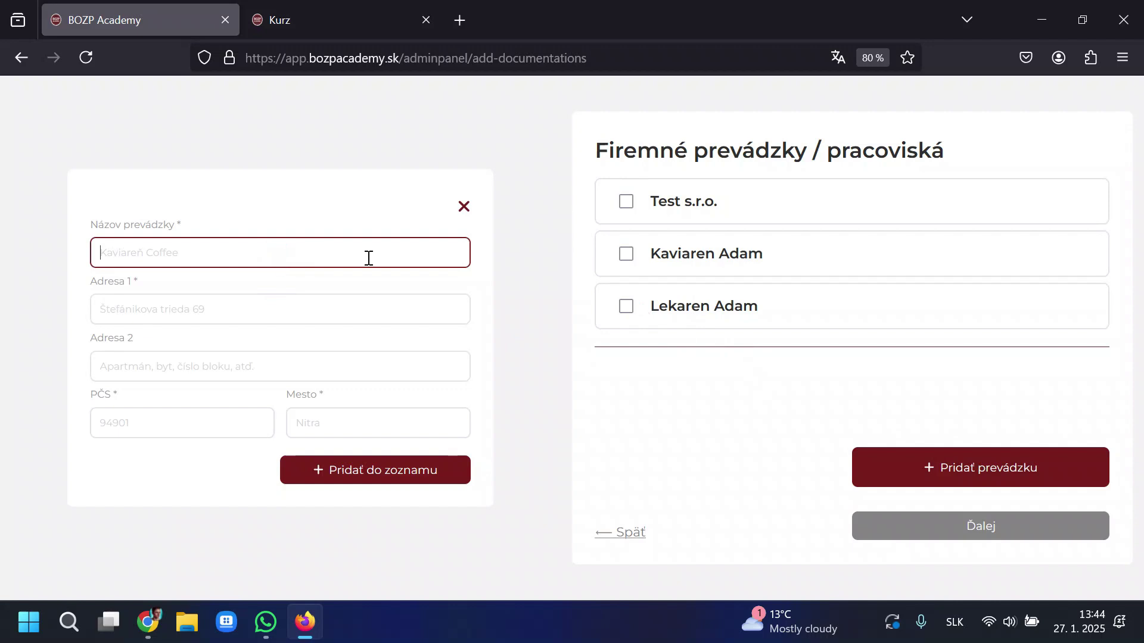
{"action": "left_click", "coordinate": [463, 207]}
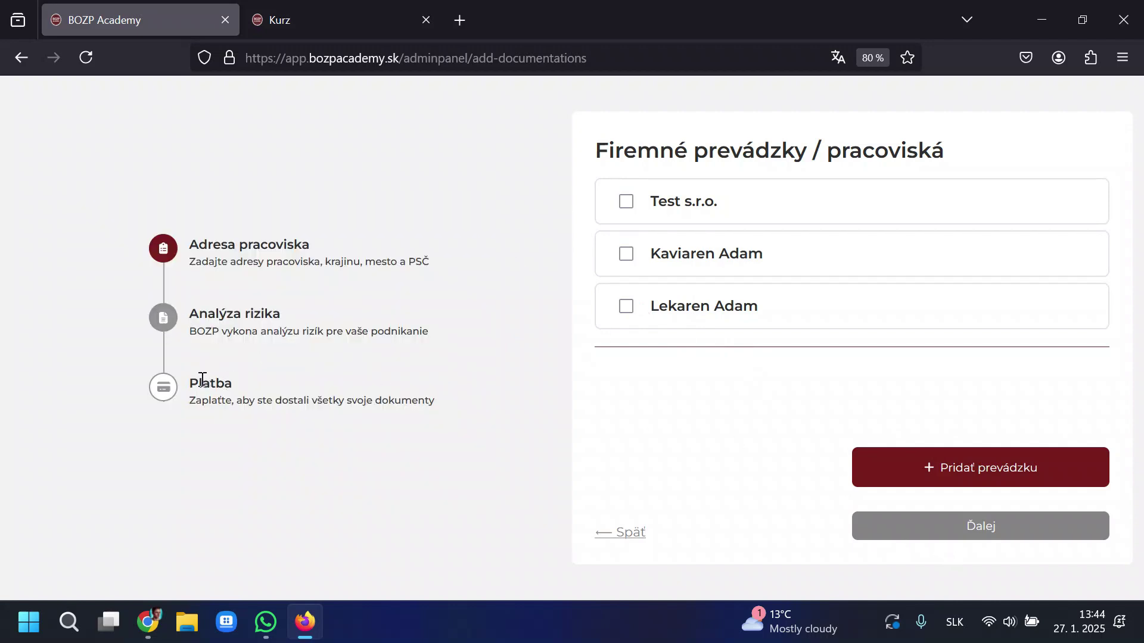
{"action": "left_click", "coordinate": [619, 531]}
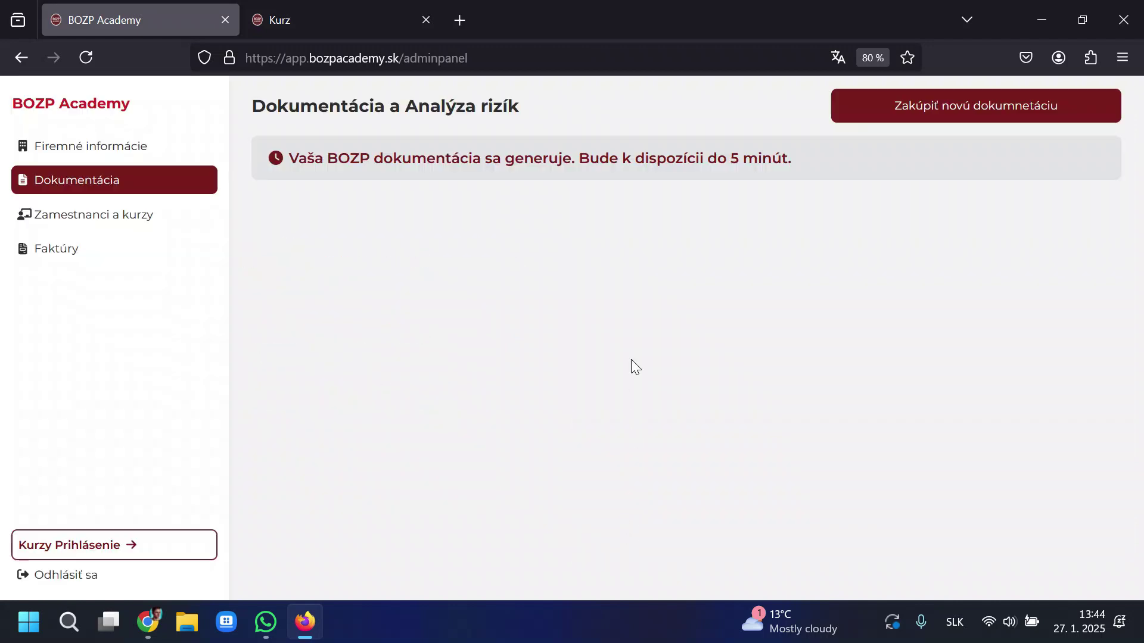
Check the Lekaren Adam documents' expiry date on the documentation page.
{"action": "scroll", "coordinate": [415, 493], "scroll_direction": "down", "scroll_amount": 3}
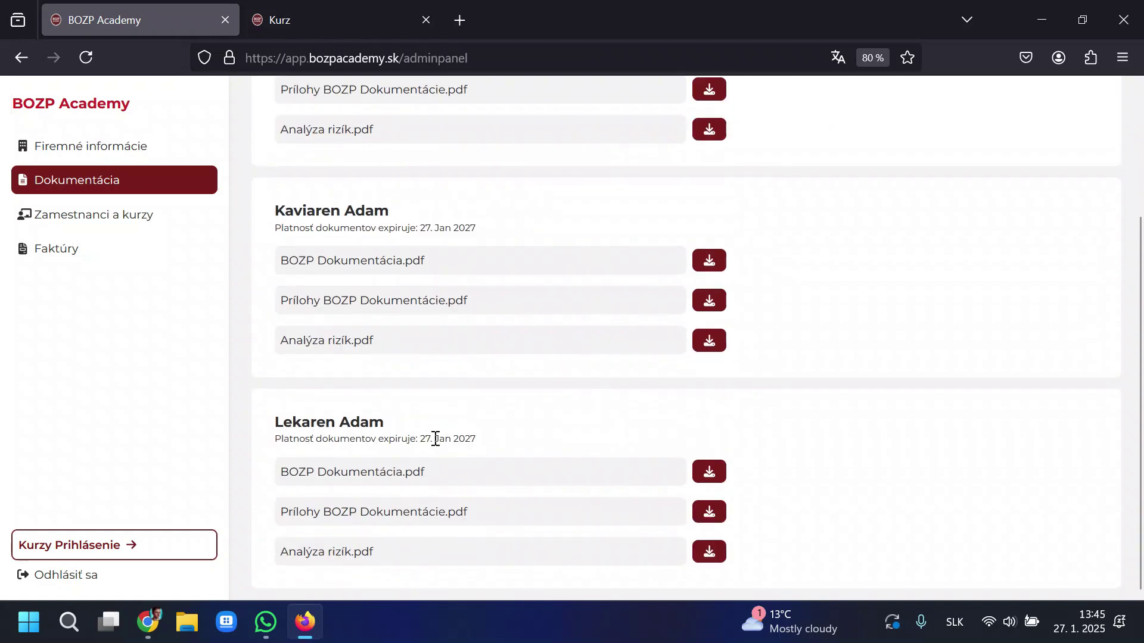
{"action": "left_click_drag", "start_coordinate": [420, 439], "coordinate": [521, 438]}
{"action": "left_click", "coordinate": [421, 230]}
{"action": "scroll", "coordinate": [534, 224], "scroll_direction": "up", "scroll_amount": 3}
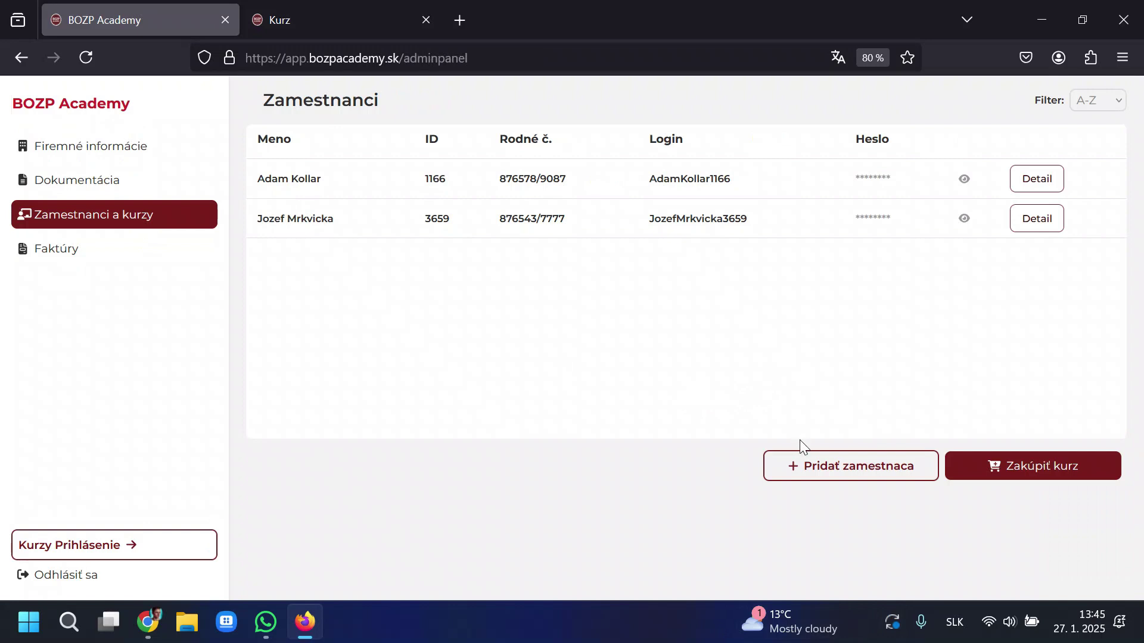
{"action": "left_click", "coordinate": [802, 467]}
{"action": "left_click", "coordinate": [338, 172]}
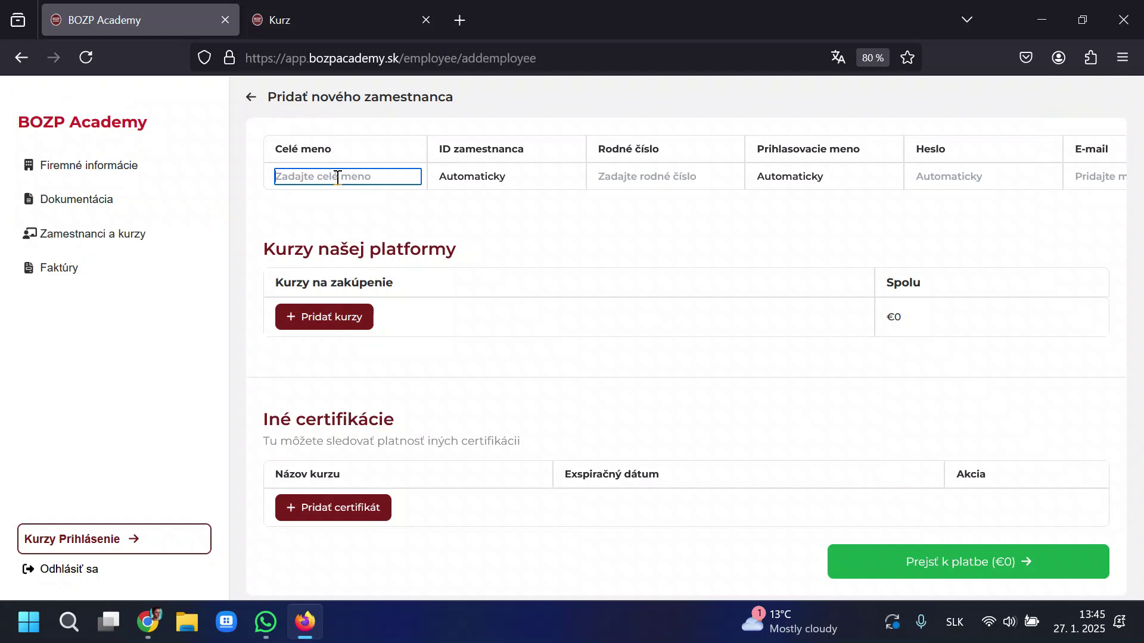
{"action": "type", "text": "Sk"}
{"action": "type", "text": "oda Fabia - IL856CO"}
{"action": "key", "text": "Tab"}
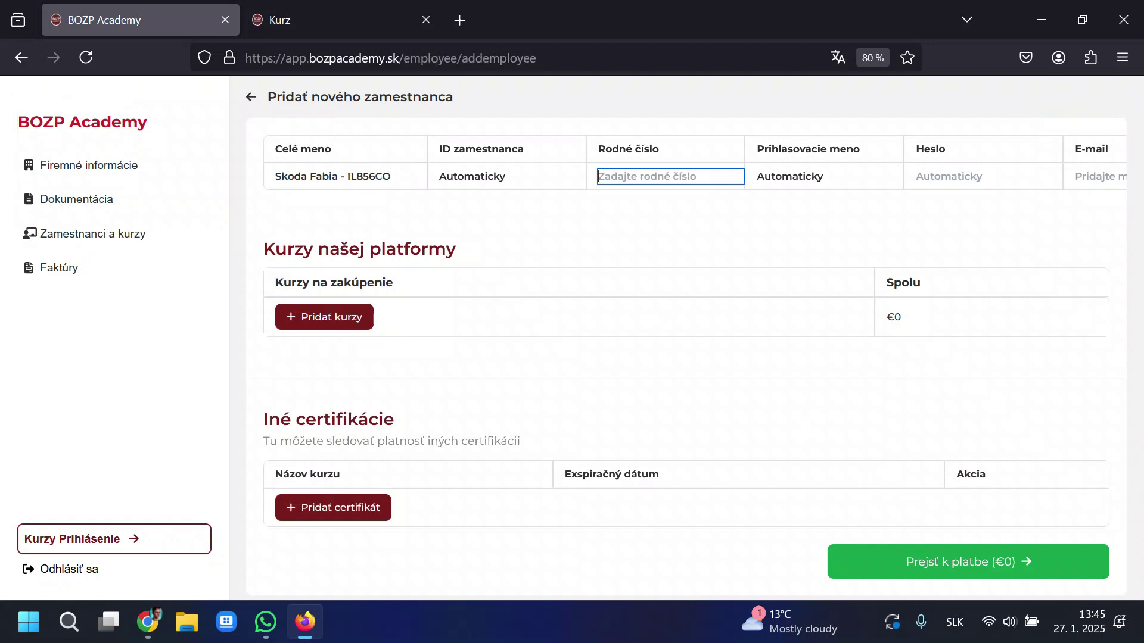
Enter the employee's birth number and save the row, generating ID, login and password.
{"action": "left_click", "coordinate": [651, 174]}
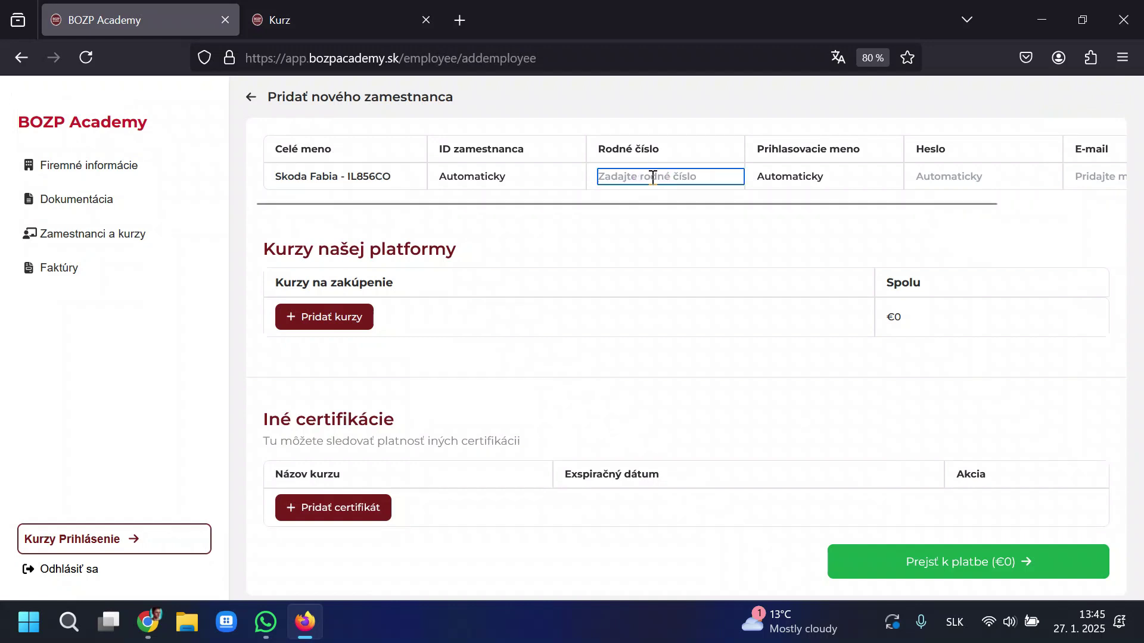
{"action": "type", "text": "987654/3456"}
{"action": "left_click", "coordinate": [730, 223]}
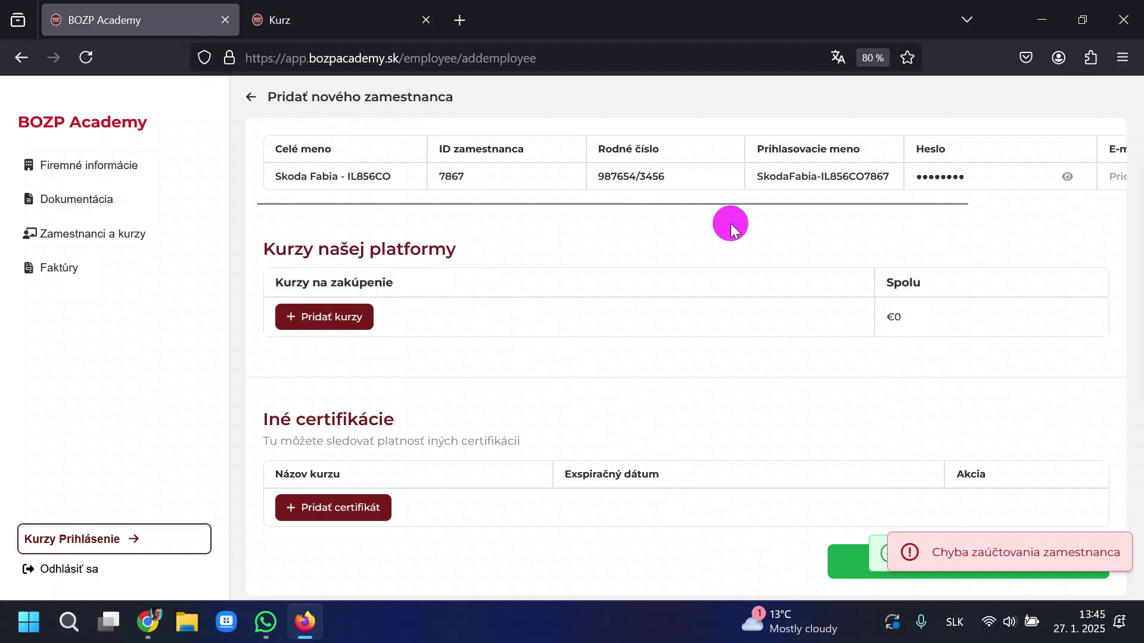
{"action": "left_click_drag", "start_coordinate": [728, 200], "coordinate": [869, 199]}
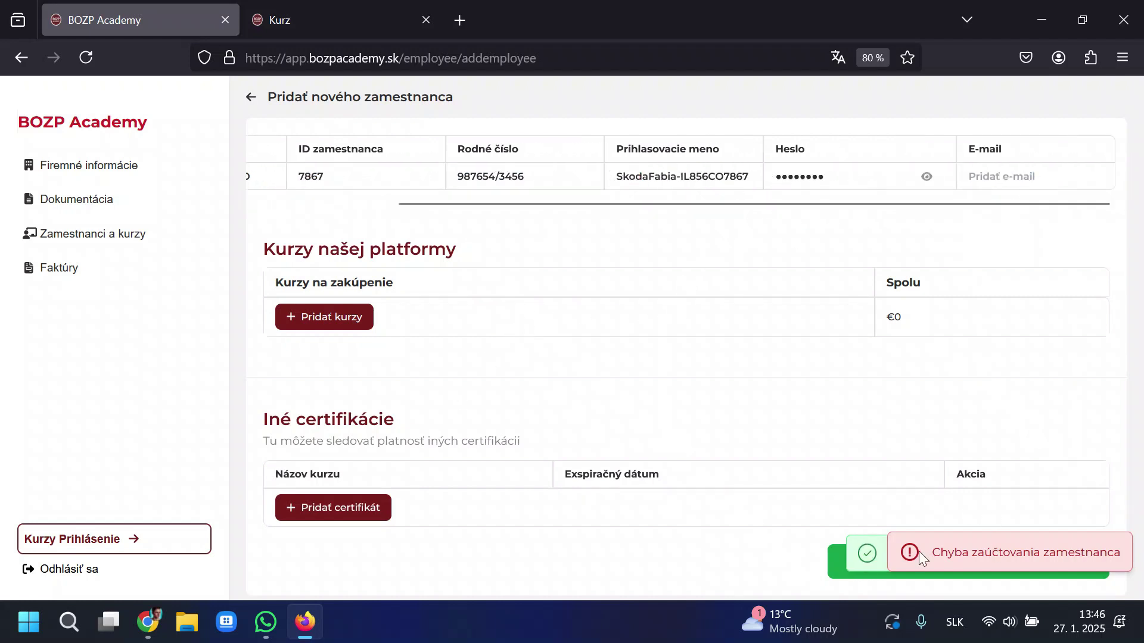
{"action": "left_click_drag", "start_coordinate": [290, 422], "coordinate": [373, 419]}
{"action": "left_click", "coordinate": [483, 427]}
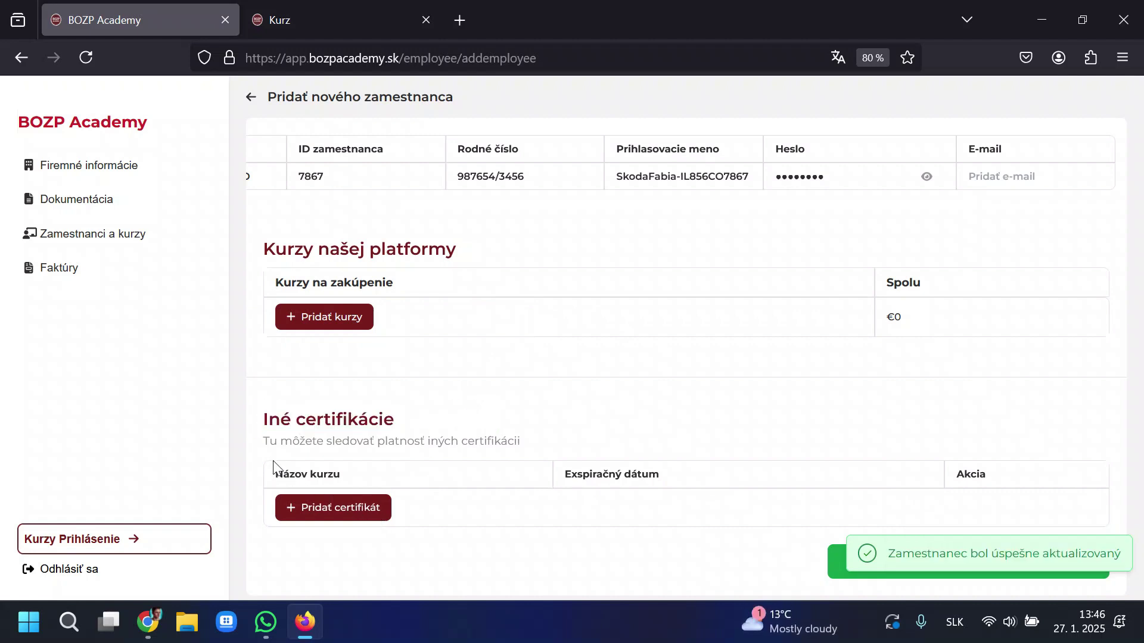
Start a new certificate, enter its name, and set the expiry date to 16 July 2027.
{"action": "left_click", "coordinate": [292, 511]}
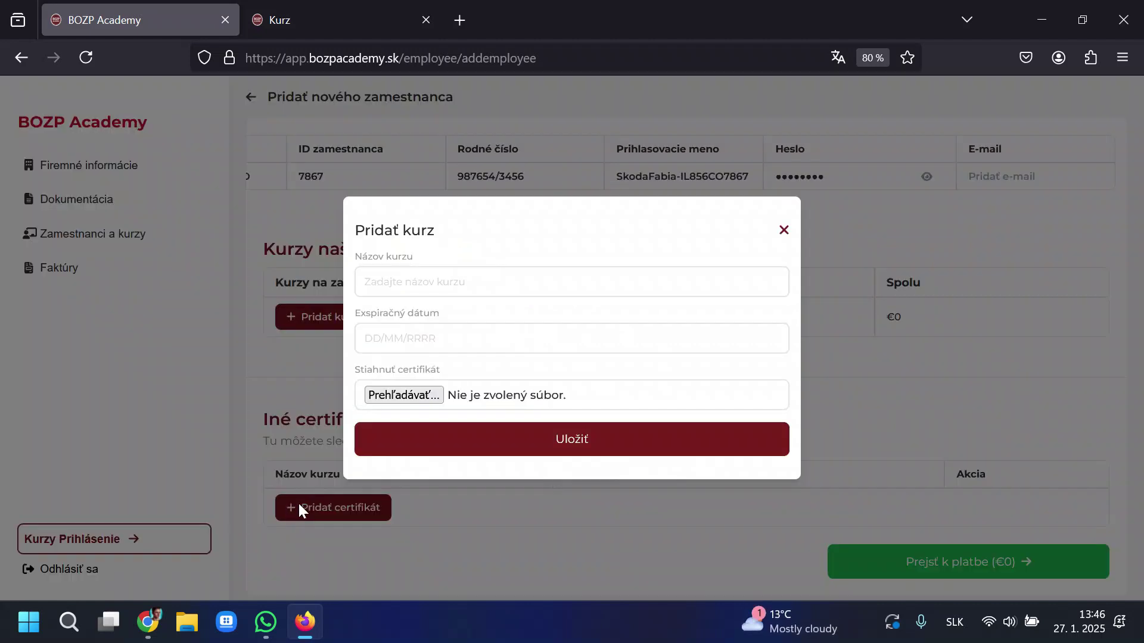
{"action": "left_click", "coordinate": [430, 287]}
{"action": "type", "text": "SKT"}
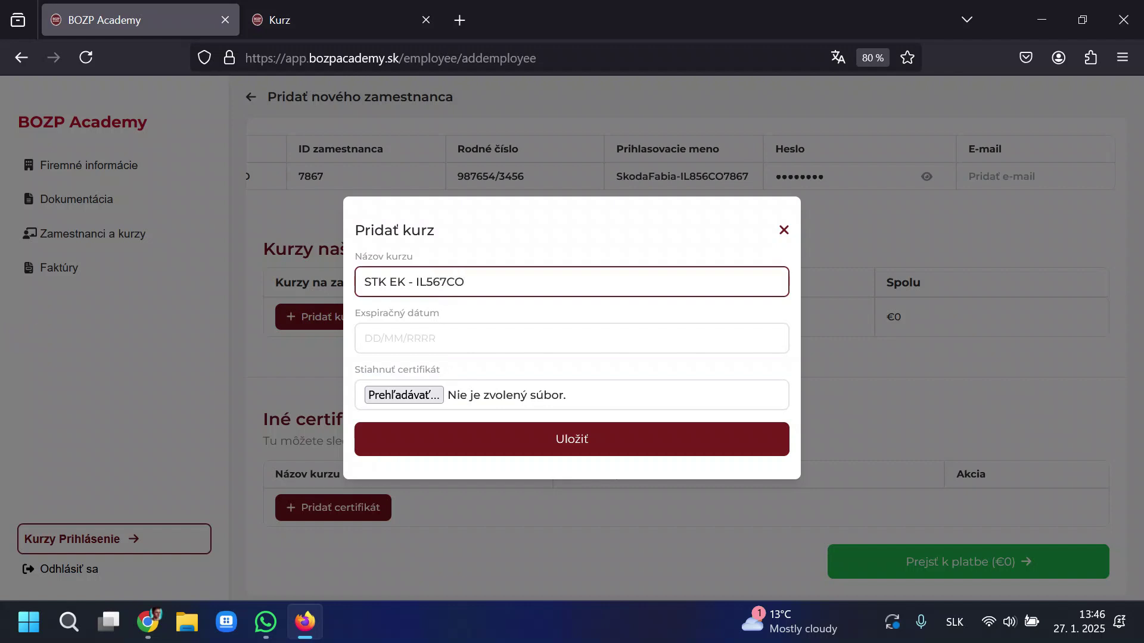
{"action": "left_click", "coordinate": [422, 344]}
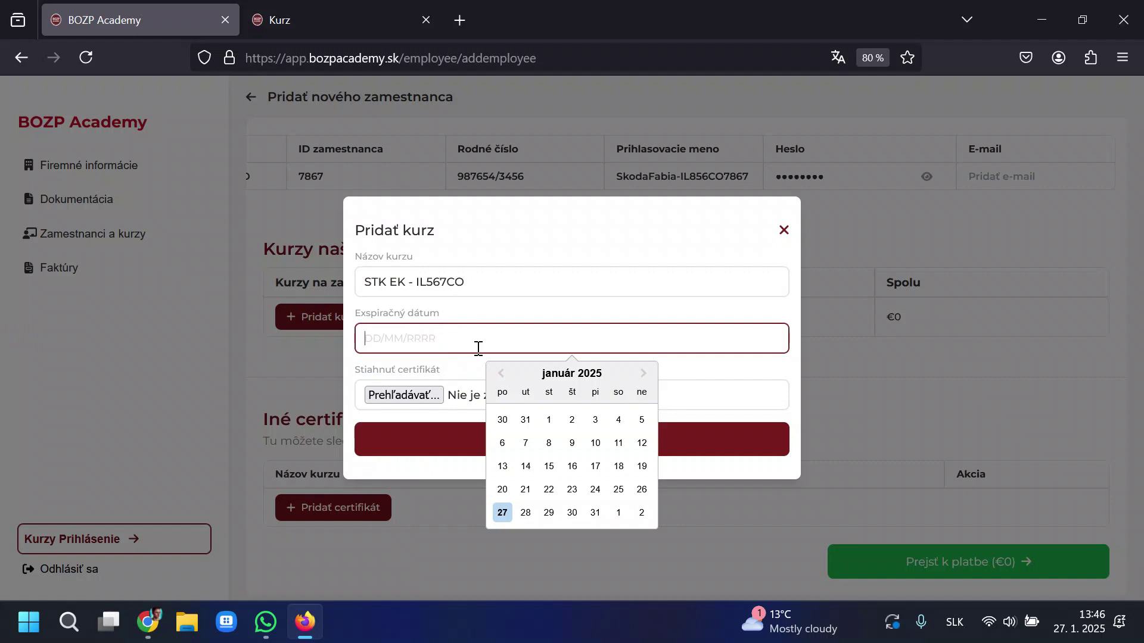
{"action": "left_click", "coordinate": [643, 374]}
{"action": "left_click", "coordinate": [643, 374]}
{"action": "left_click", "coordinate": [643, 373]}
{"action": "double_click", "coordinate": [643, 375]}
{"action": "double_click", "coordinate": [643, 376]}
{"action": "double_click", "coordinate": [643, 375]}
{"action": "double_click", "coordinate": [643, 376]}
{"action": "double_click", "coordinate": [643, 375]}
{"action": "double_click", "coordinate": [643, 375]}
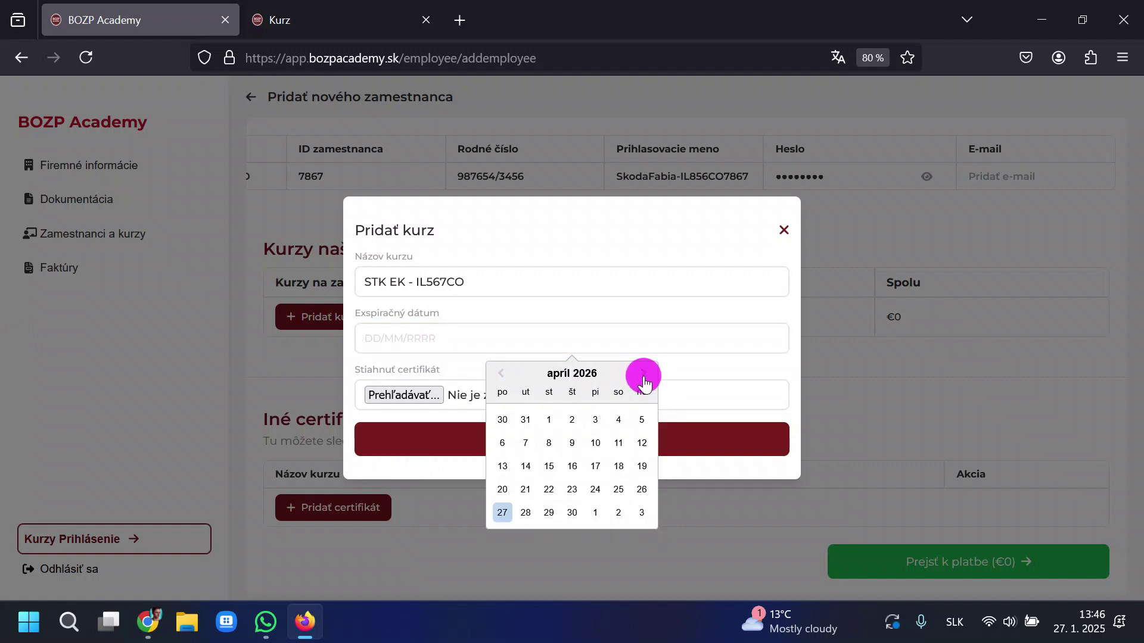
{"action": "double_click", "coordinate": [644, 376]}
{"action": "double_click", "coordinate": [644, 376]}
{"action": "double_click", "coordinate": [644, 375]}
{"action": "double_click", "coordinate": [644, 375]}
{"action": "left_click", "coordinate": [644, 375]}
{"action": "double_click", "coordinate": [644, 375]}
{"action": "double_click", "coordinate": [644, 376]}
{"action": "double_click", "coordinate": [643, 376]}
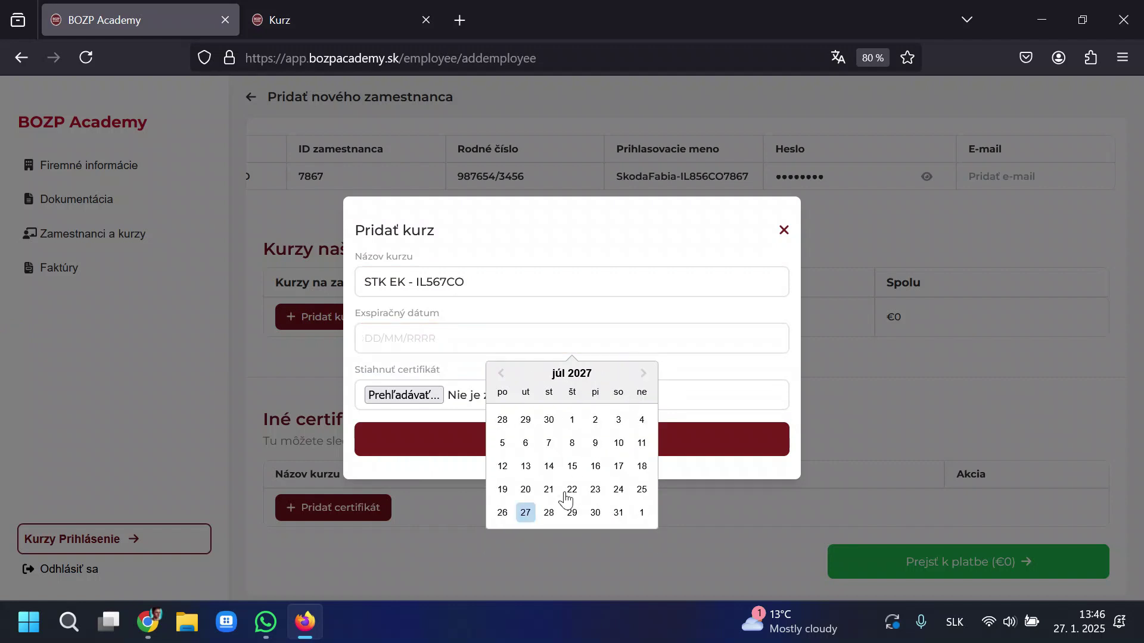
{"action": "left_click", "coordinate": [593, 469]}
Attach the certificate PDF file.
{"action": "left_click", "coordinate": [415, 395]}
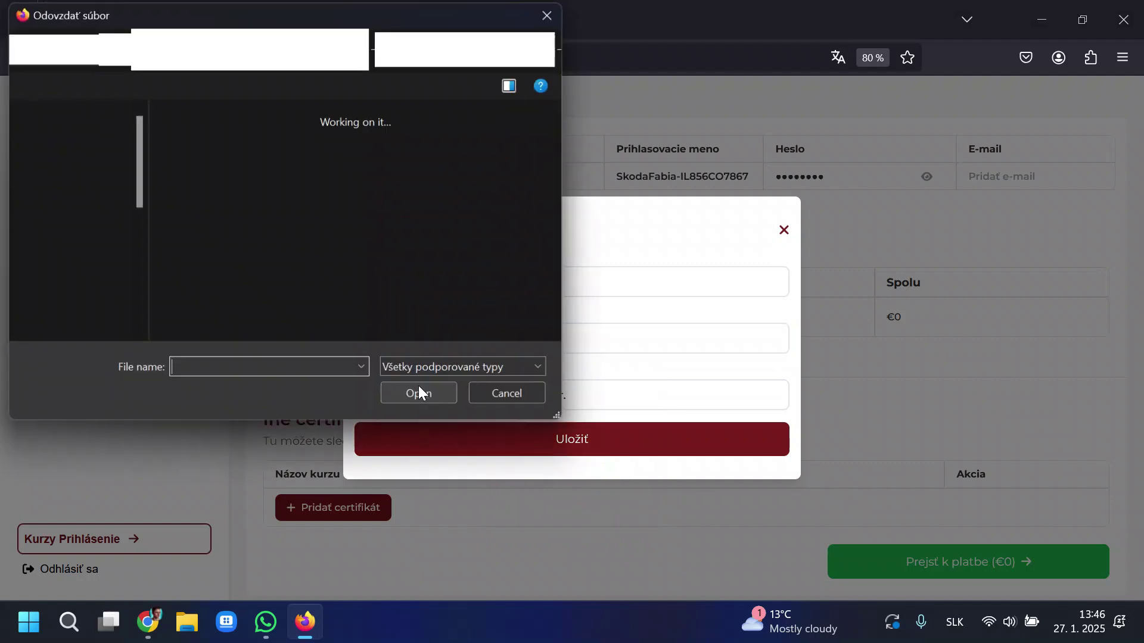
{"action": "left_click", "coordinate": [263, 180]}
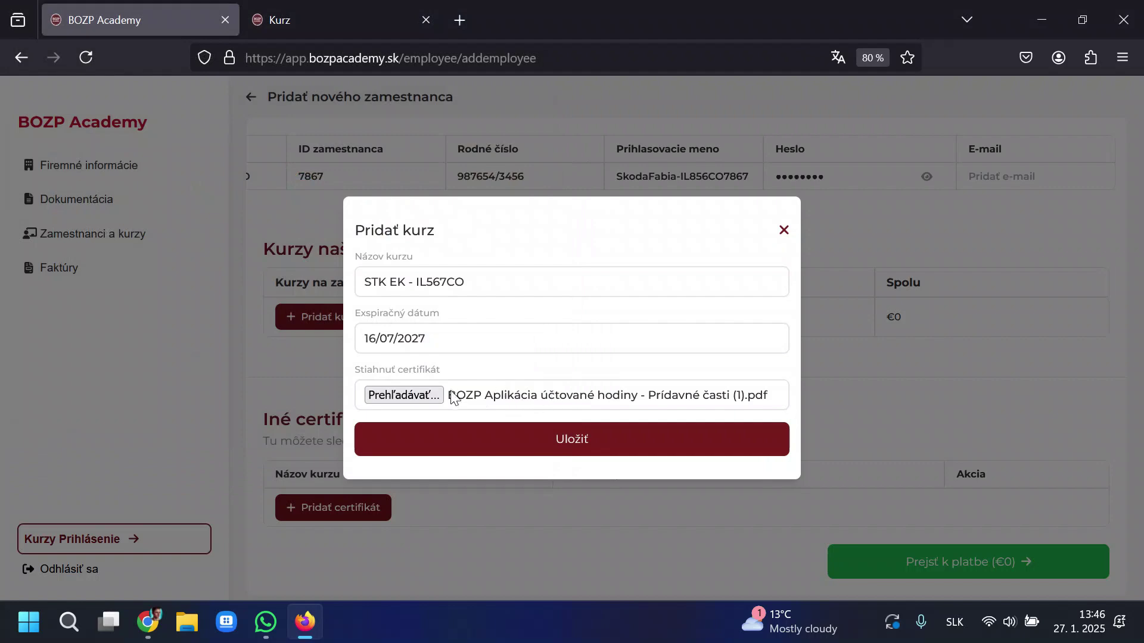
{"action": "left_click_drag", "start_coordinate": [451, 391], "coordinate": [730, 405]}
{"action": "left_click", "coordinate": [527, 398]}
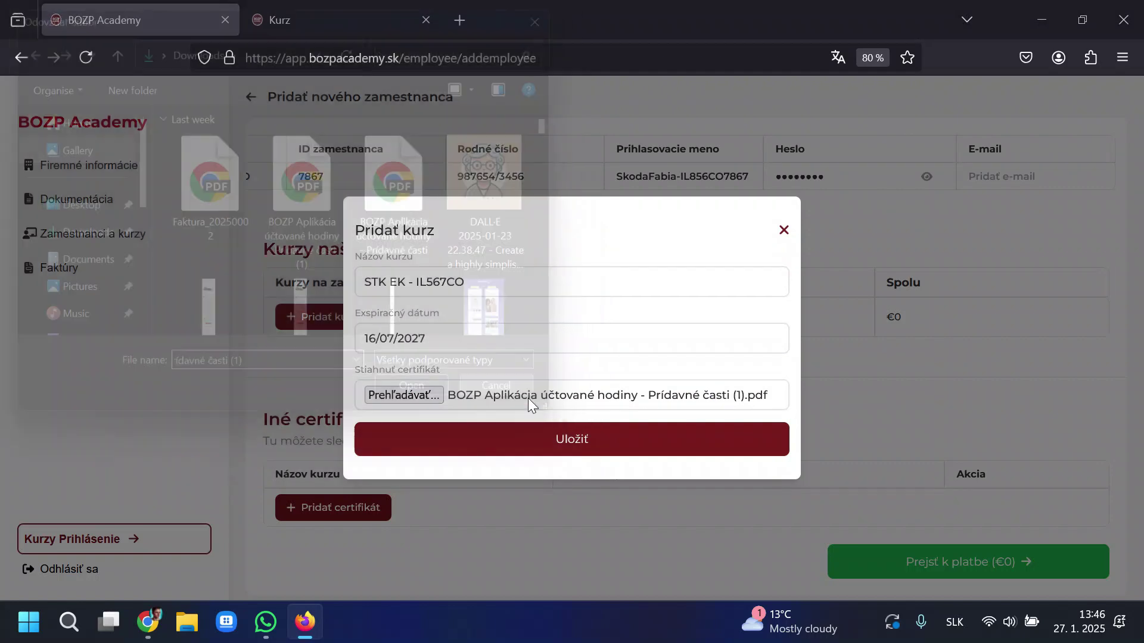
Confirm the 16/07/2027 expiry and save the STK EK - IL567CO certificate.
{"action": "left_click_drag", "start_coordinate": [457, 373], "coordinate": [358, 370]}
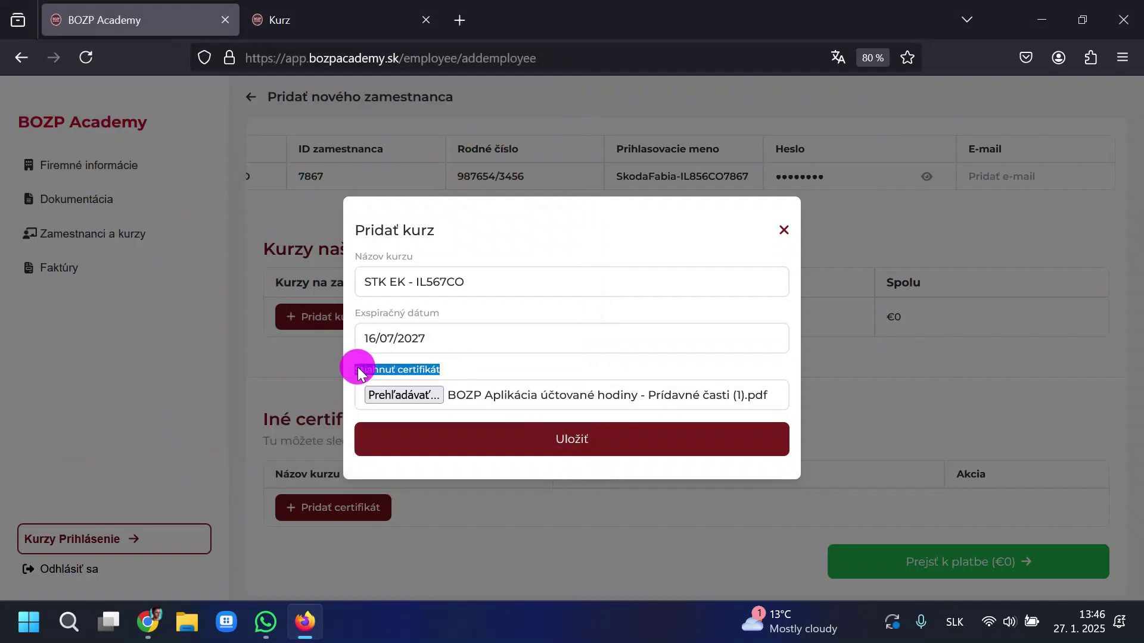
{"action": "left_click", "coordinate": [358, 371]}
{"action": "left_click", "coordinate": [434, 334]}
{"action": "left_click_drag", "start_coordinate": [434, 334], "coordinate": [531, 244]}
{"action": "left_click", "coordinate": [562, 437]}
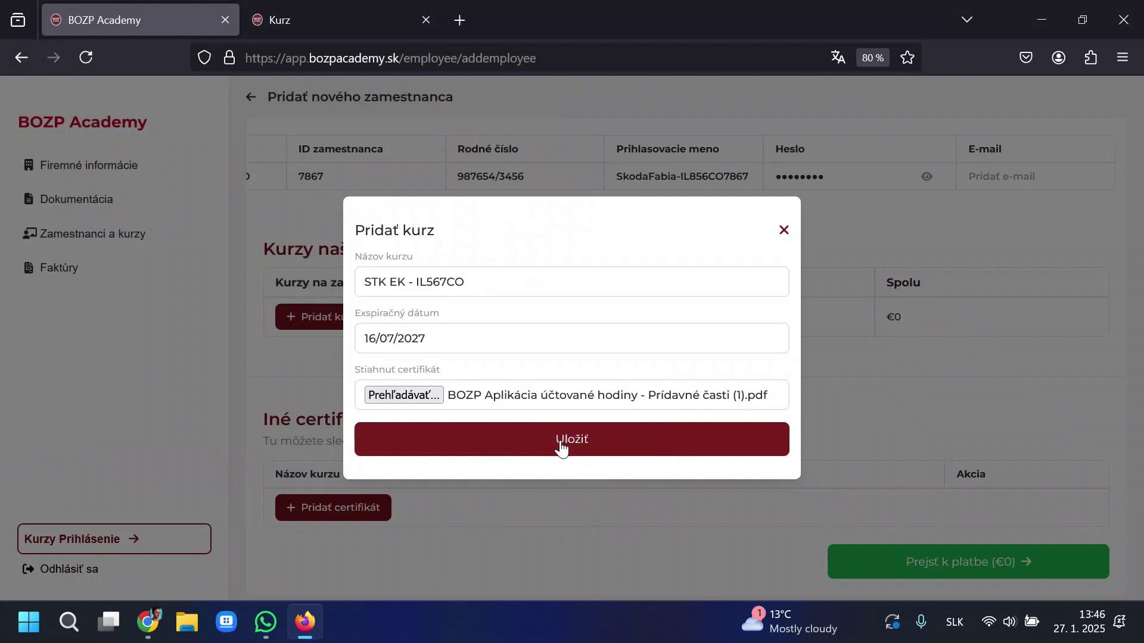
{"action": "scroll", "coordinate": [565, 429], "scroll_direction": "down", "scroll_amount": 1}
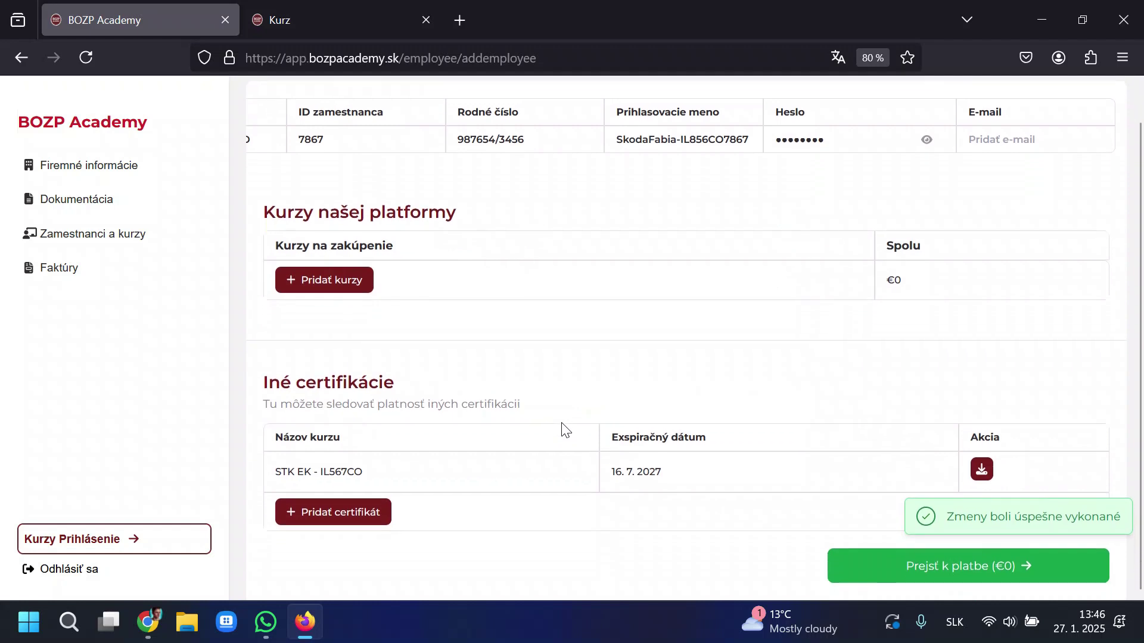
{"action": "scroll", "coordinate": [805, 256], "scroll_direction": "up", "scroll_amount": 1}
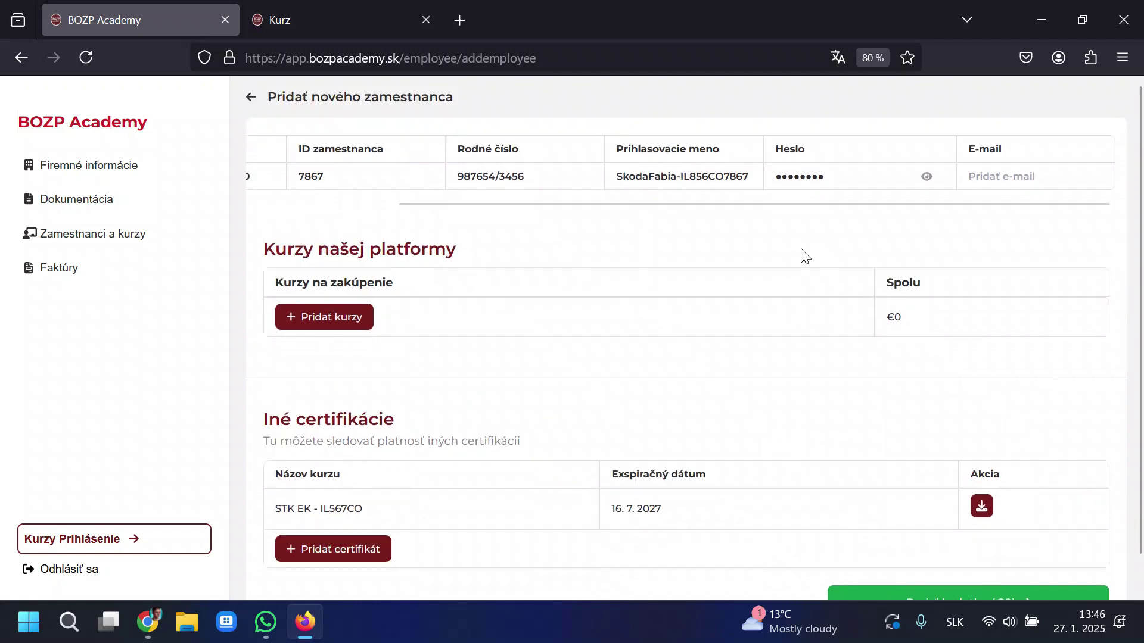